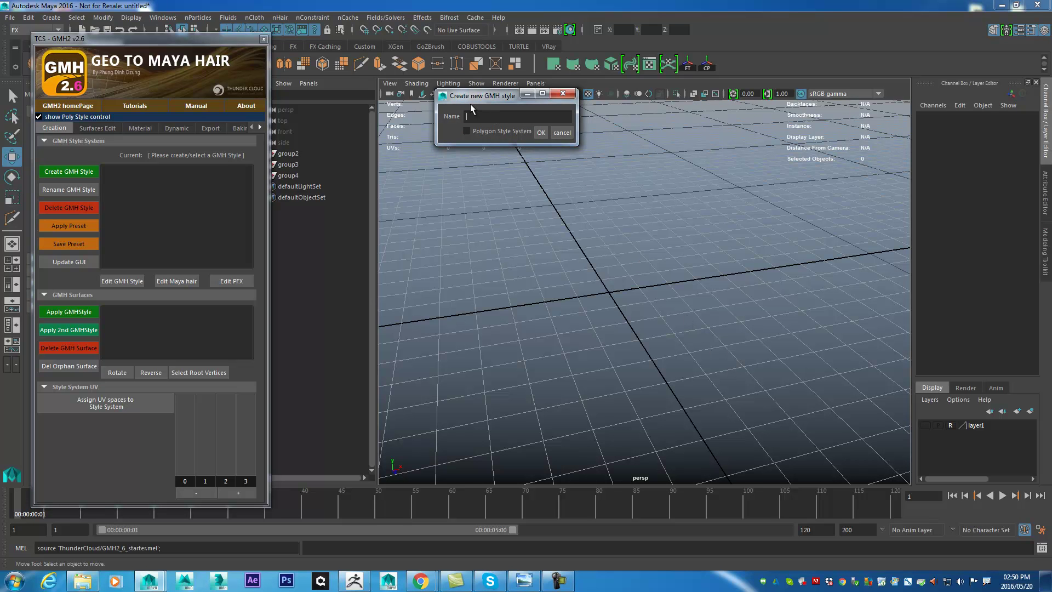
Step: Create a new GMH style named "demo" with the Polygon Style System option off
type("demo")
left_click_drag(499, 99, 577, 125)
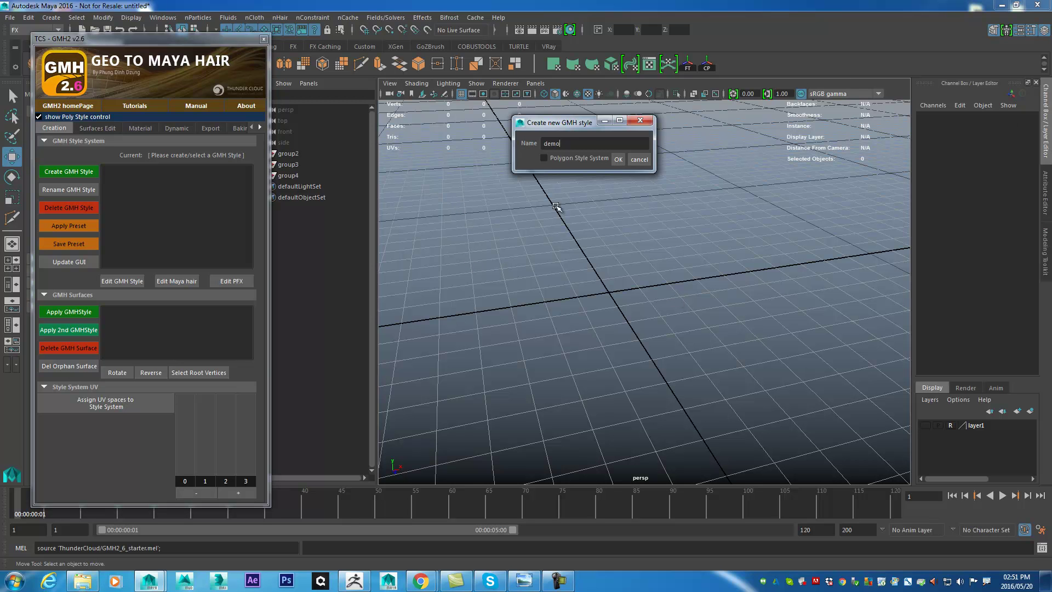
left_click(619, 160)
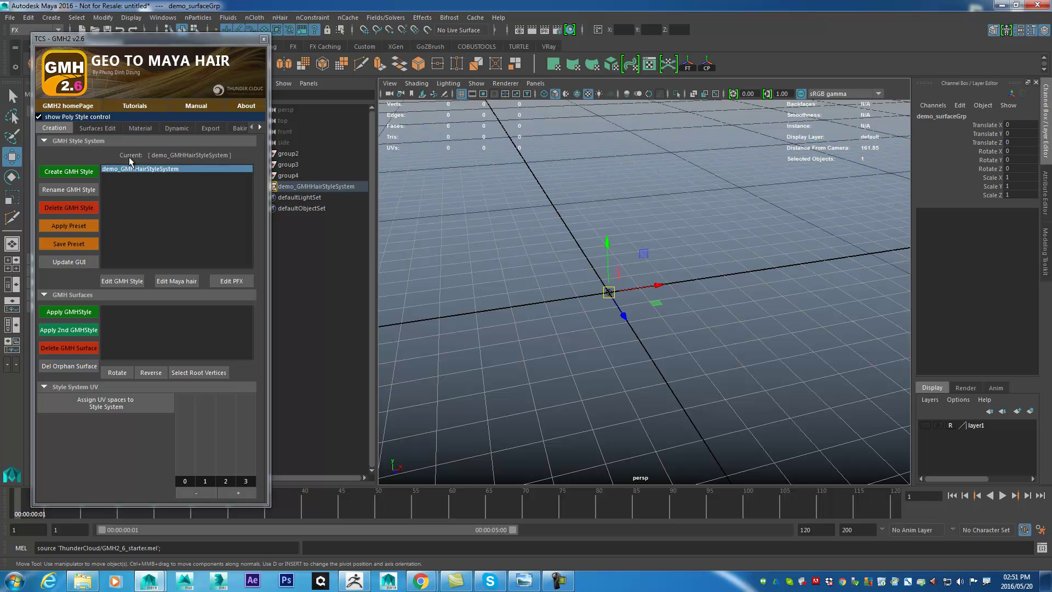
Step: Expand the demo hair style system in the Outliner and dock the GMH window beside the Outliner
left_click_drag(188, 40, 902, 30)
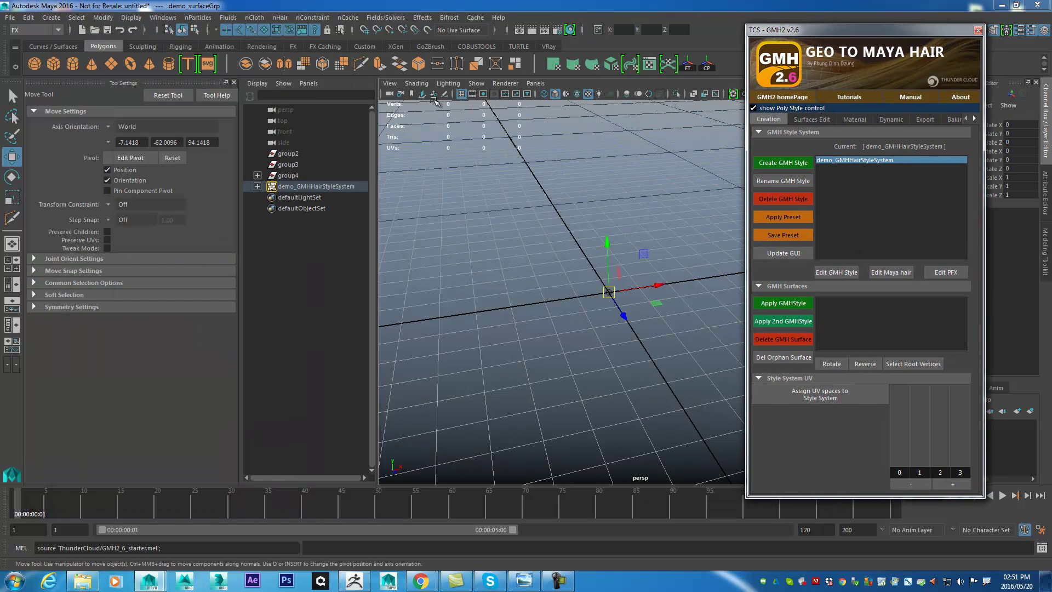
left_click(257, 186)
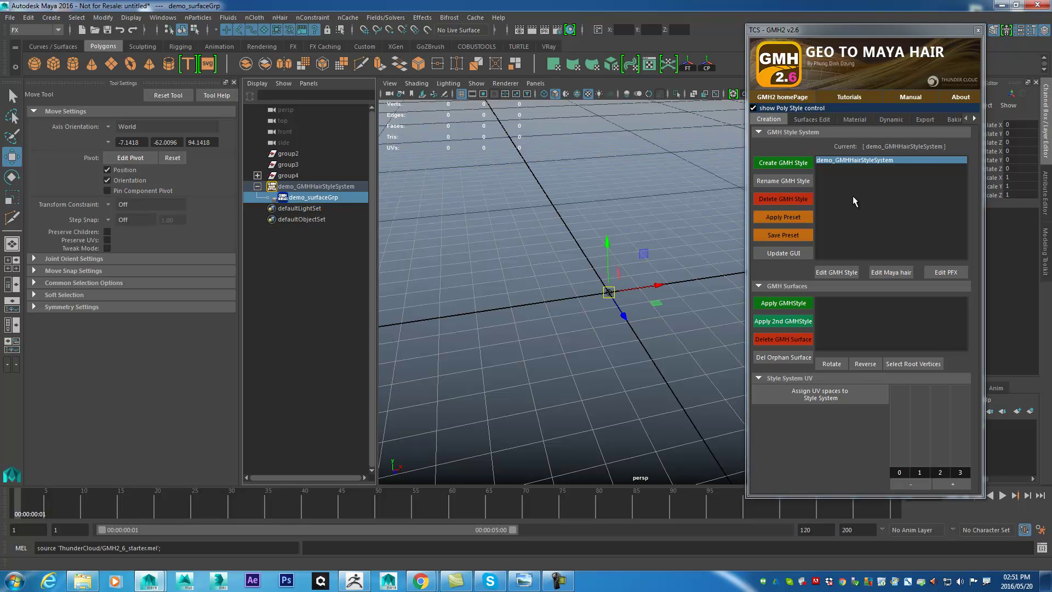
left_click_drag(829, 29, 161, 93)
Step: Create a 5 by 5 polygon plane at the origin and move it to about 13.76 along Z
right_click_drag(650, 259, 770, 343, "alt")
middle_click_drag(659, 268, 721, 272, "alt")
left_click(111, 64)
left_click_drag(804, 231, 669, 246, "alt")
middle_click_drag(613, 272, 697, 223, "alt")
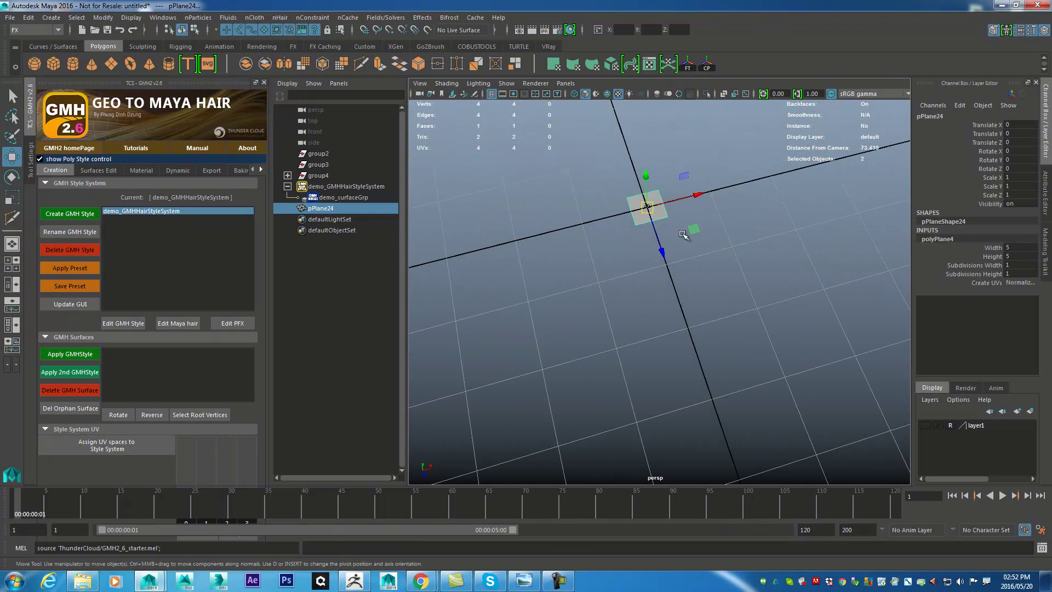
left_click_drag(663, 254, 708, 337)
middle_click_drag(708, 336, 714, 262, "alt")
Step: Pull the plane's front edge outward and extrude it twice to form a long strip with three sections
right_click_drag(696, 221, 688, 186)
left_click(689, 229)
left_click_drag(707, 274, 734, 324)
key("ctrl+e")
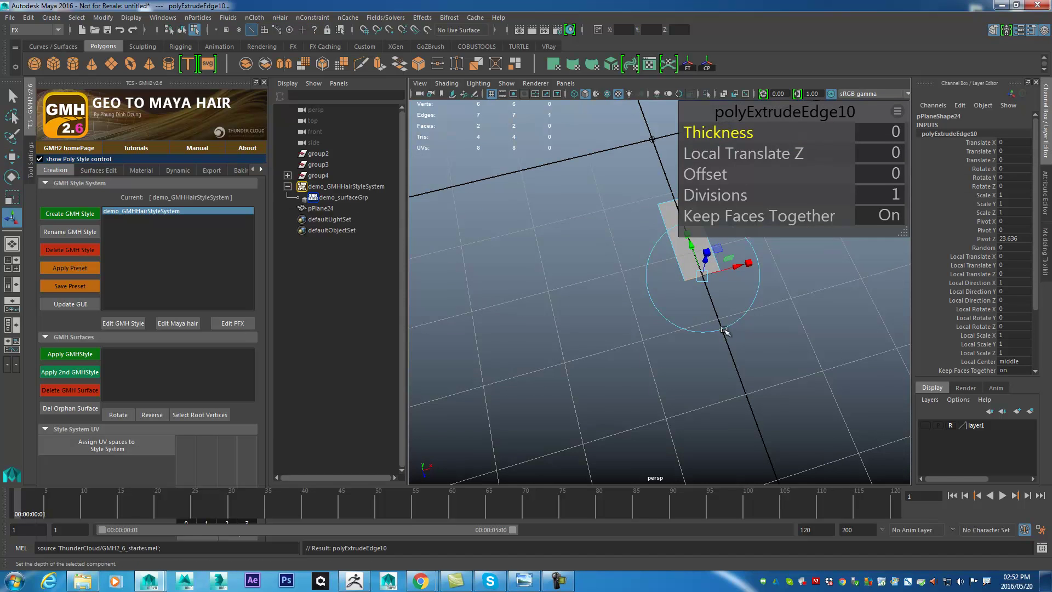
left_click_drag(698, 257, 733, 341)
right_click_drag(735, 335, 682, 290, "alt")
middle_click_drag(682, 289, 642, 250, "alt")
key("ctrl+e")
left_click_drag(660, 271, 664, 315)
Step: Move the three edges along one long side of the strip outward to widen it, finishing in object mode
right_click_drag(679, 269, 711, 276, "alt")
left_click(681, 260)
left_click(671, 207, "shift")
left_click(683, 309, "shift")
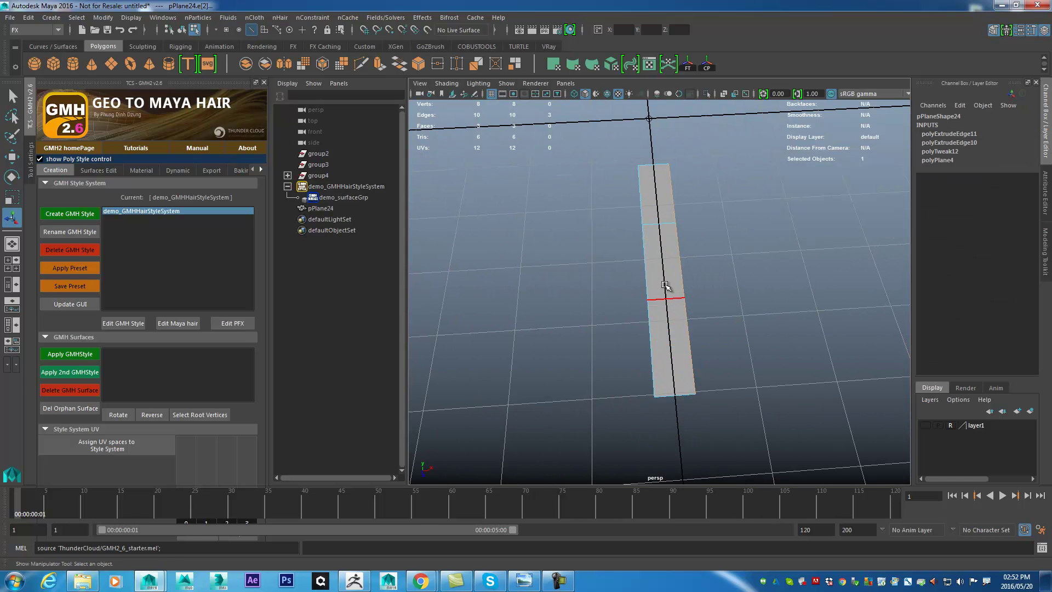
key("w")
left_click_drag(731, 259, 641, 258)
right_click_drag(639, 222, 688, 216)
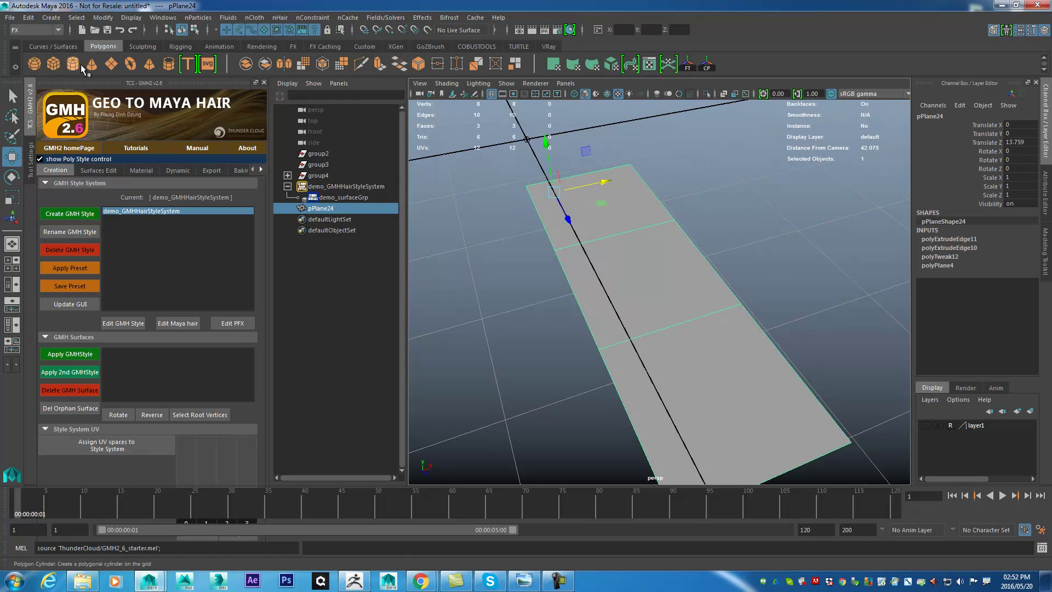
Step: Create a polygon cube, move it beside the flat strip and scale it up
left_click(57, 66)
left_click_drag(603, 204, 544, 209, "alt")
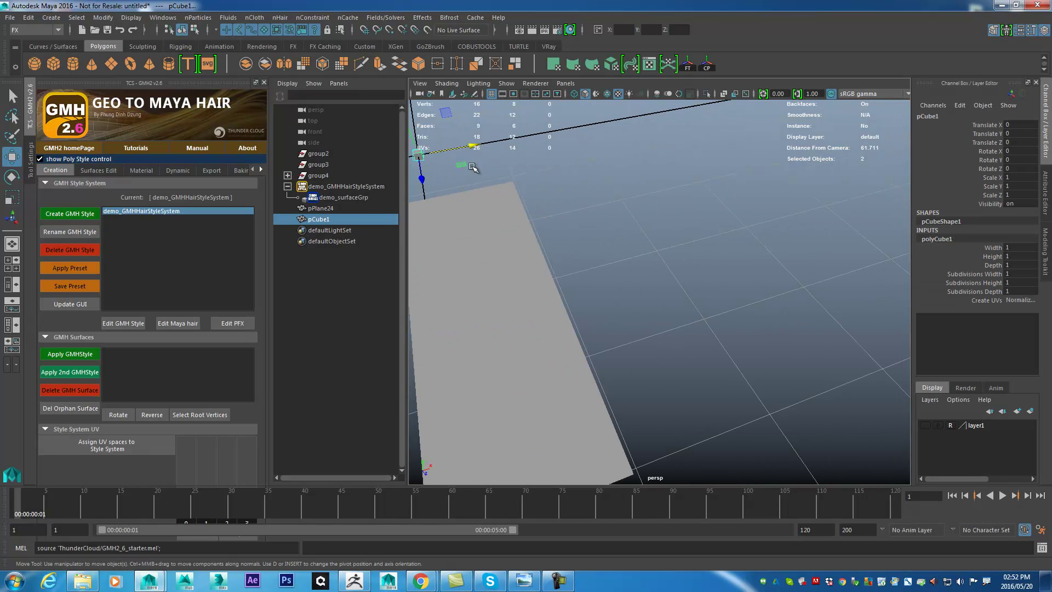
left_click_drag(472, 144, 650, 181)
middle_click_drag(651, 181, 677, 222, "alt")
left_click_drag(677, 222, 789, 231, "alt")
left_click_drag(704, 233, 659, 214)
key("r")
middle_click_drag(734, 274, 684, 219, "alt")
Step: Extrude the cube's front face about 35 units with 3 divisions and an offset of about 2 to form a tapered block
right_click_drag(665, 201, 665, 229)
left_click(670, 219)
left_click_drag(670, 219, 765, 455, "alt")
key("ctrl+e")
left_click_drag(734, 197, 743, 197)
middle_click_drag(744, 199, 721, 182, "alt")
left_click_drag(714, 175, 794, 171)
left_click_drag(630, 258, 526, 233, "alt")
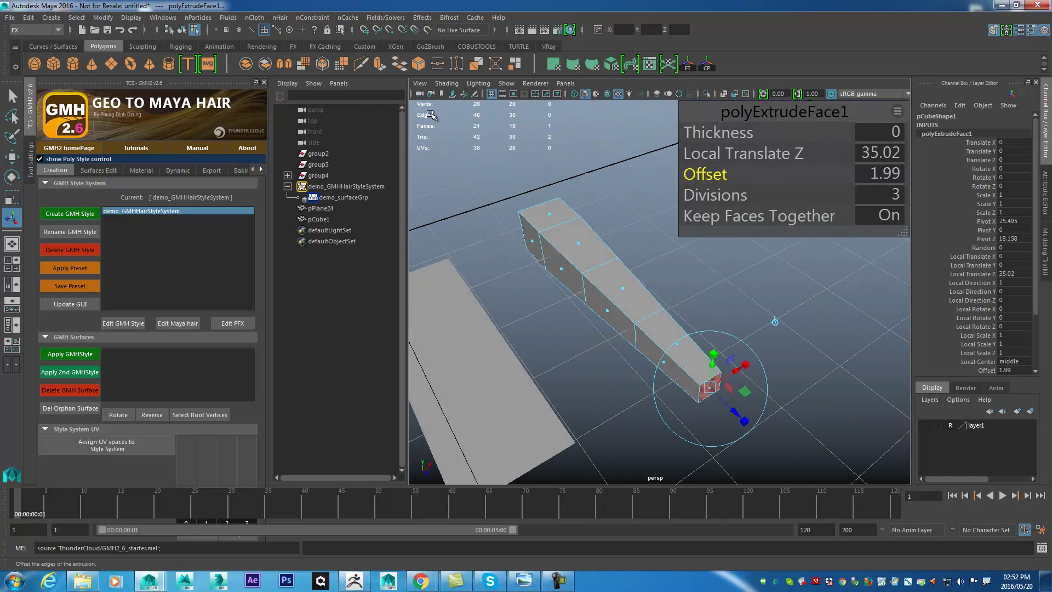
Step: Create a polygon cylinder and place it beyond the tapered block at about X 48, Z 15.1
left_click(72, 63)
left_click_drag(630, 253, 734, 231, "alt")
key("w")
scroll(729, 230, "up", 3)
Step: Rotate the cylinder 90 degrees about X and scale it uniformly to about 4.4
key("e")
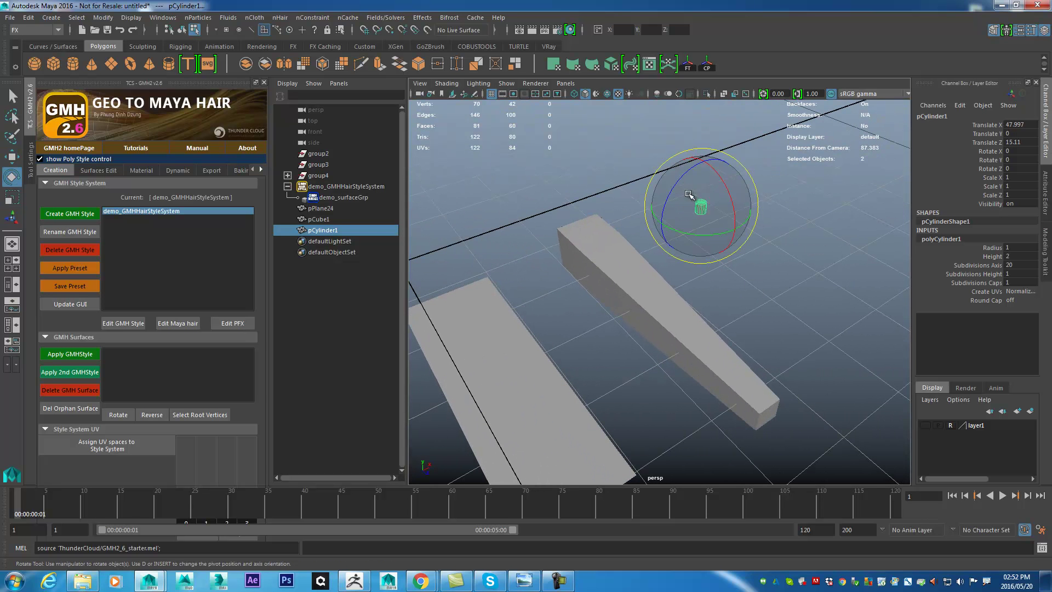
left_click_drag(730, 181, 756, 250)
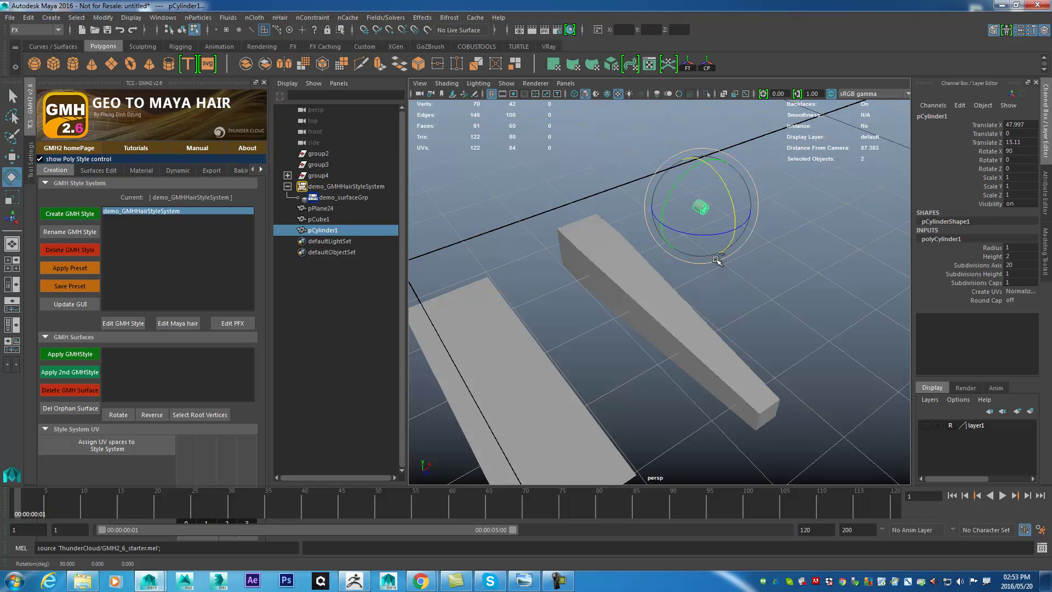
key("r")
left_click_drag(697, 210, 805, 258)
Step: Set the cylinder's axis subdivisions to 8
left_click(978, 266)
middle_click_drag(695, 248, 673, 249)
left_click_drag(673, 250, 649, 253, "alt")
middle_click_drag(649, 253, 618, 256)
Step: Set the cylinder's height subdivisions to 4 and increase its height
left_click(975, 282)
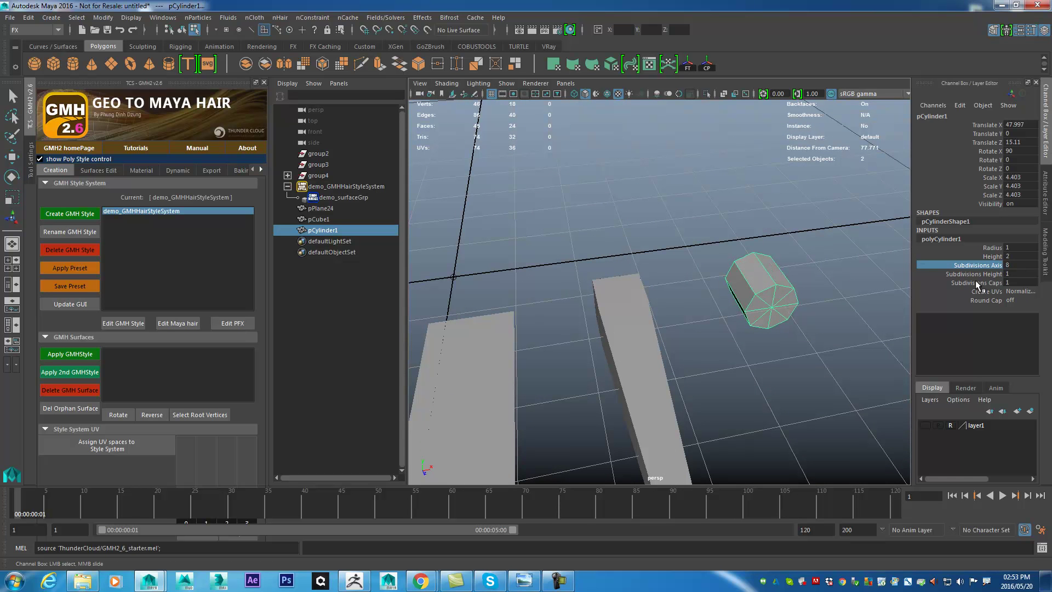
middle_click_drag(821, 313, 892, 305)
left_click(989, 273)
left_click(965, 283)
left_click_drag(763, 291, 735, 283, "alt")
left_click(975, 266)
left_click(976, 273)
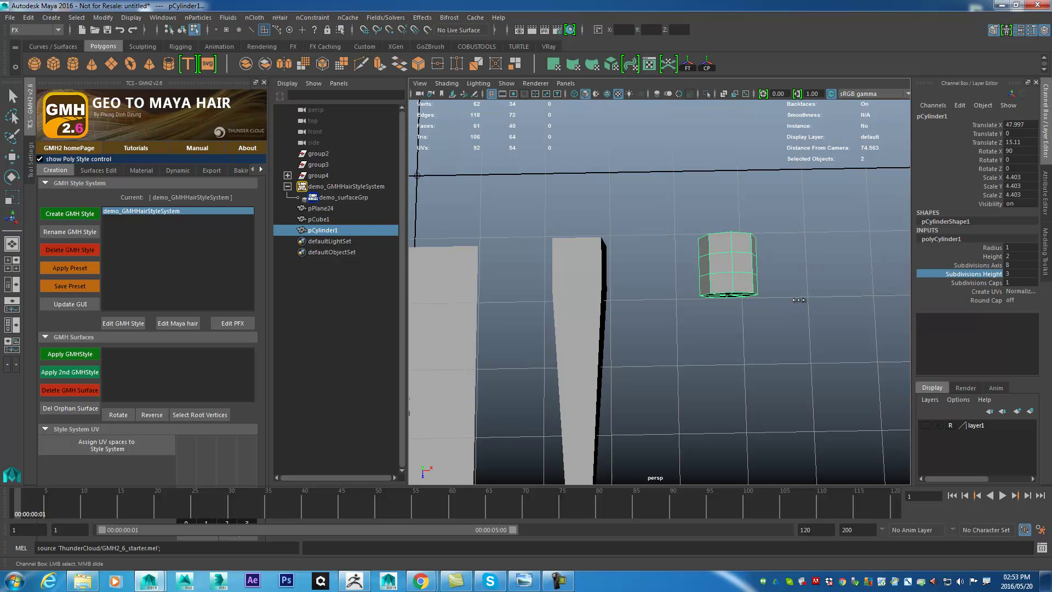
right_click(726, 275)
right_click_drag(731, 227, 728, 228)
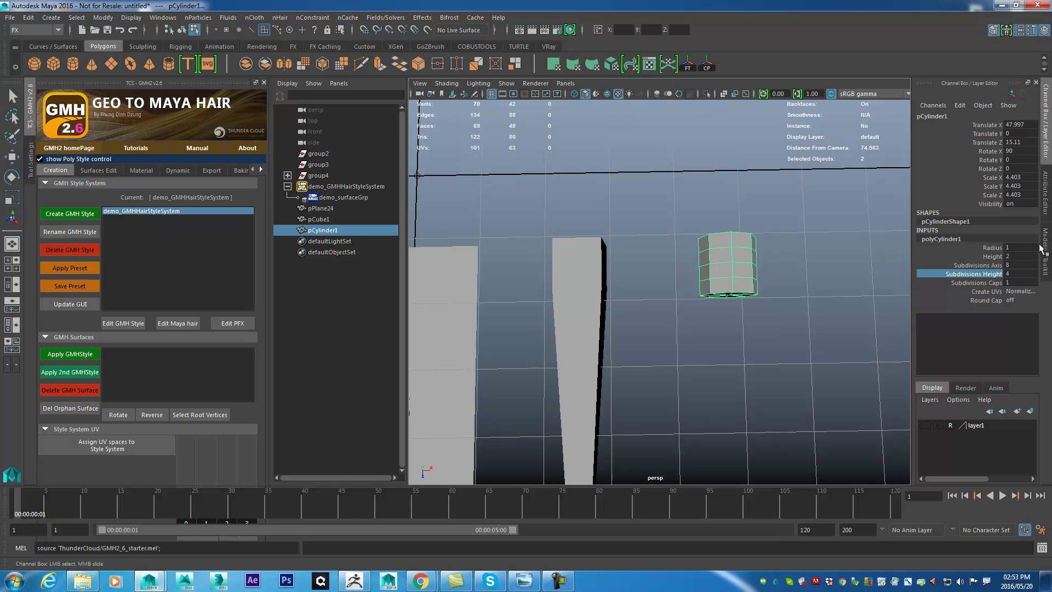
left_click(992, 257)
middle_click_drag(824, 269, 867, 275)
Step: Scale the cylinder's vertex rings to taper both ends and leave the middle wide, forming a spindle-shaped hair lock
right_click_drag(812, 267, 700, 237, "alt")
key("w")
right_click_drag(695, 350, 695, 402)
key("ctrl+z")
left_click_drag(695, 334, 697, 384)
right_click_drag(696, 359, 668, 231, "alt")
left_click_drag(664, 319, 808, 244)
key("r")
middle_click_drag(807, 244, 712, 241, "alt")
left_click_drag(781, 159, 679, 290)
left_click_drag(713, 269, 756, 242, "alt")
middle_click_drag(756, 242, 674, 209, "alt")
left_click_drag(669, 191, 743, 324)
left_click_drag(706, 253, 772, 309, "ctrl")
scroll(742, 235, "down", 3)
left_click_drag(741, 224, 744, 164)
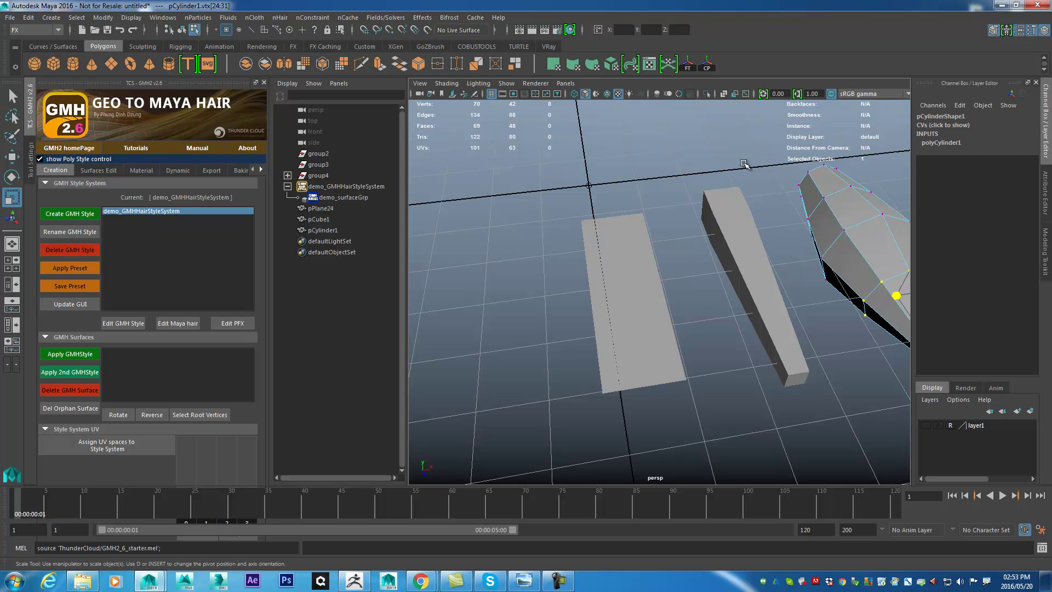
middle_click_drag(848, 277, 668, 273, "alt")
left_click_drag(670, 272, 618, 171, "alt")
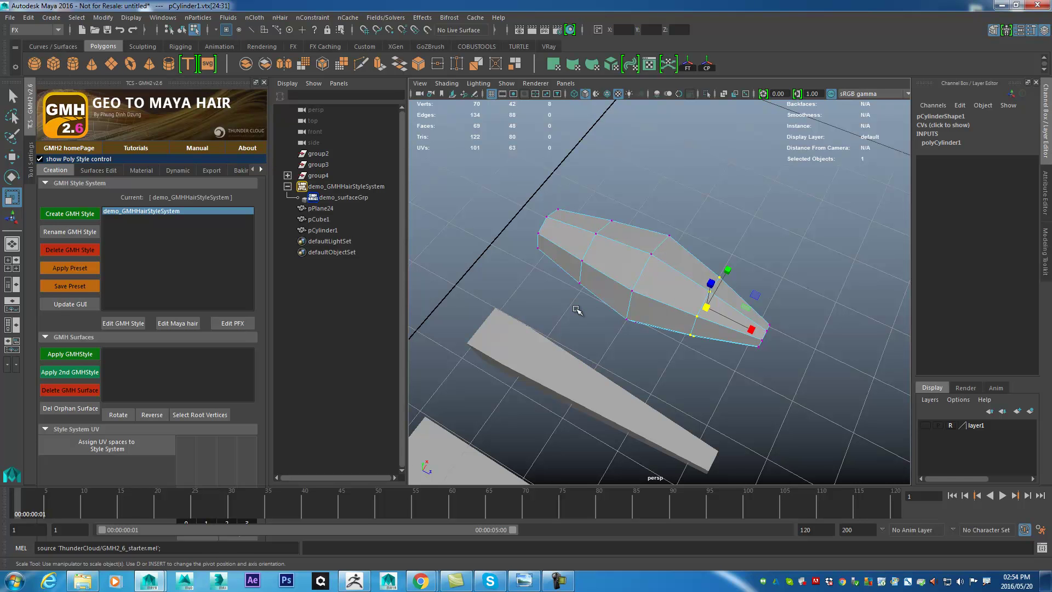
Step: Return to object mode and apply the demo GMH style to the flat strip
left_click_drag(577, 310, 660, 265, "alt")
right_click(715, 212)
left_click(669, 326)
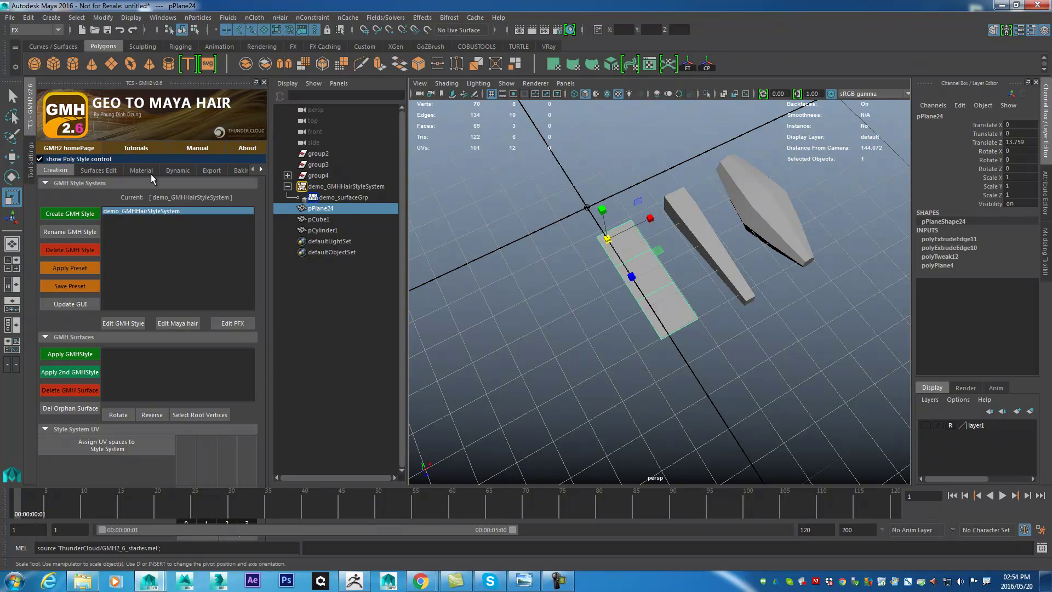
left_click(80, 354)
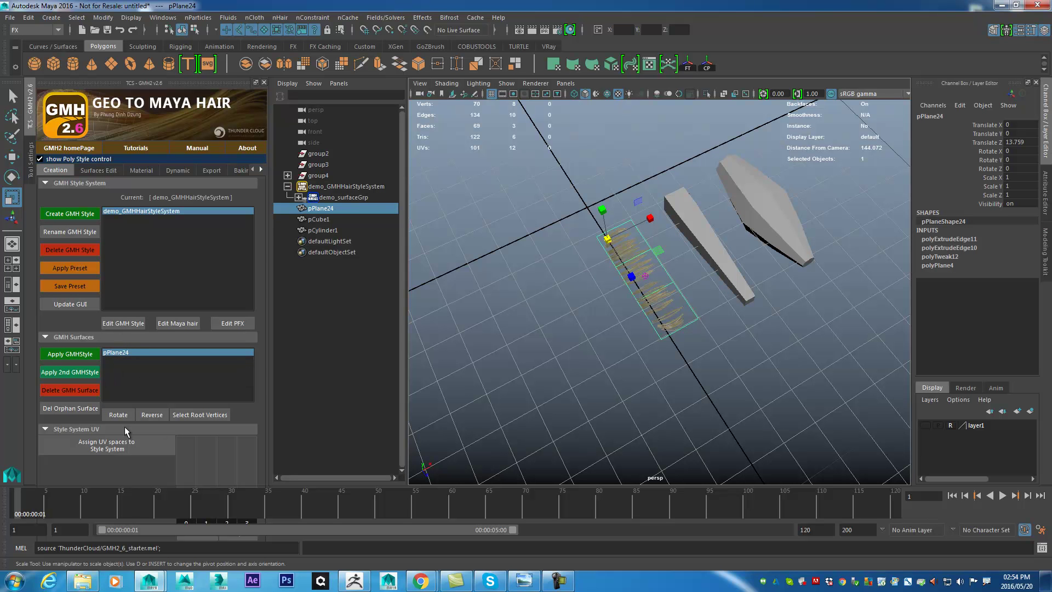
Step: Examine the direction of the generated hair on the flat strip from close up and from several angles
right_click_drag(655, 298, 778, 415, "alt")
left_click_drag(690, 304, 723, 300, "alt")
scroll(729, 417, "up", 5)
middle_click_drag(723, 301, 724, 452, "alt")
right_click_drag(724, 451, 699, 365, "alt")
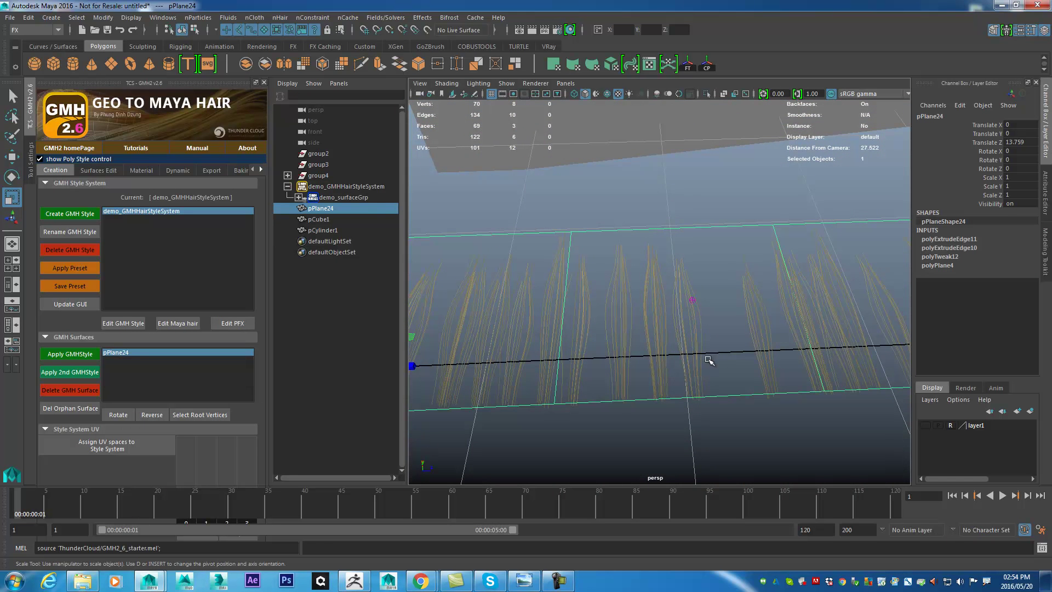
middle_click_drag(636, 336, 716, 327, "alt")
right_click_drag(716, 327, 698, 316, "alt")
middle_click_drag(675, 307, 631, 304, "alt")
right_click_drag(734, 337, 706, 318, "alt")
left_click_drag(503, 347, 556, 364, "alt")
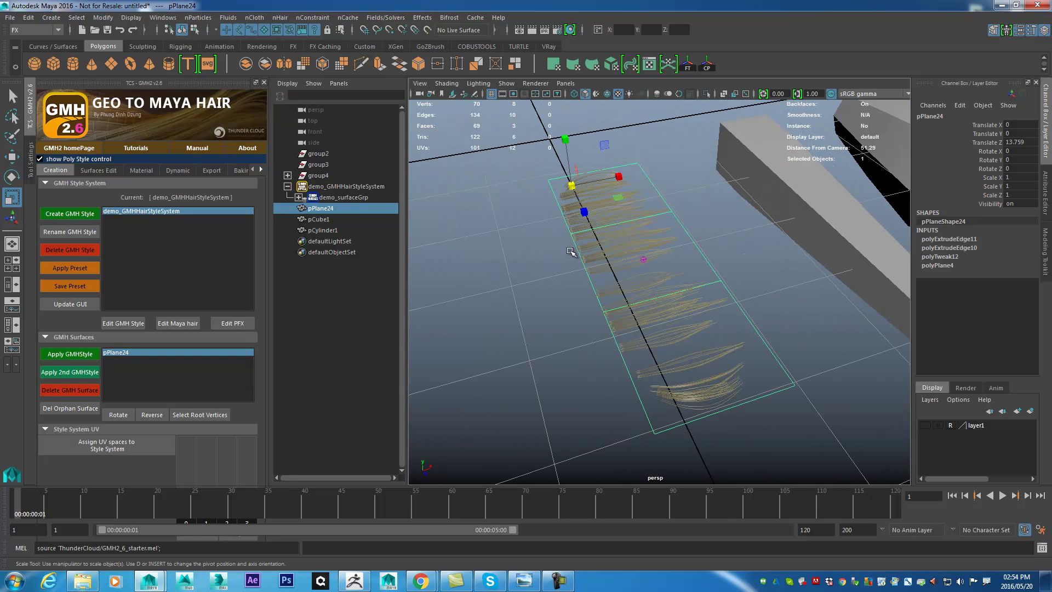
Step: Rotate the strip's hair direction until the hair grows lengthwise from the end nearest the origin
left_click_drag(725, 196, 646, 256, "alt")
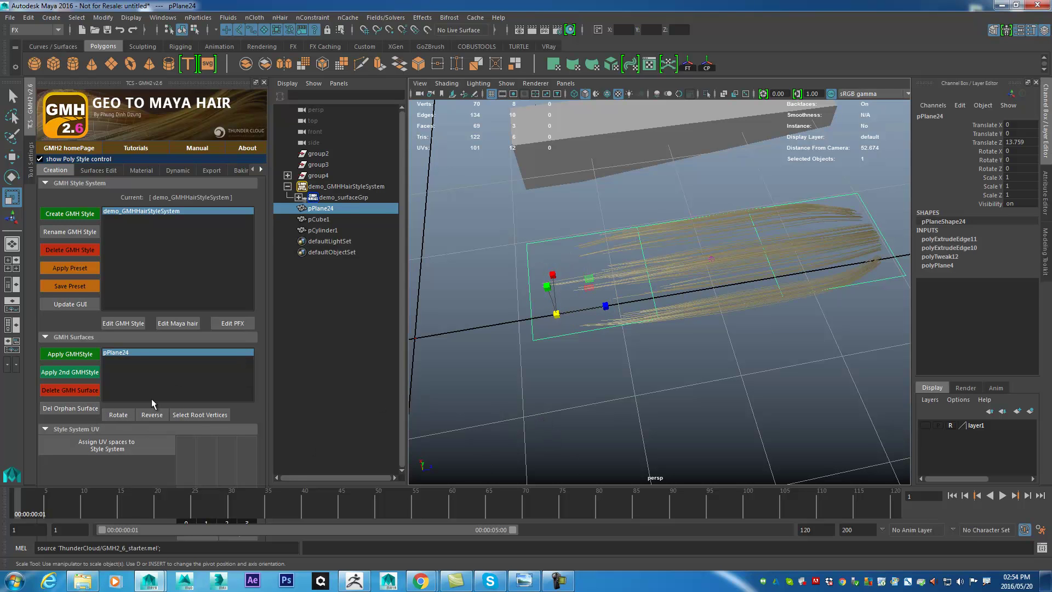
left_click(121, 415)
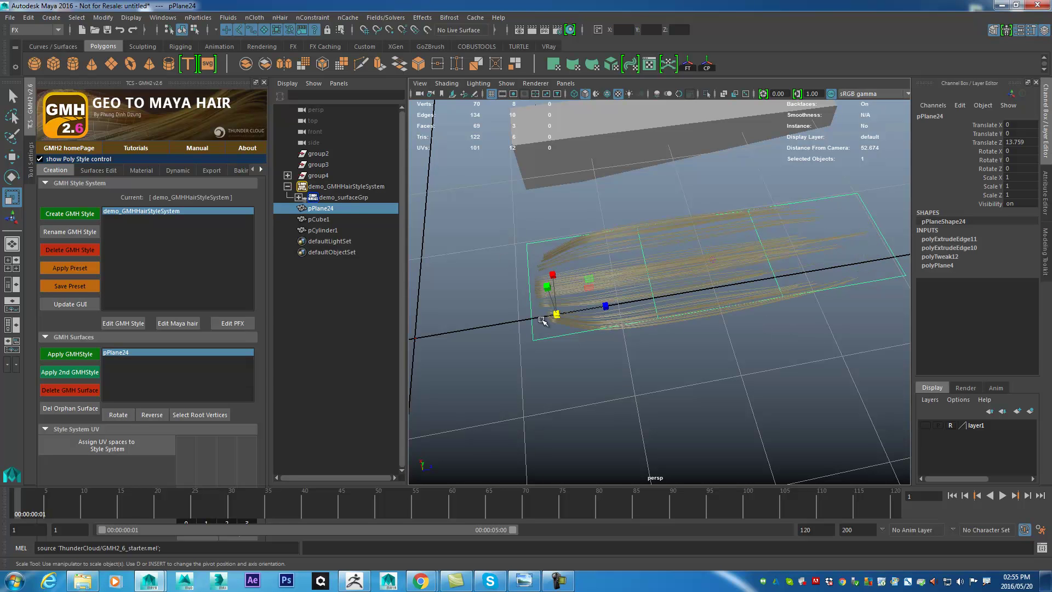
scroll(707, 315, "up", 5)
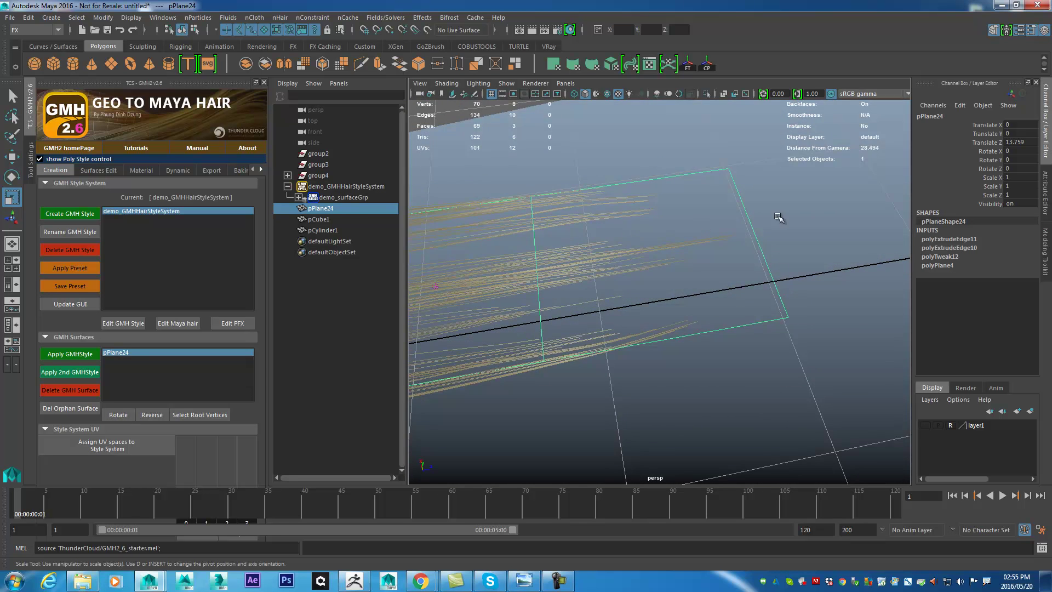
left_click_drag(736, 236, 623, 206, "alt")
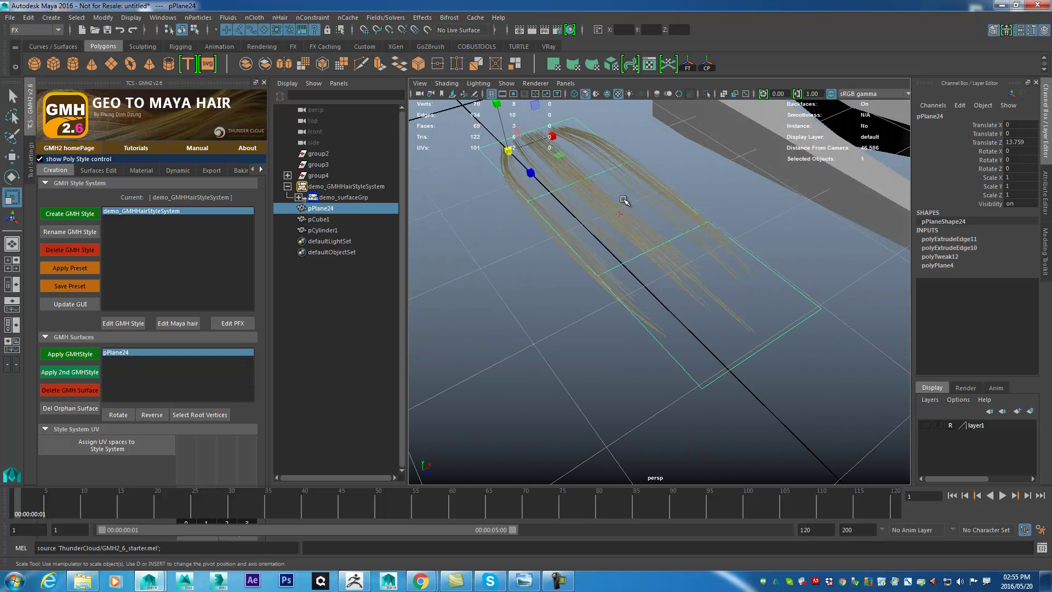
Step: Move the cross edges toward the strip's far end downward to bend the hair
right_click_drag(777, 230, 782, 206)
left_click(751, 339)
left_click_drag(746, 341, 773, 319, "alt")
left_click(760, 267)
key("w")
left_click_drag(763, 268, 742, 378)
left_click_drag(685, 298, 665, 277, "alt")
left_click(640, 282)
left_click_drag(638, 243, 640, 312)
Step: Extrude the strip's far end edge twice to curl it upward, the second time about 10.5 in local Z and -11 in local Y
left_click_drag(646, 273, 598, 260, "alt")
left_click_drag(549, 221, 671, 214, "alt")
scroll(657, 216, "up", 4)
left_click(811, 307)
scroll(820, 345, "down", 6)
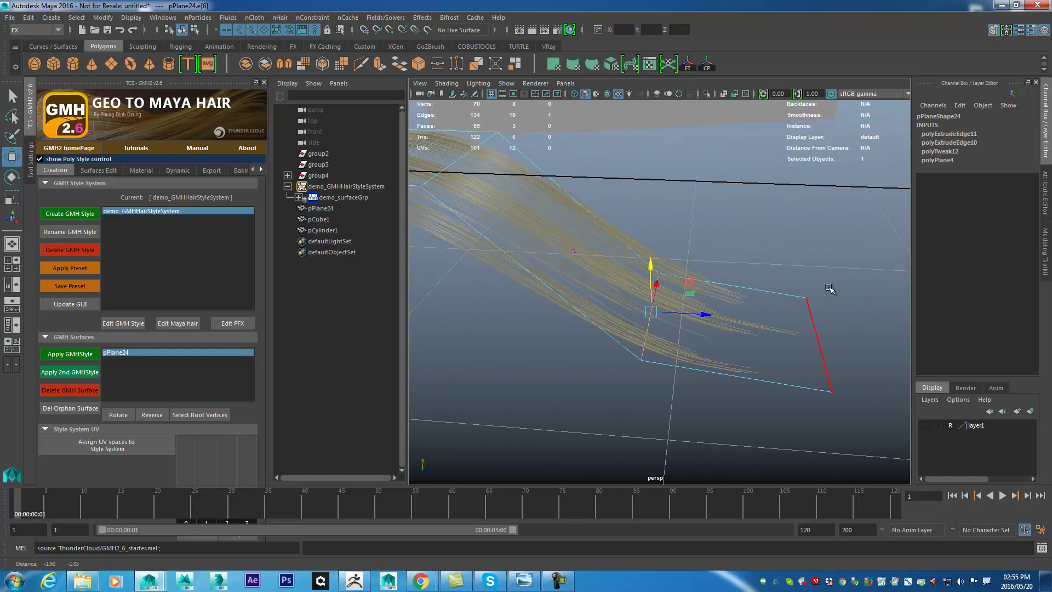
key("ctrl+e")
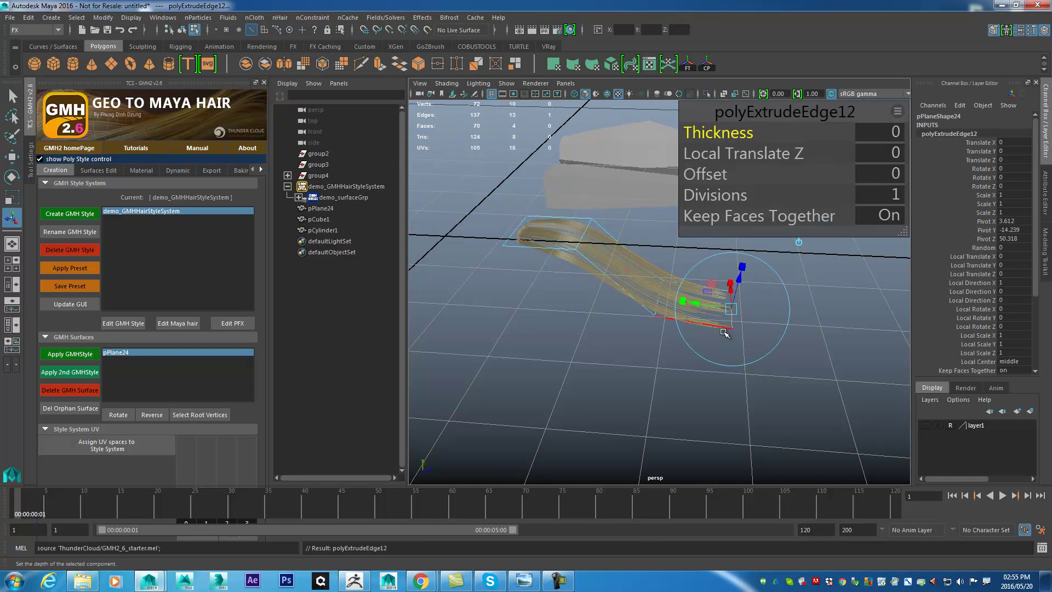
left_click_drag(715, 329, 789, 245, "alt")
key("ctrl+e")
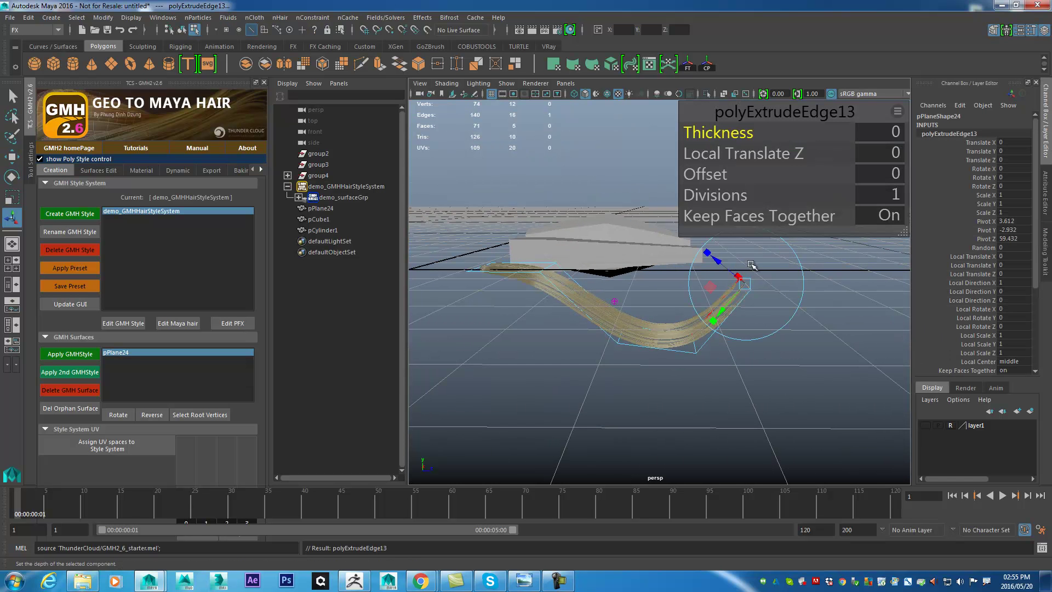
left_click_drag(739, 267, 740, 277, "alt")
left_click_drag(701, 310, 697, 226)
left_click_drag(683, 267, 652, 277, "alt")
right_click_drag(653, 278, 672, 285, "alt")
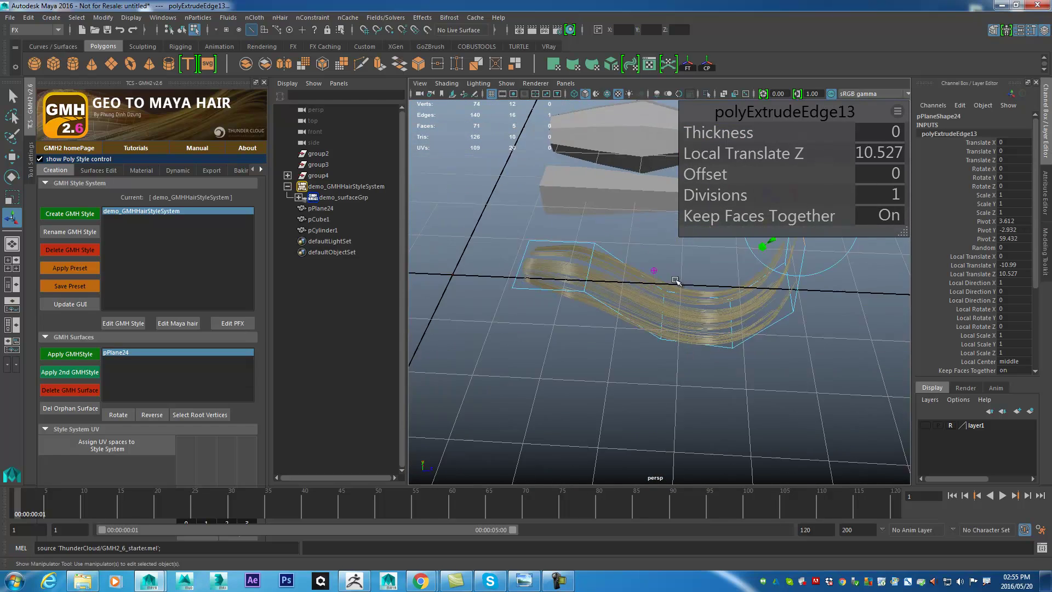
Step: Scale two neighbouring cross edges in the middle of the strip outward to widen the hair there
middle_click_drag(672, 286, 654, 274, "alt")
right_click_drag(576, 274, 641, 257, "alt")
middle_click_drag(673, 325, 592, 334, "alt")
middle_click_drag(513, 292, 537, 303, "alt")
left_click_drag(538, 303, 679, 370, "alt")
left_click(601, 312)
left_click_drag(615, 343, 613, 351, "alt")
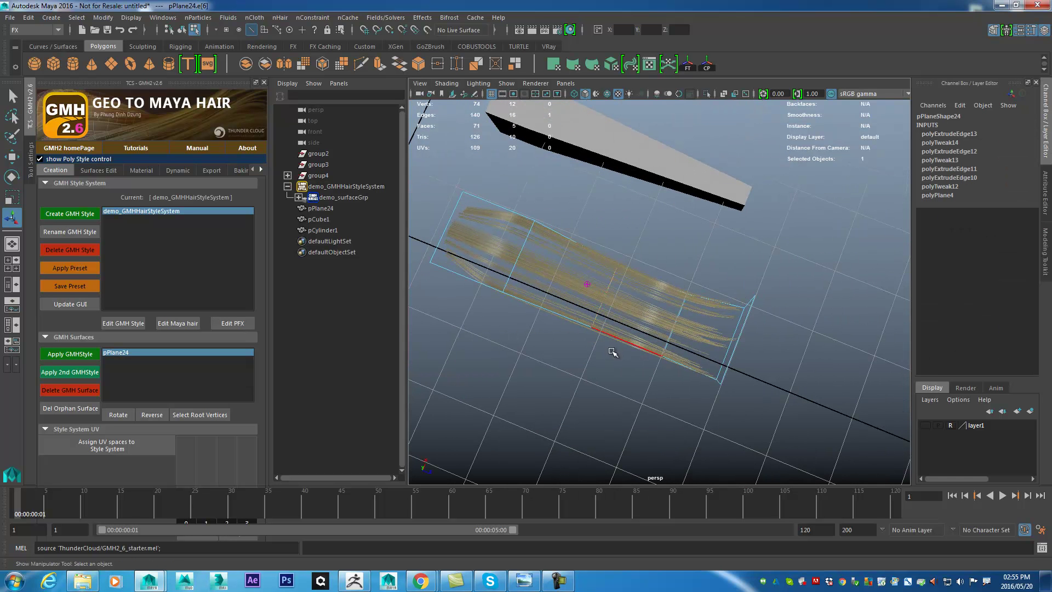
key("r")
left_click_drag(626, 247, 686, 315)
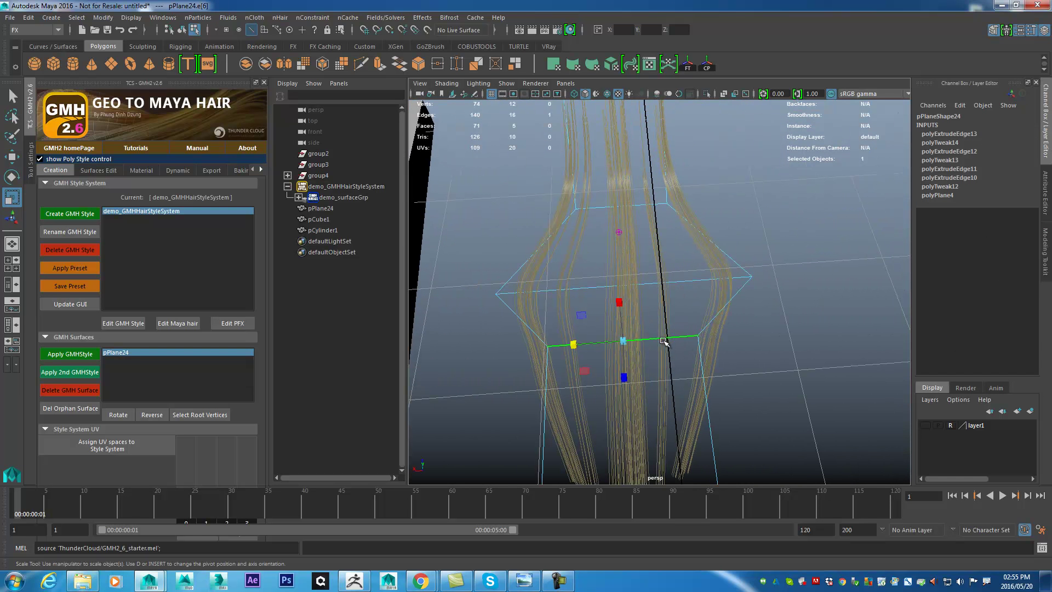
left_click_drag(600, 335, 554, 344)
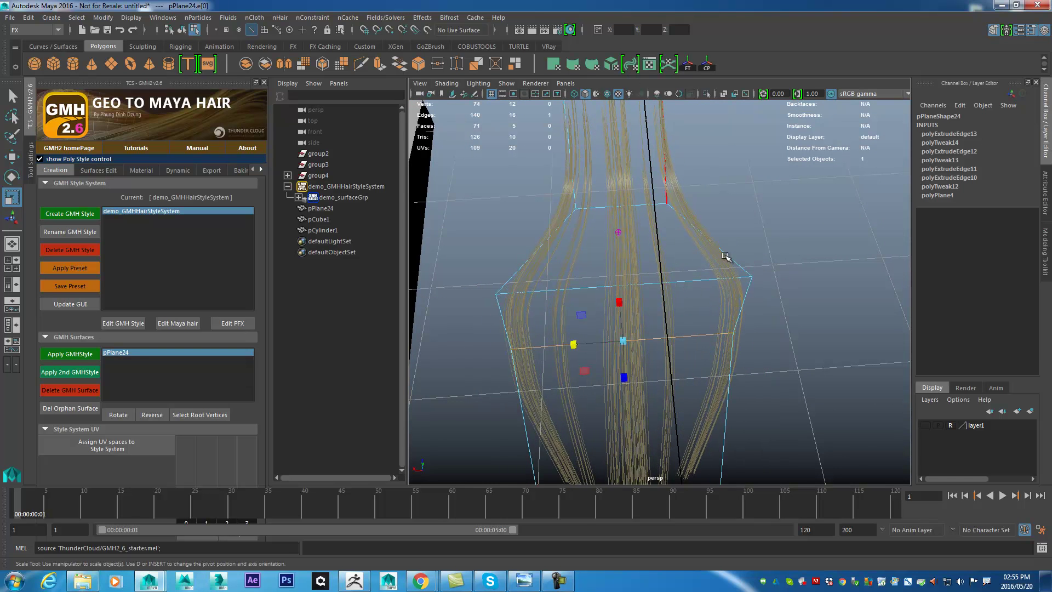
Step: Scale the last two cross edges at the strip's curled-up end inward to narrow the hair tip
left_click_drag(681, 178, 707, 205, "alt")
middle_click_drag(707, 205, 711, 276, "alt")
left_click(693, 134)
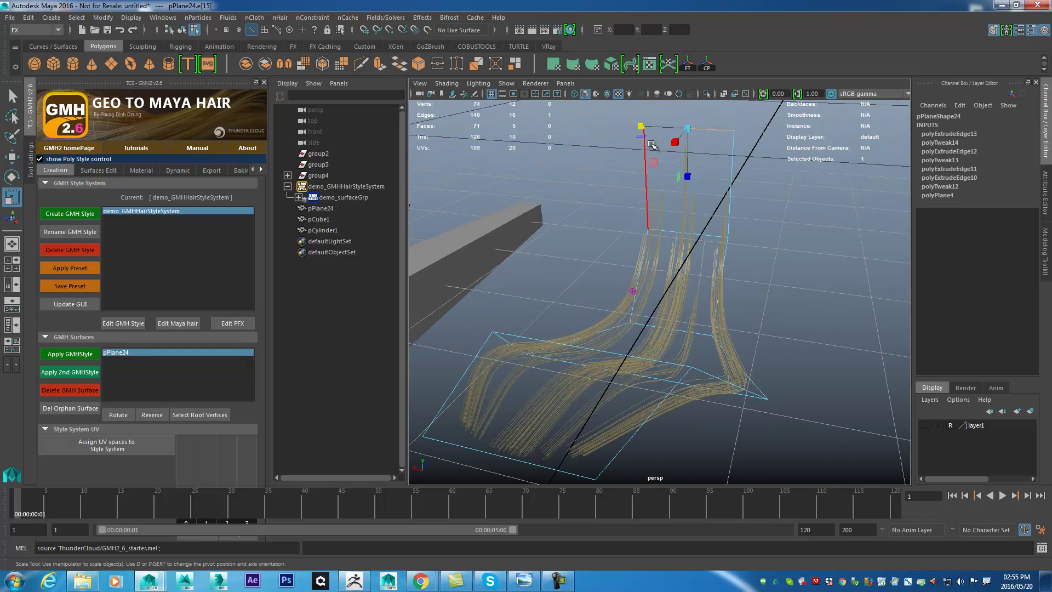
left_click(689, 231)
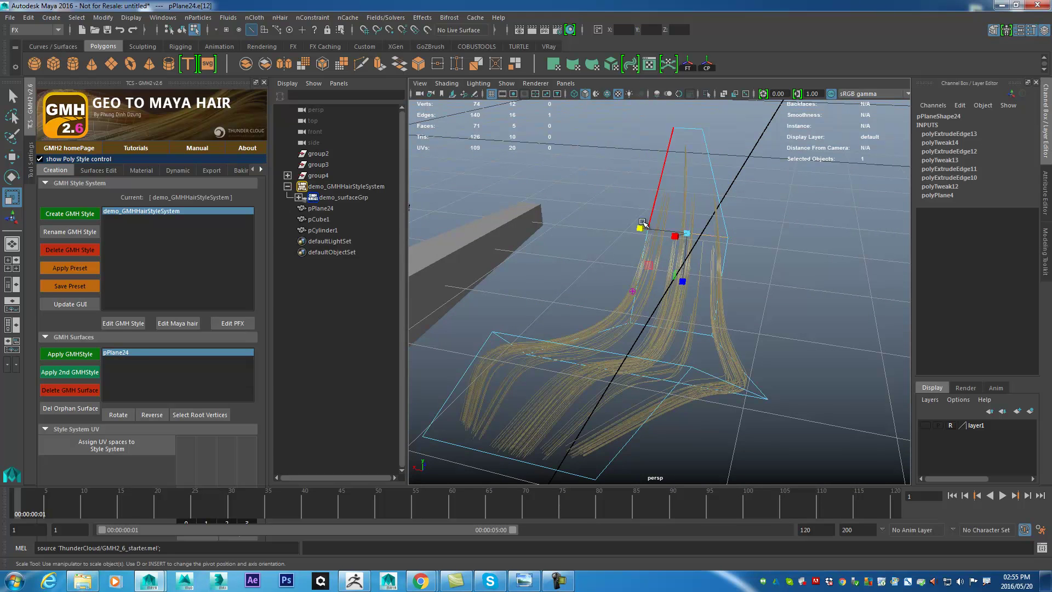
left_click_drag(689, 231, 542, 231, "alt")
left_click_drag(677, 296, 718, 356, "alt")
left_click_drag(643, 230, 728, 188, "alt")
mouse_move(729, 188)
middle_mouse_down("alt")
mouse_move(648, 217)
mouse_move(712, 183)
middle_mouse_up("alt")
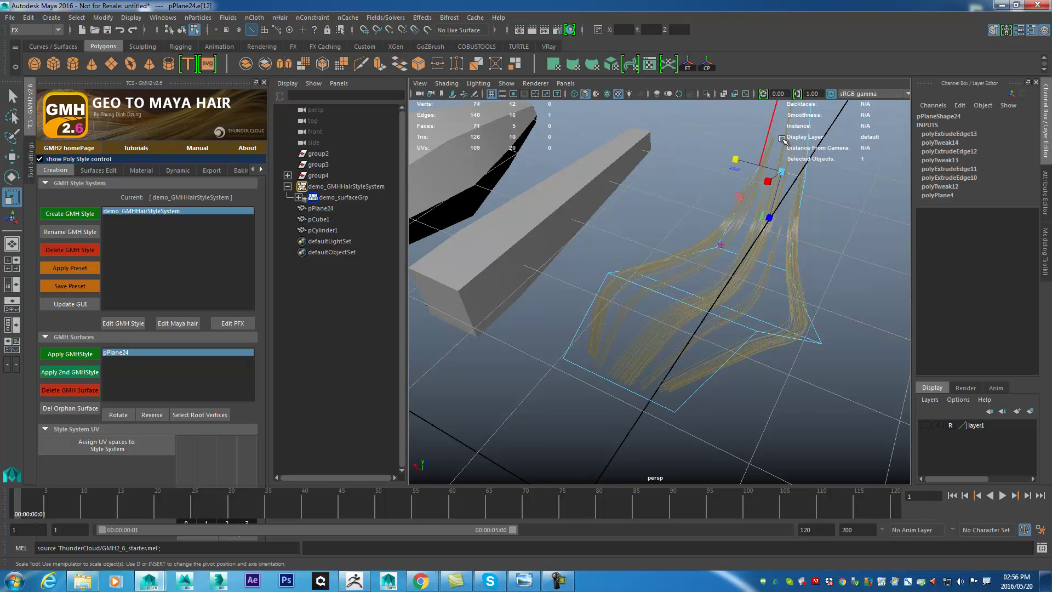
Step: Insert an extra cross edge loop with Multi-Cut in the flat root half of the hair strip and return to object mode
left_click_drag(783, 140, 528, 313, "alt")
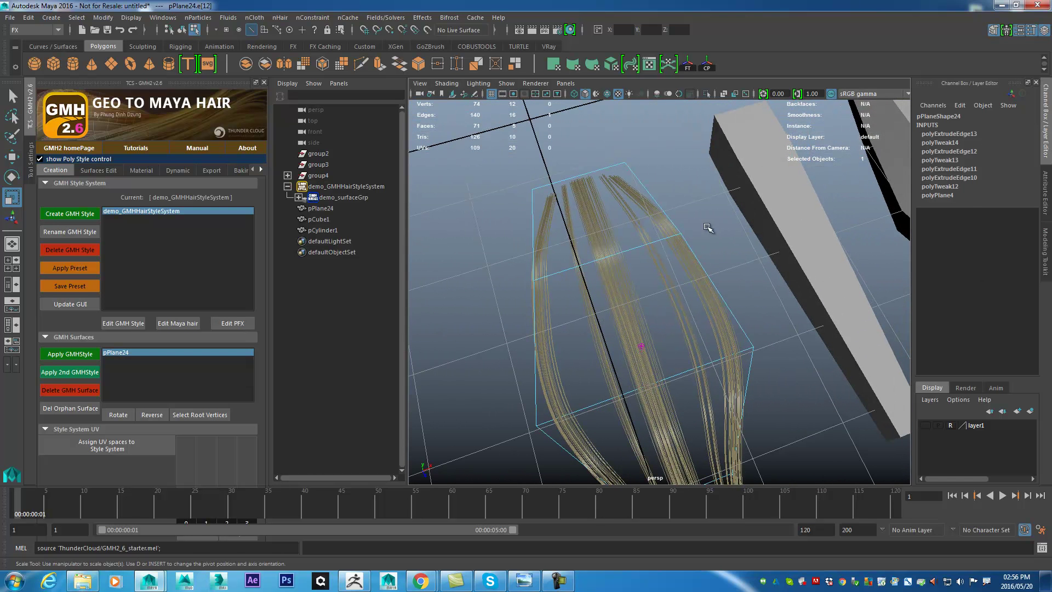
left_click_drag(621, 264, 652, 236, "alt")
left_click(652, 232)
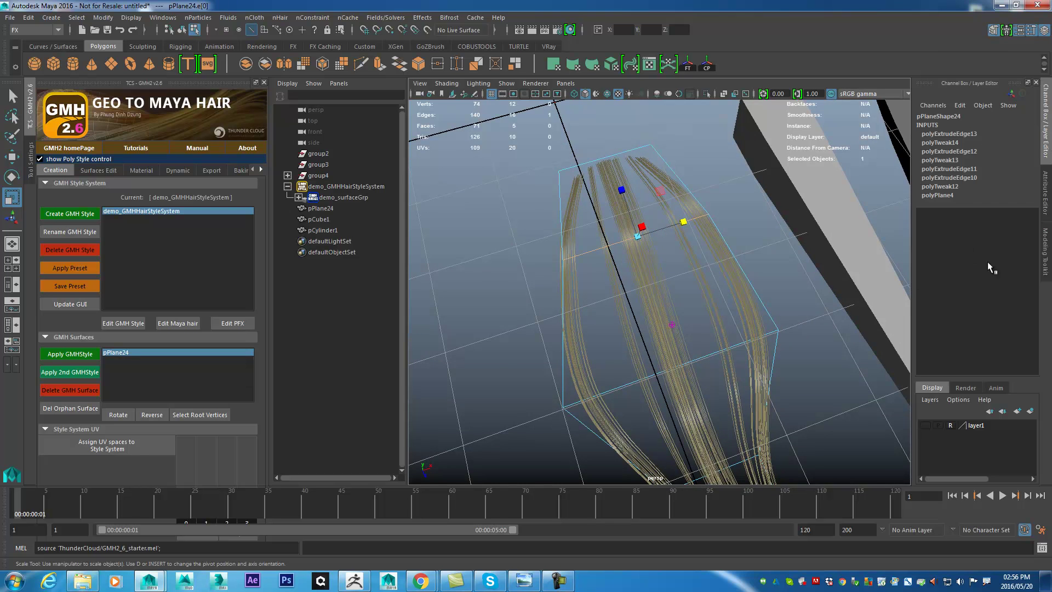
left_click(1044, 265)
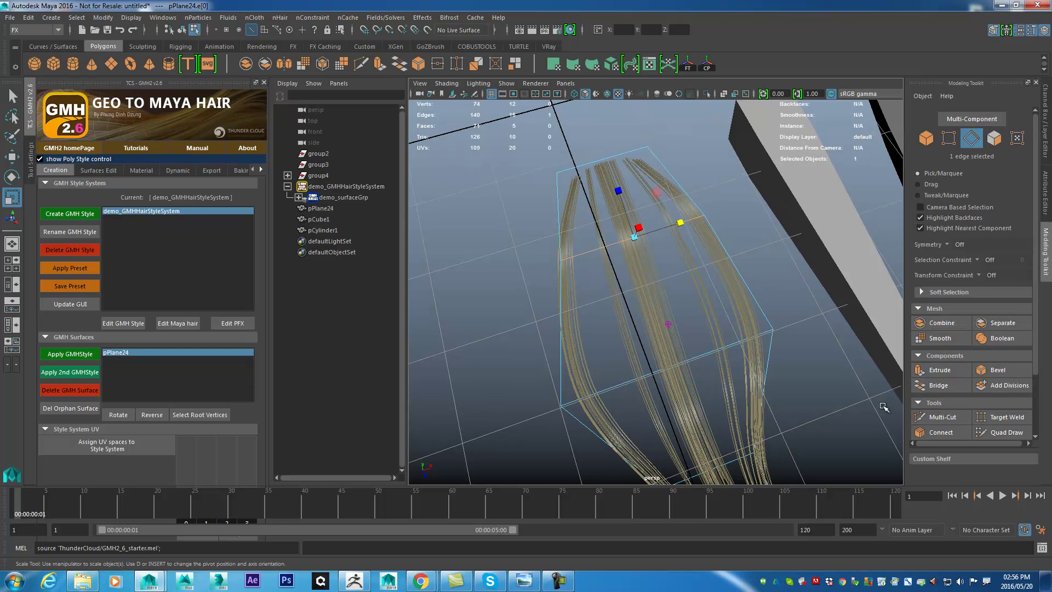
left_click(933, 419)
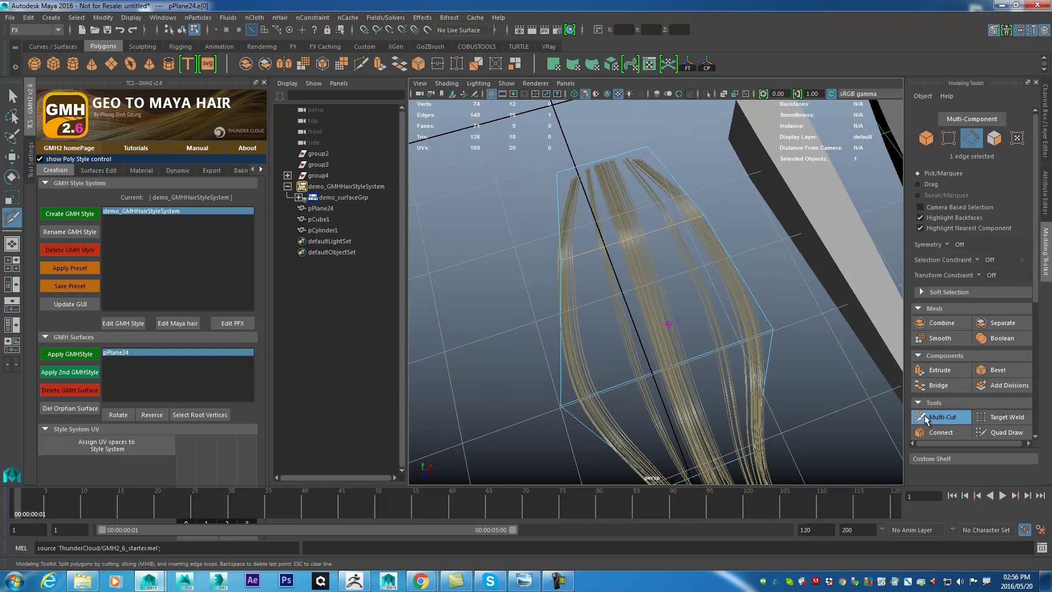
left_click(675, 311, "ctrl")
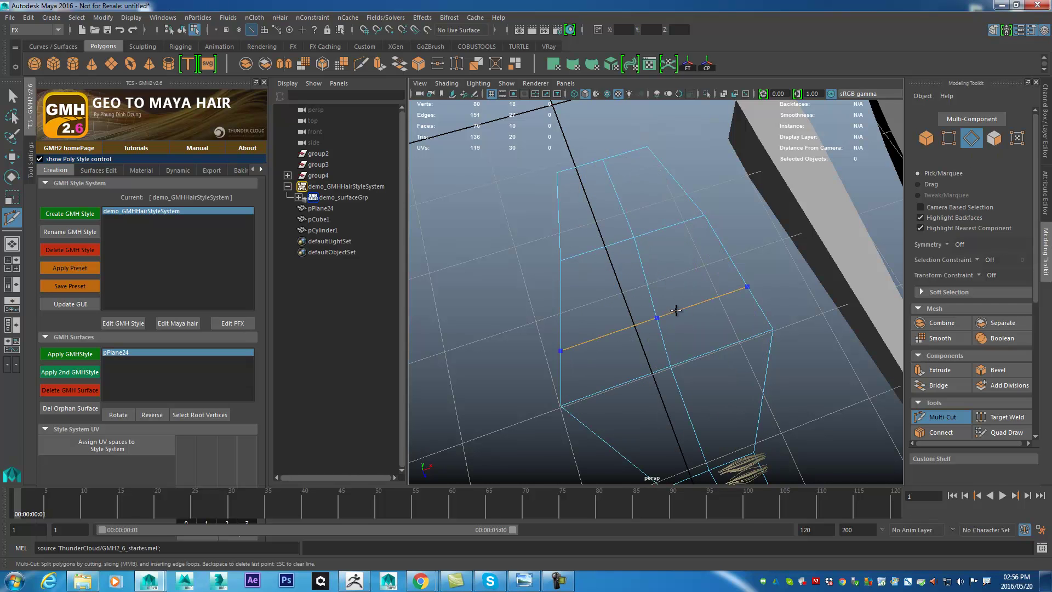
left_click_drag(681, 317, 674, 226, "alt")
key("w")
left_click(606, 269)
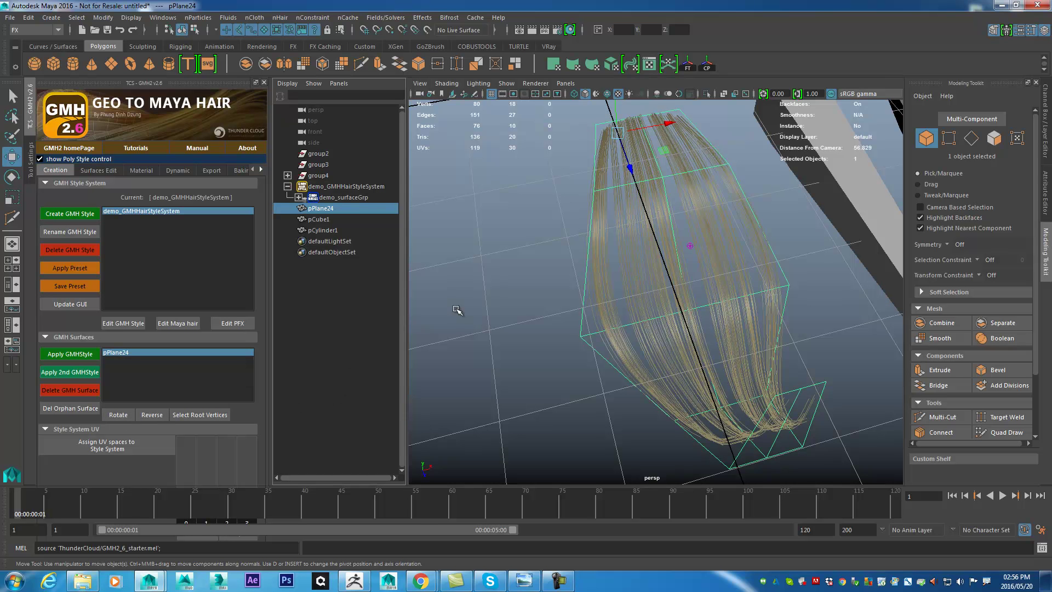
Step: Move the strip's middle lengthwise edges downward to give the hair a V-shaped cross-section
left_click_drag(559, 323, 696, 280, "alt")
left_click_drag(731, 344, 671, 206, "alt")
right_click(671, 205)
right_click_drag(671, 205, 669, 163)
double_click(664, 202)
left_click_drag(742, 248, 715, 255, "alt")
left_click_drag(673, 380, 709, 357, "alt")
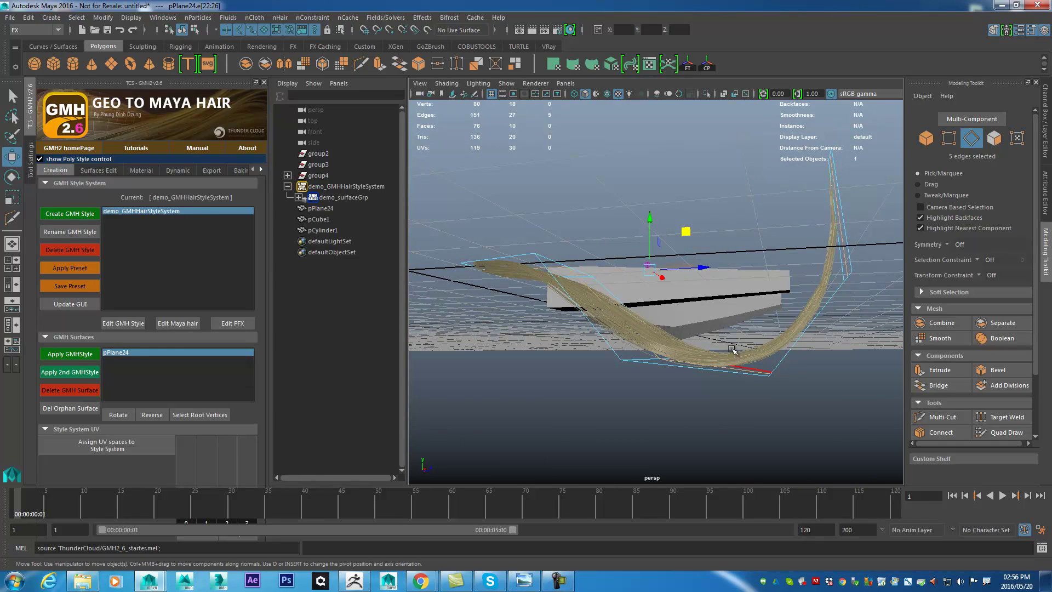
left_click_drag(768, 326, 642, 293, "alt")
left_click_drag(705, 327, 555, 328, "shift")
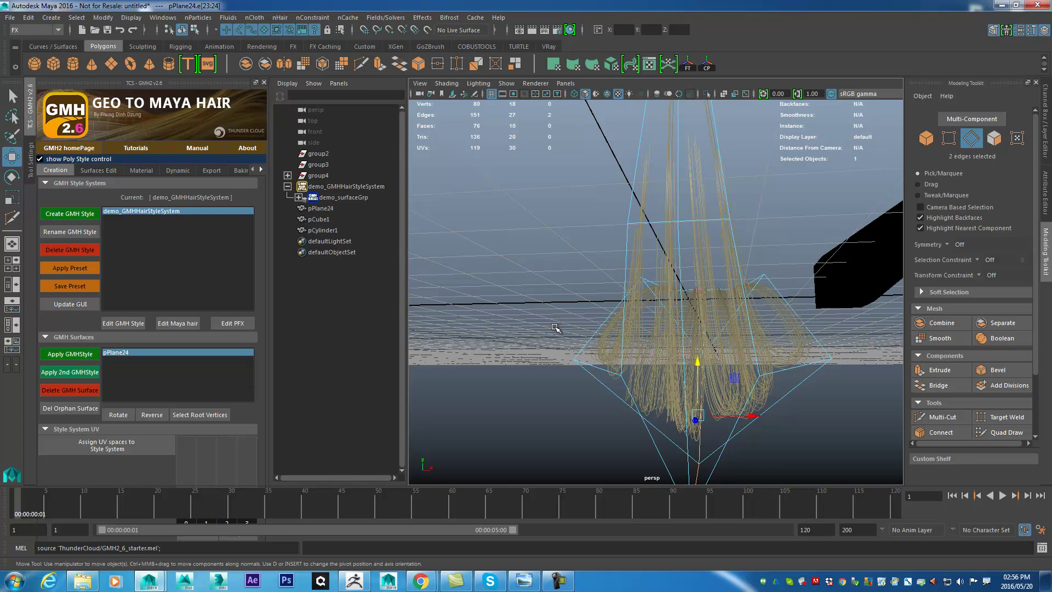
Step: Insert two lengthwise edge loops with Multi-Cut, one on each side of the strip's centre line
left_click_drag(555, 327, 628, 296, "alt")
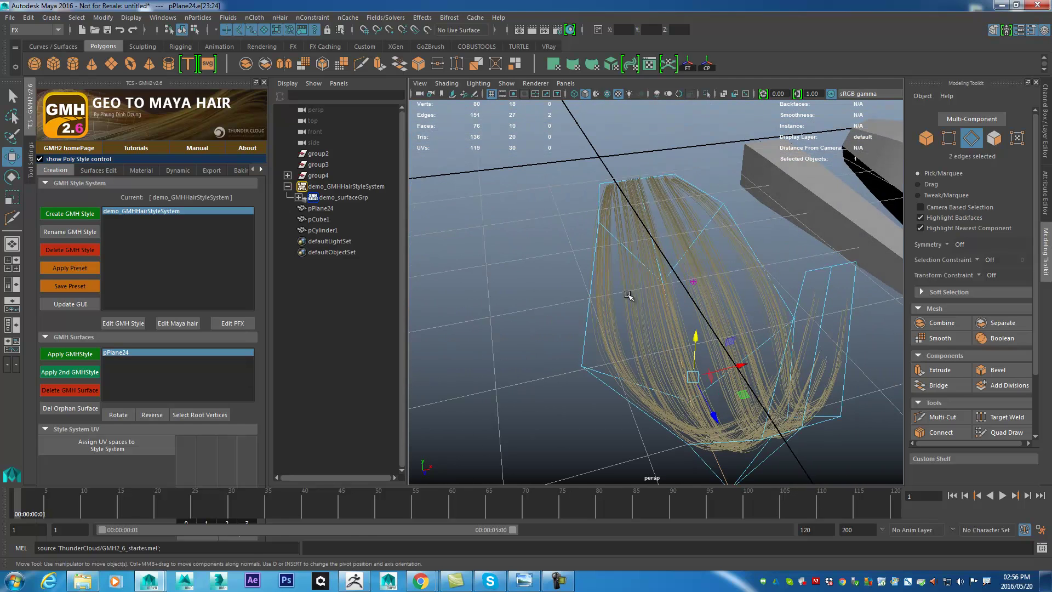
left_click(940, 417)
left_click(635, 263, "ctrl")
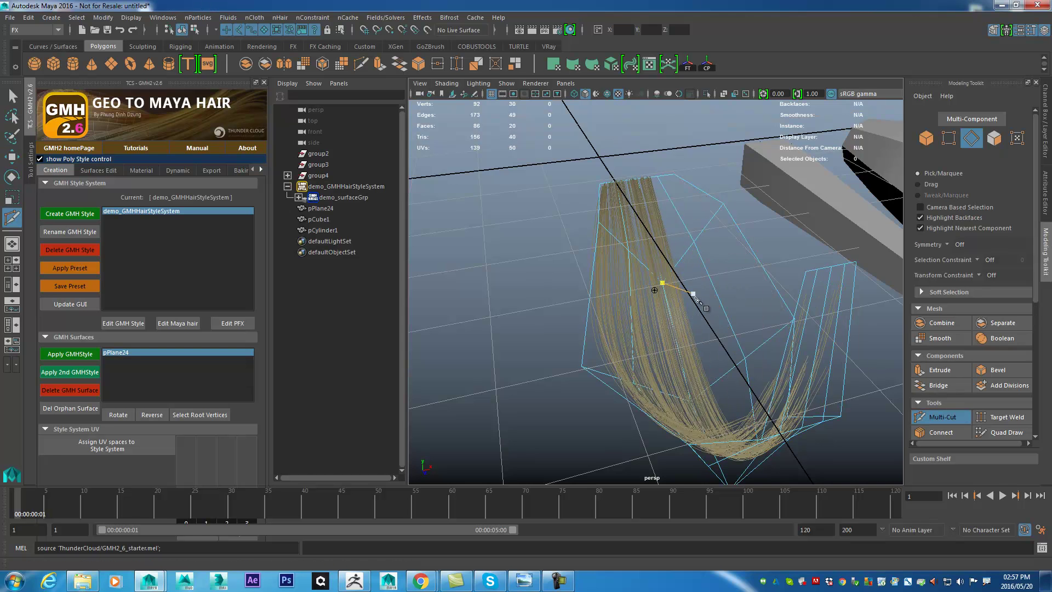
left_click_drag(644, 290, 678, 283, "alt")
key("w")
Step: Select the strip pPlane24 and rotate its hair direction repeatedly until the strands run along its length
right_click_drag(679, 284, 752, 205)
left_click(719, 239)
left_click(121, 413)
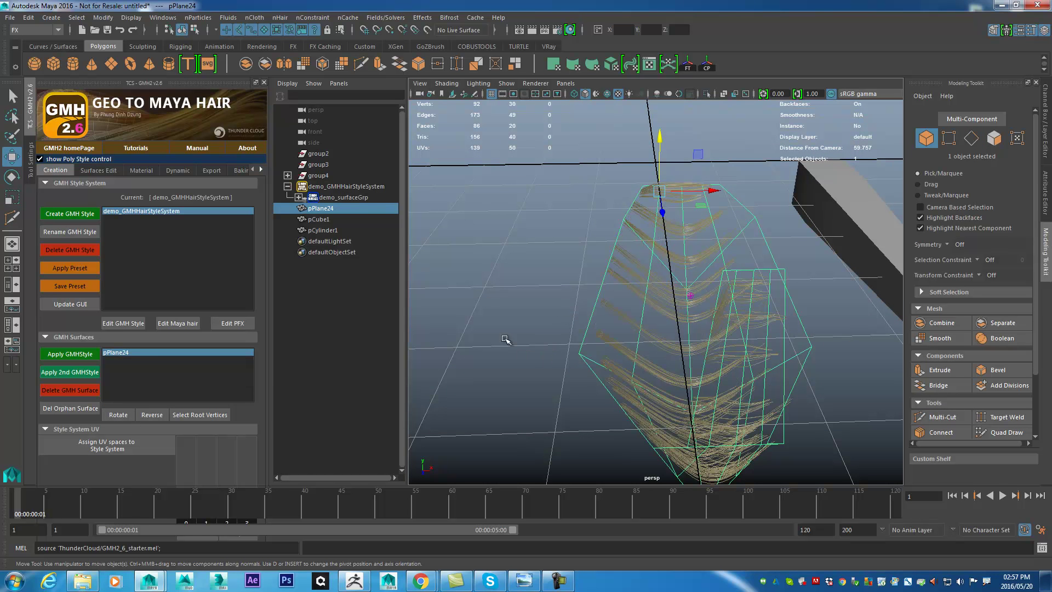
left_click(117, 415)
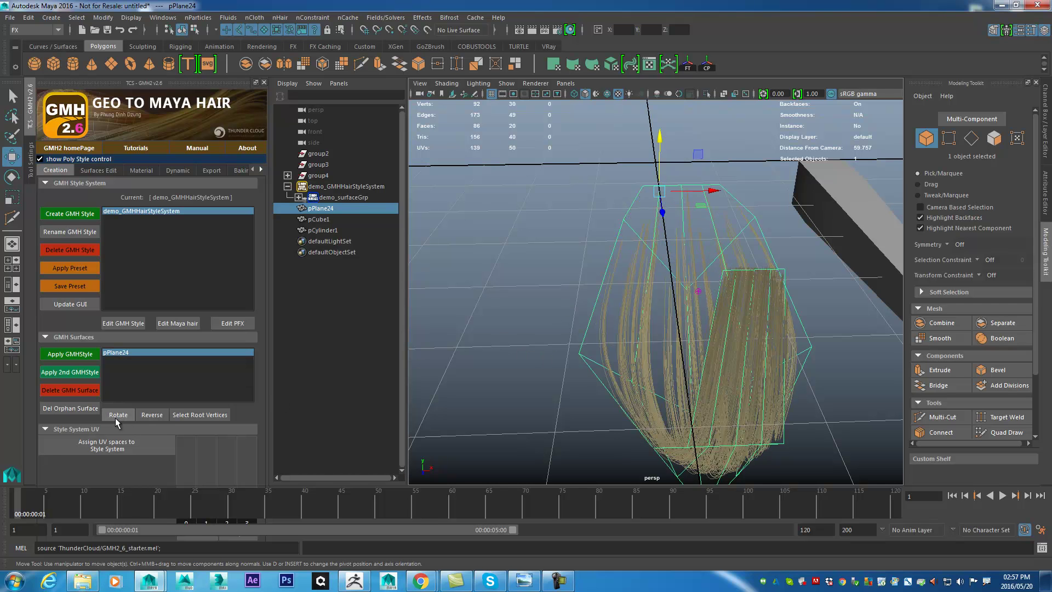
left_click(117, 416)
left_click_drag(634, 307, 632, 281, "alt")
left_click_drag(764, 313, 717, 307, "alt")
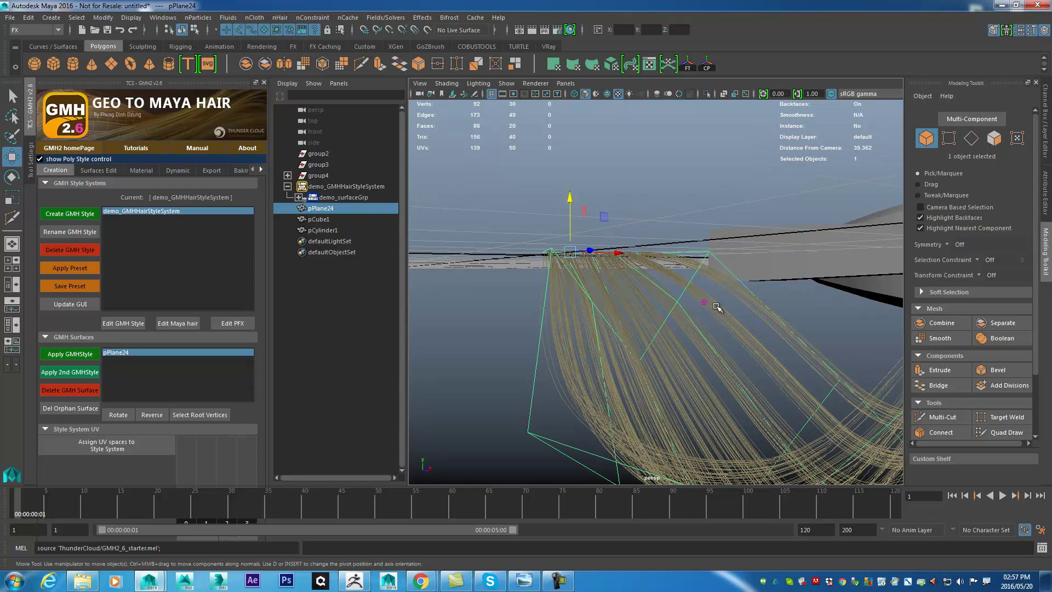
left_click_drag(713, 200, 649, 291, "alt")
mouse_move(707, 262)
left_mouse_down("alt")
mouse_move(691, 235)
mouse_move(712, 247)
left_mouse_up("alt")
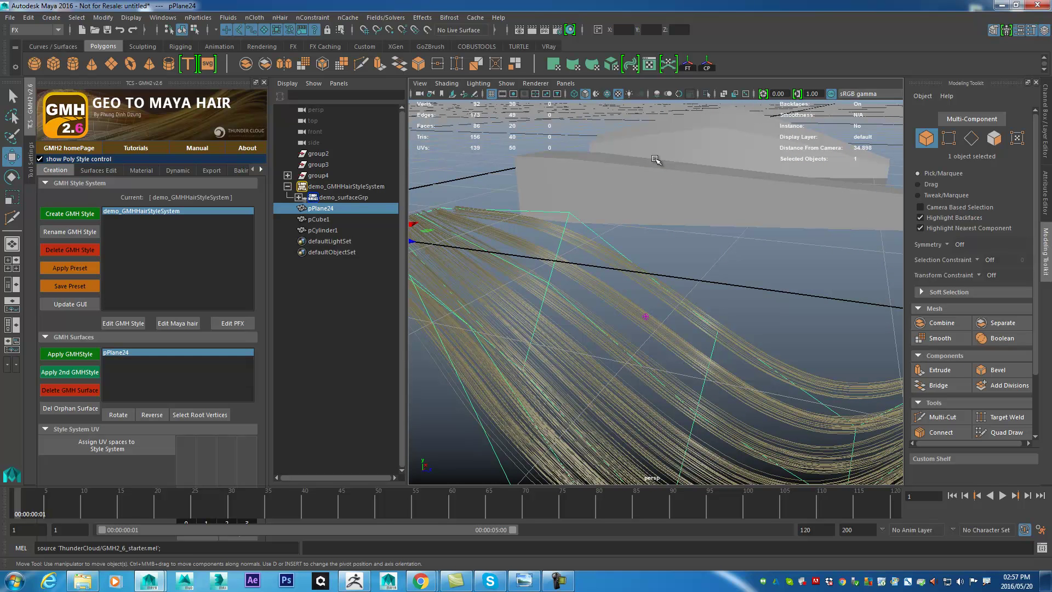
left_click_drag(692, 323, 681, 300, "alt")
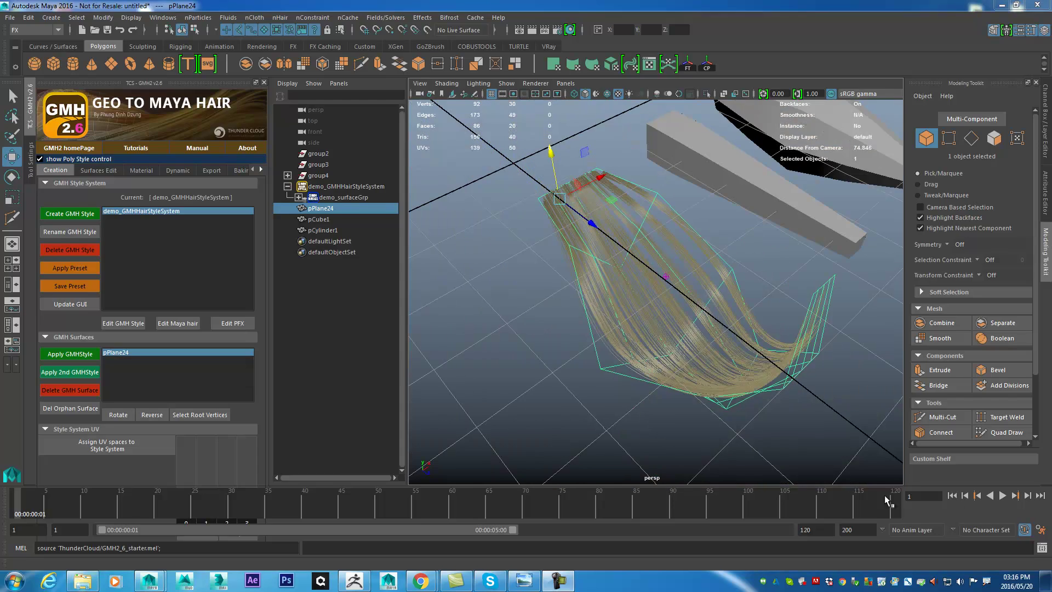
Step: Apply the demo_GMHHairStyleSystem hair style to the block pCube1
left_click_drag(669, 356, 613, 308, "alt")
right_click_drag(613, 307, 712, 252, "alt")
left_click(755, 182)
left_click_drag(755, 181, 669, 214, "alt")
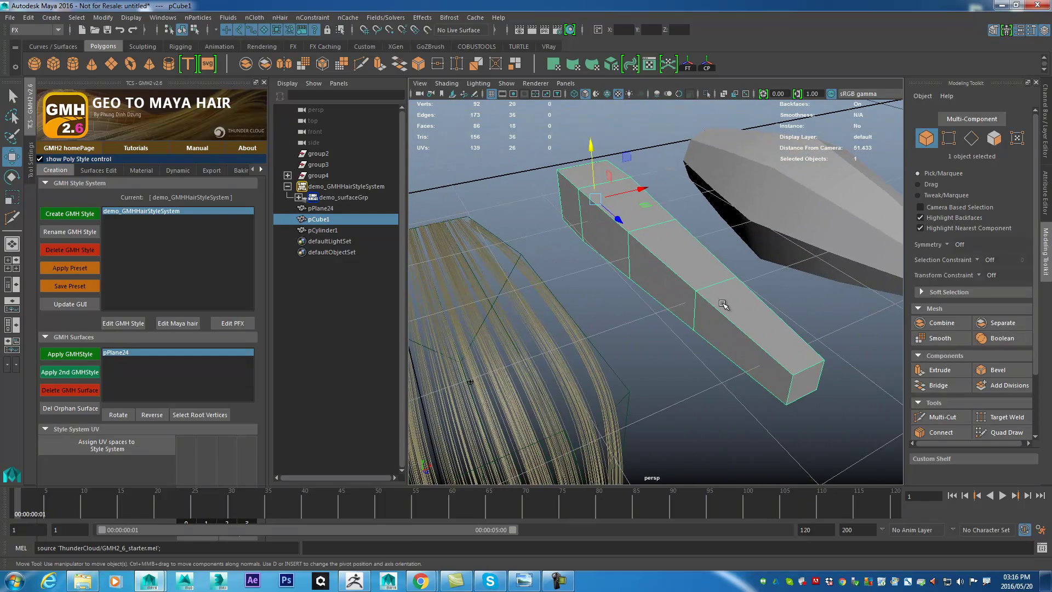
left_click_drag(730, 296, 583, 288, "alt")
middle_click_drag(535, 288, 565, 273, "alt")
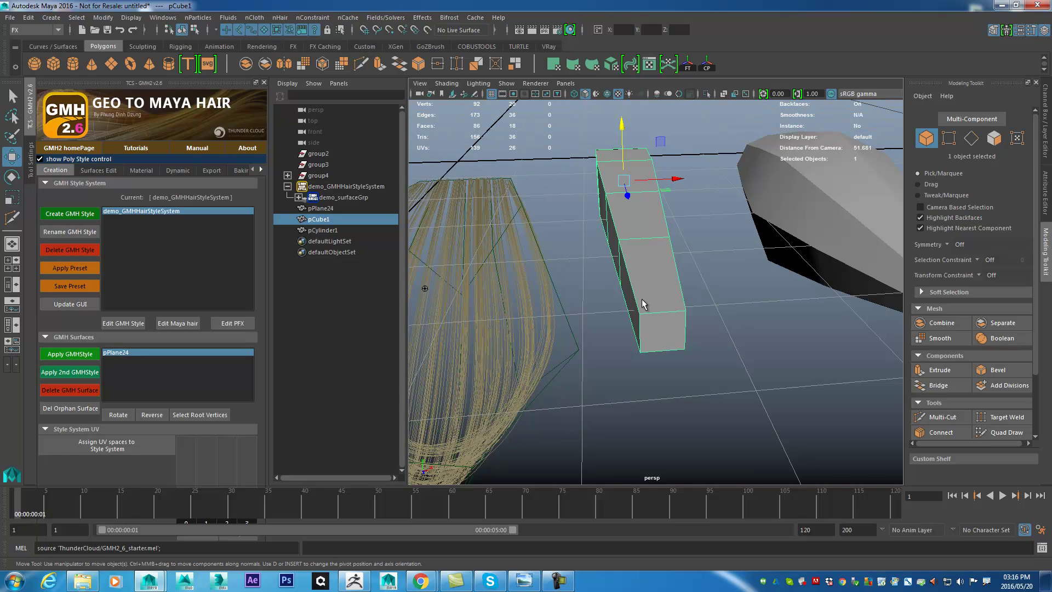
left_click_drag(632, 293, 614, 319, "alt")
right_click_drag(614, 319, 638, 307, "alt")
middle_click_drag(638, 306, 709, 284, "alt")
left_click_drag(709, 285, 738, 272, "alt")
middle_click_drag(738, 272, 725, 284, "alt")
left_click_drag(639, 255, 638, 281, "alt")
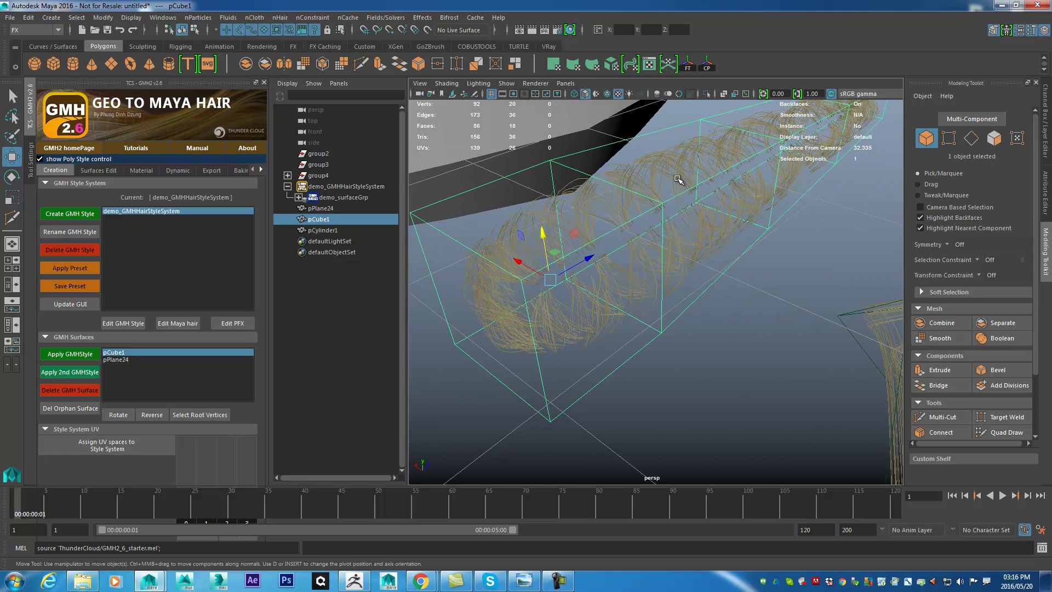
middle_click_drag(677, 179, 681, 194, "alt")
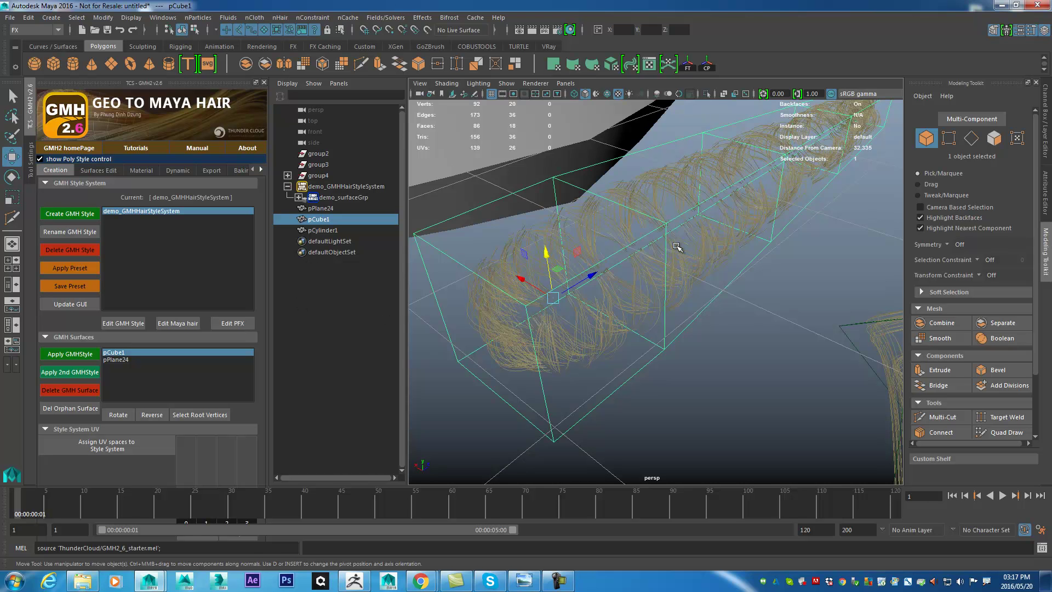
Step: Rotate the hair direction on pCube1 several times to try lengthwise and wrapped strands
scroll(679, 236, "down", 5)
left_click_drag(679, 235, 715, 186, "alt")
left_click(566, 167)
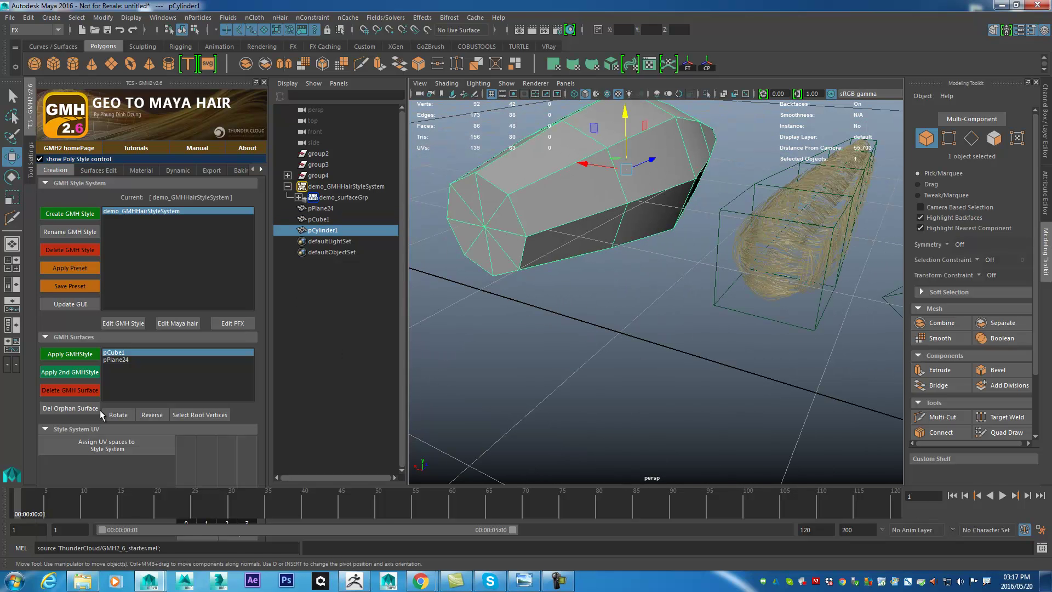
left_click(812, 225)
left_click(117, 414)
left_click_drag(734, 296, 472, 299, "alt")
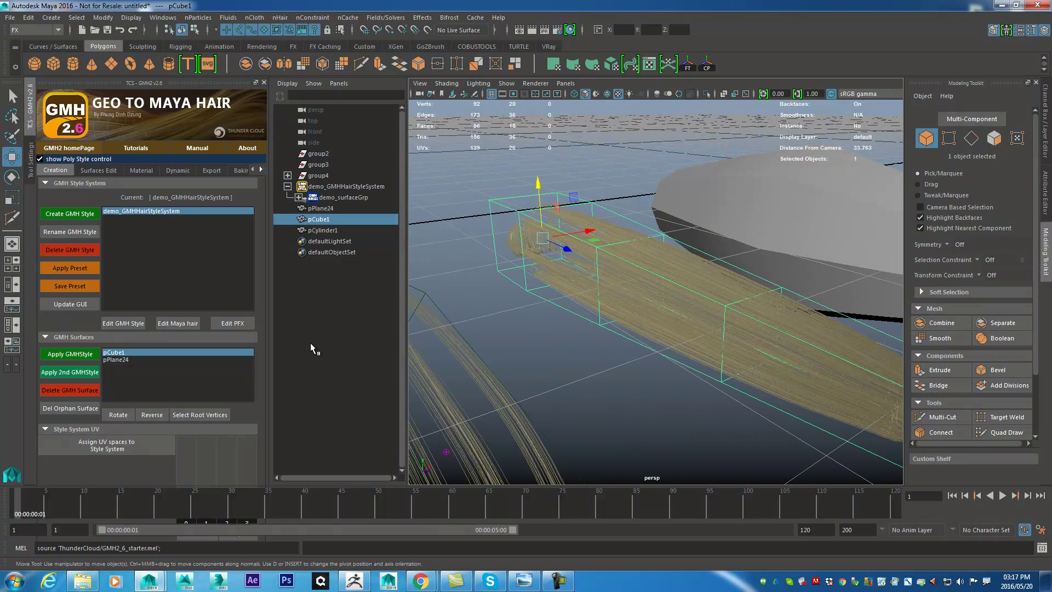
left_click(113, 415)
left_click(123, 414)
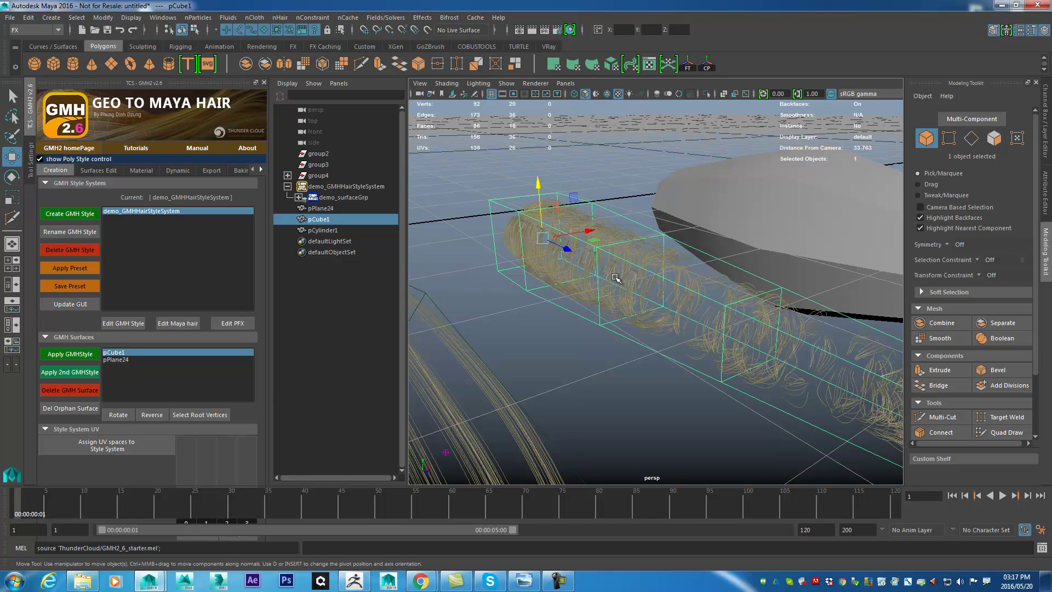
left_click_drag(615, 277, 516, 236, "alt")
left_click_drag(700, 247, 478, 323, "alt")
left_click_drag(719, 294, 591, 253, "alt")
scroll(608, 236, "up", 5)
right_click_drag(617, 217, 617, 242)
left_click(617, 220)
left_click(614, 264)
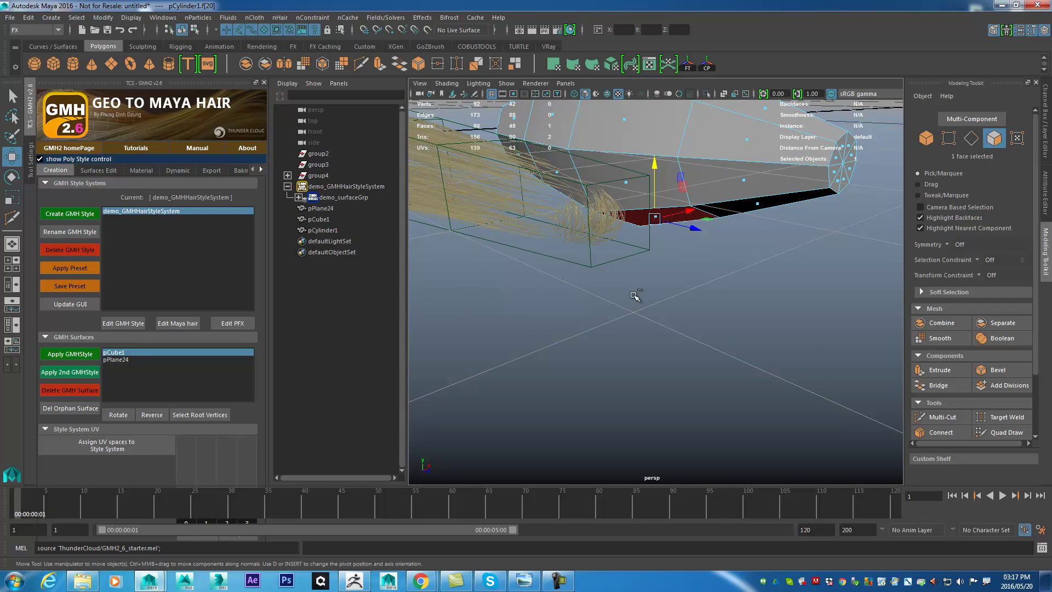
Step: Delete the end-cap faces at both ends of the block pCube1 and return to object mode
left_click_drag(628, 301, 706, 287, "alt")
right_click_drag(706, 230, 707, 261)
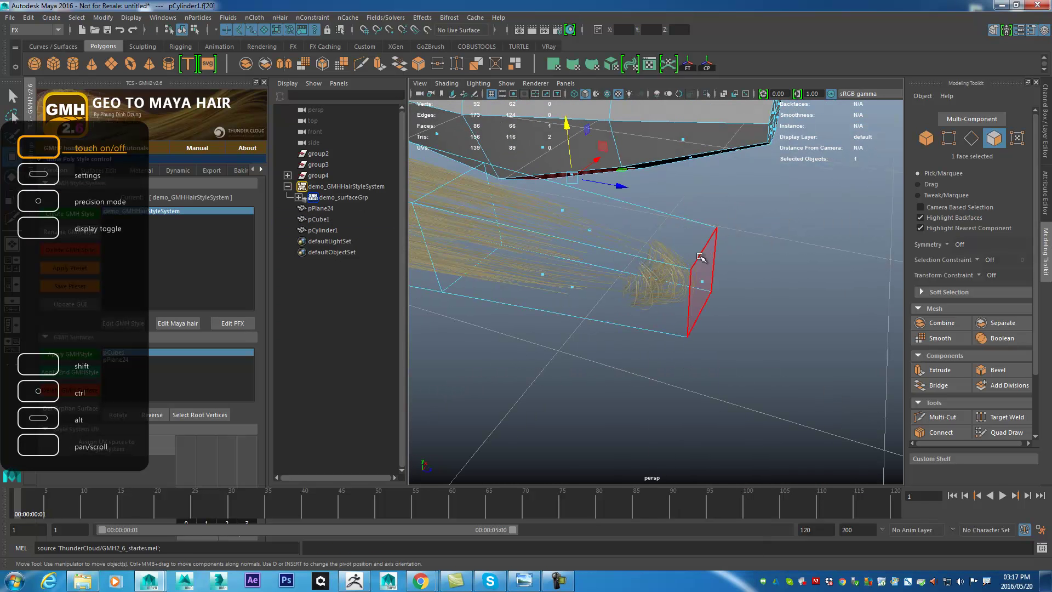
left_click(704, 294)
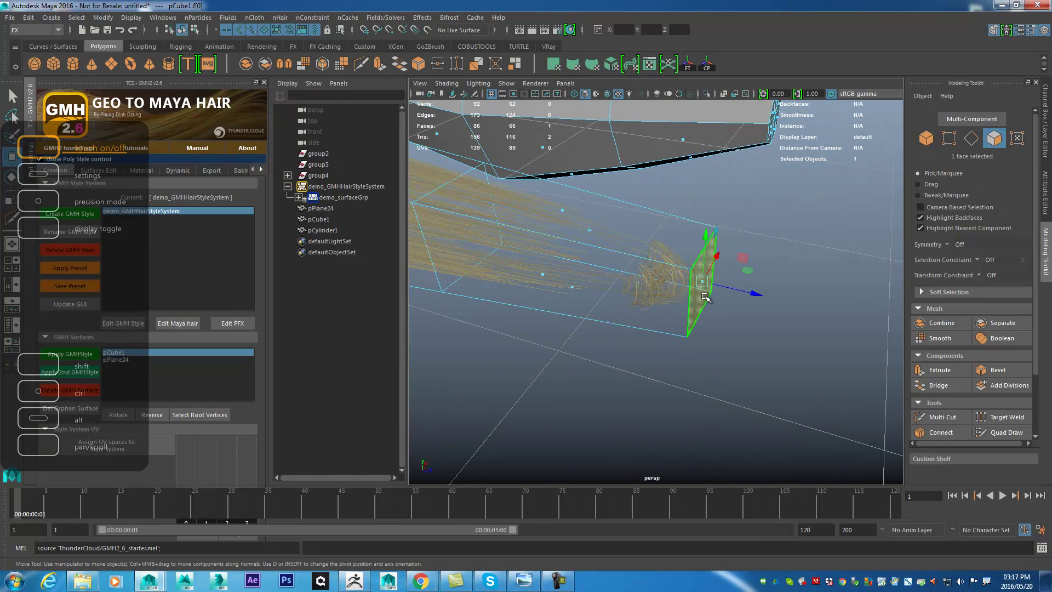
key("Delete")
right_click_drag(739, 314, 622, 298, "alt")
middle_click_drag(622, 298, 679, 321, "alt")
left_click_drag(746, 286, 613, 394, "alt")
left_click(618, 388)
key("Delete")
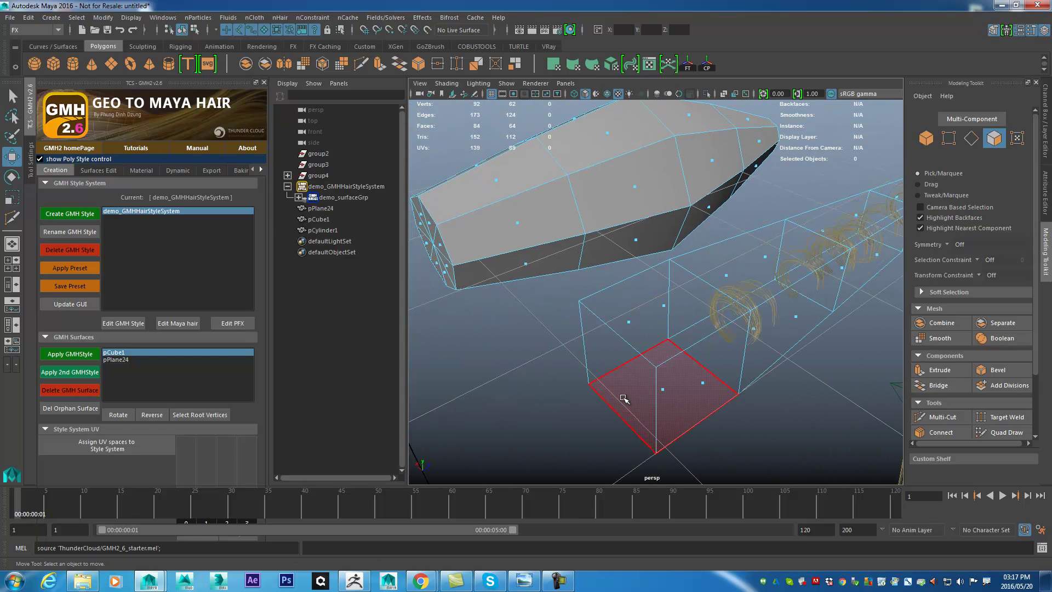
key("F8")
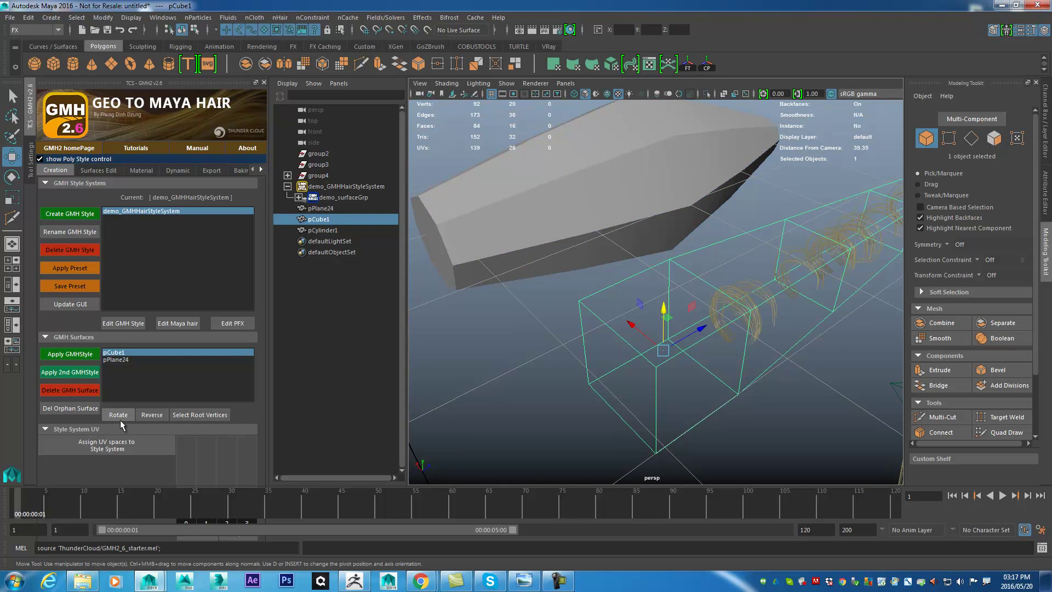
Step: Rotate the hair direction on the open-ended block until the strands run from one end to the other
left_click(119, 416)
left_click(120, 416)
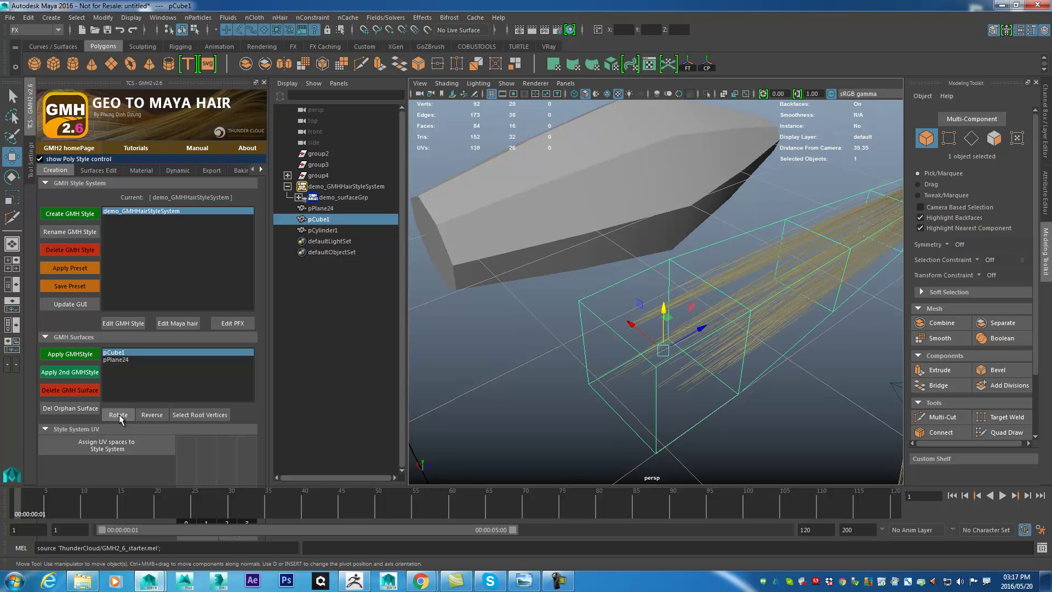
left_click(119, 414)
left_click(119, 415)
left_click_drag(653, 339, 679, 337, "alt")
left_click_drag(634, 311, 716, 368, "alt")
Step: Extrude the four border edges at the block's far end and move them to lengthen the hair and bend its tip downward
left_click_drag(691, 320, 774, 291, "alt")
right_click_drag(774, 230, 773, 202)
left_click_drag(761, 261, 832, 382)
left_click_drag(689, 224, 755, 333, "ctrl")
key("ctrl+e")
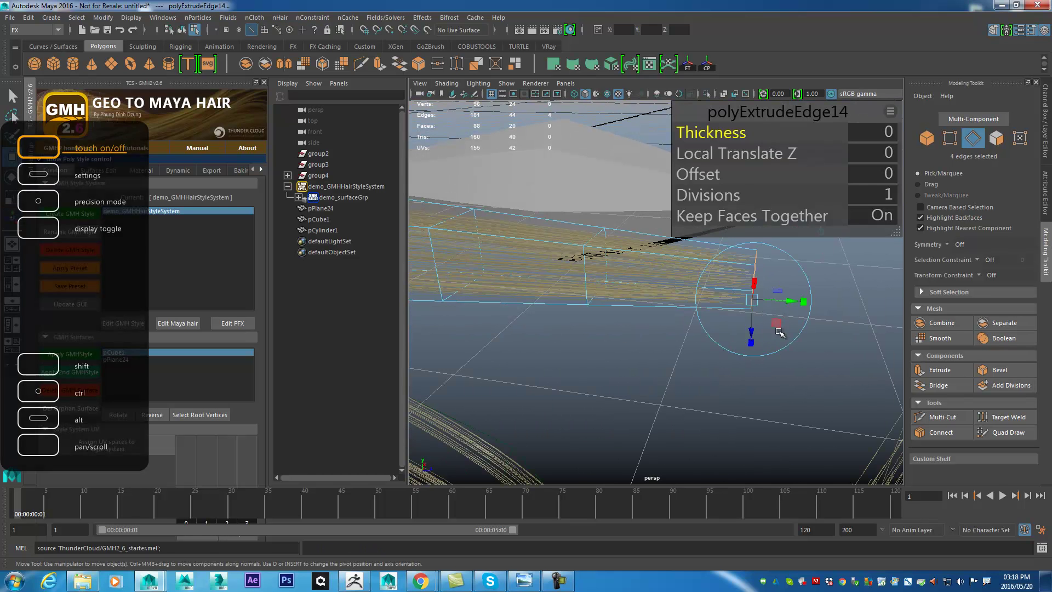
key("w")
left_click_drag(799, 274, 717, 241)
left_click_drag(721, 185, 604, 283, "alt")
Step: Scale the block's middle cross edge loops outward to widen the hair there, and return to object mode
left_click(638, 230)
left_click(647, 231, "shift")
key("r")
double_click(725, 241)
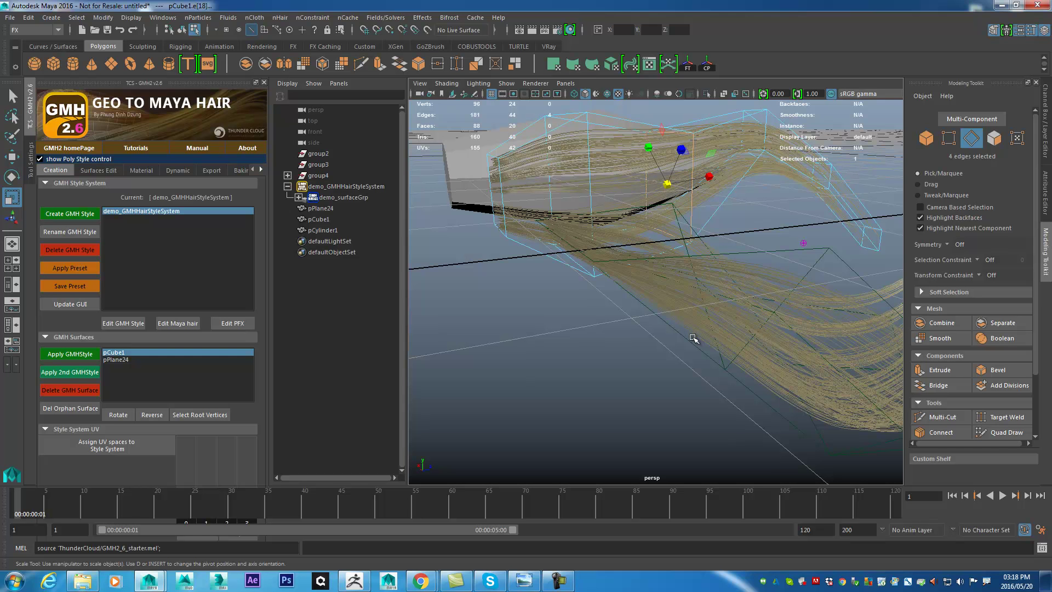
left_click_drag(741, 298, 618, 203, "alt")
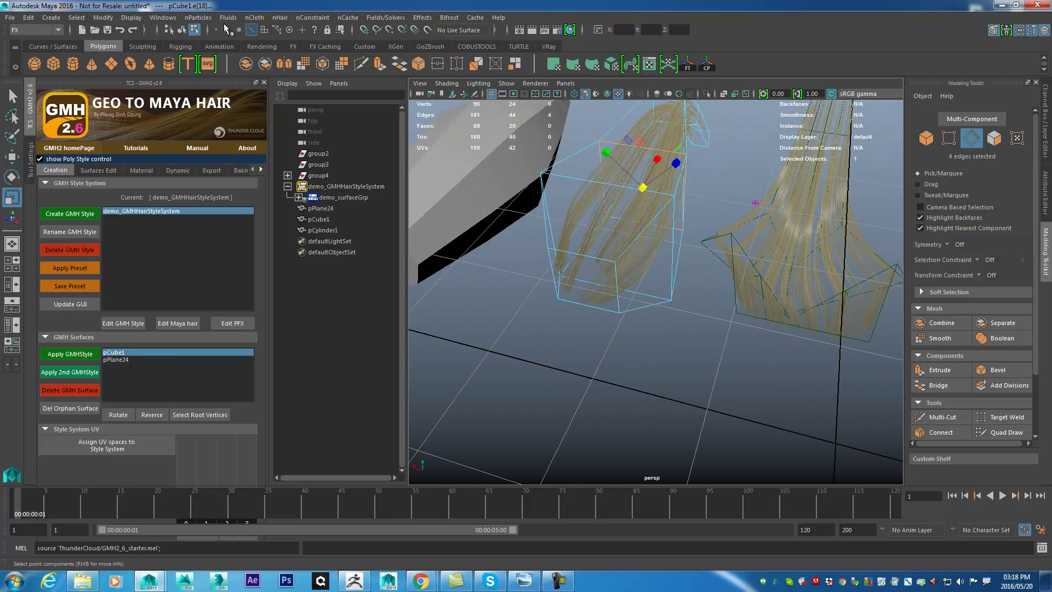
left_click_drag(633, 184, 657, 214, "alt")
key("F8")
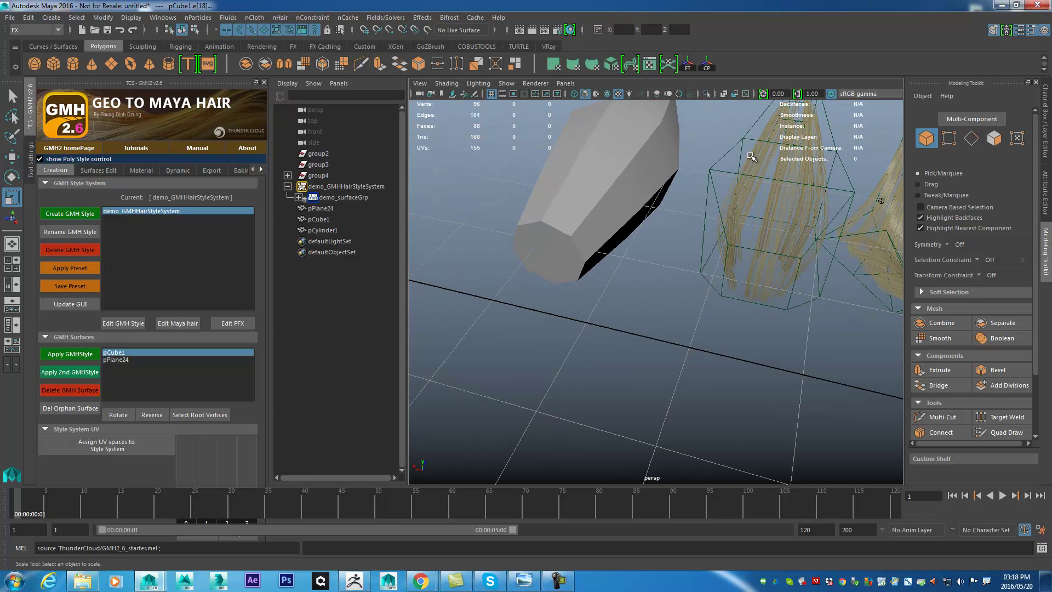
Step: Apply the demo_GMHHairStyleSystem hair style to the cylinder pCylinder1
left_click(607, 179)
middle_click_drag(615, 235, 680, 274, "alt")
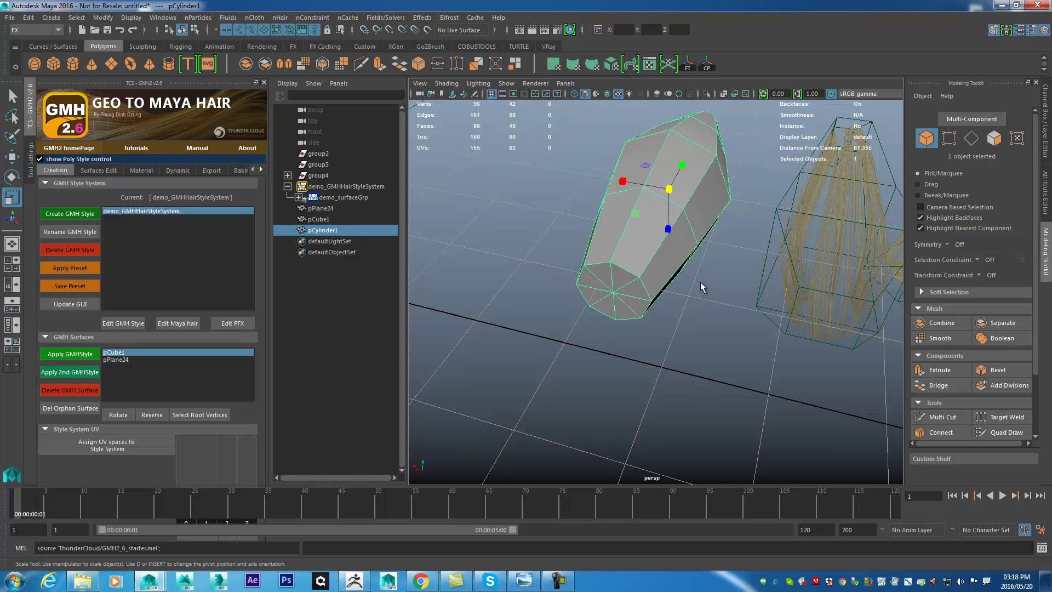
left_click_drag(695, 292, 619, 323, "alt")
right_click_drag(619, 323, 646, 306, "alt")
left_click_drag(646, 307, 708, 245, "alt")
Step: Delete the end-cap faces at both ends of the cylinder pCylinder1
right_click_drag(709, 245, 750, 238)
left_click_drag(749, 238, 665, 345)
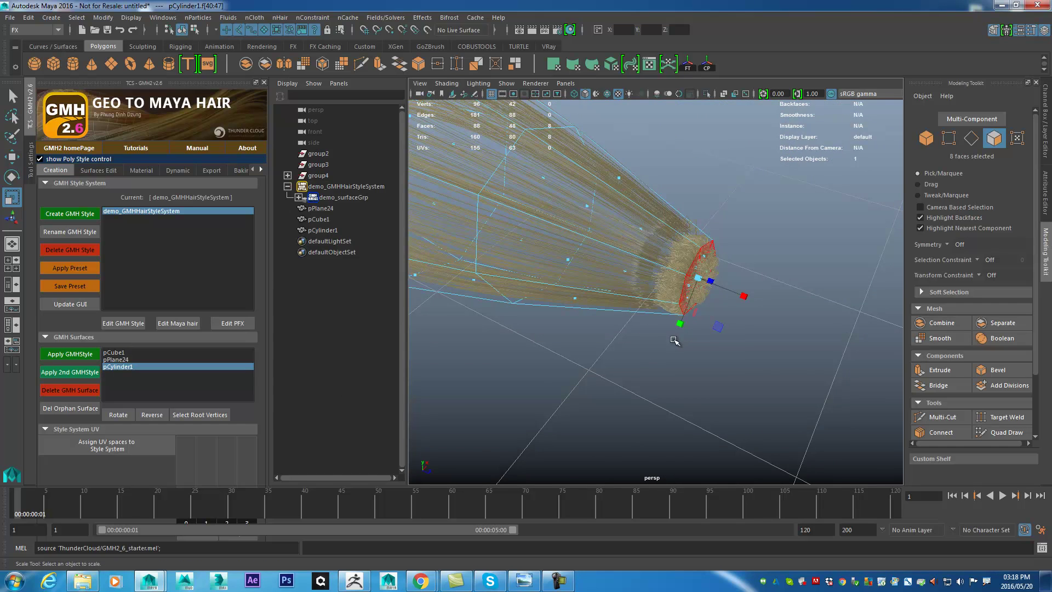
key("Delete")
right_click_drag(668, 337, 599, 251, "alt")
left_click_drag(599, 252, 661, 263, "alt")
left_click_drag(591, 196, 705, 333)
key("Delete")
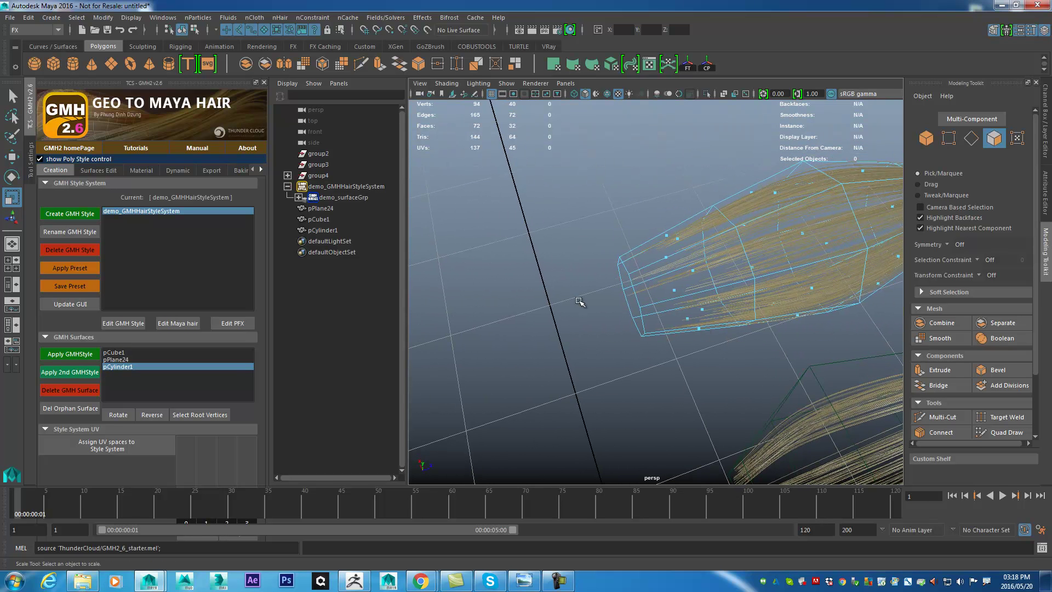
Step: Return the cylinder pCylinder1 to object mode and rotate its GMH hair direction twice
right_click_drag(712, 301, 777, 237)
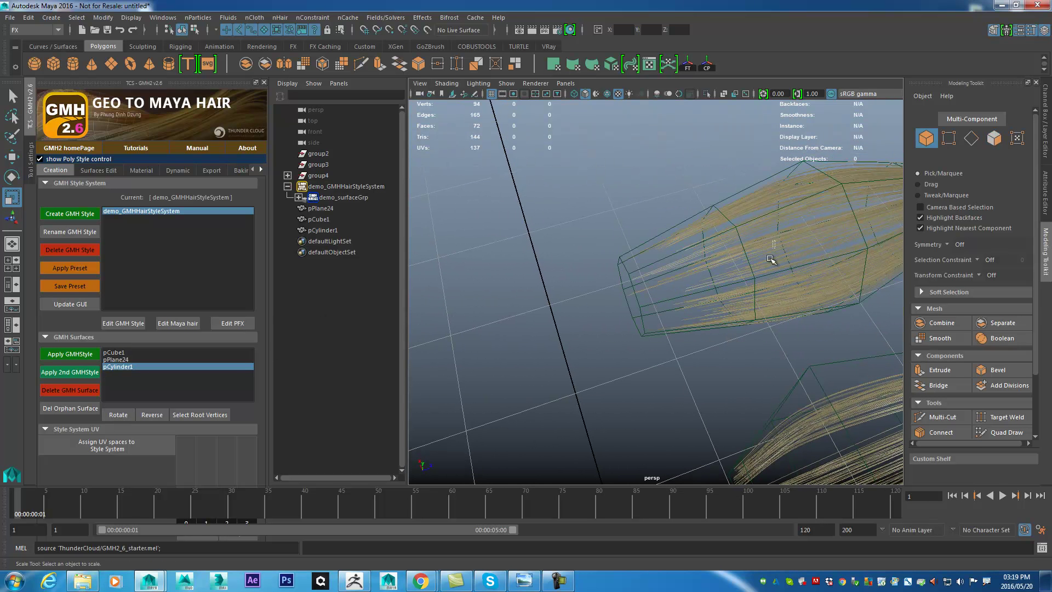
left_click(778, 237)
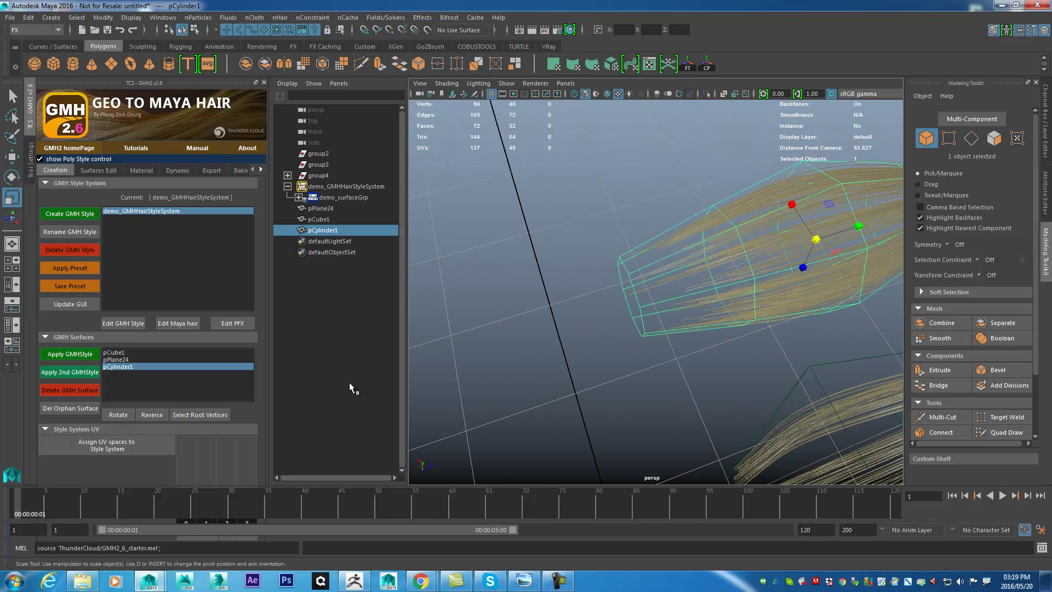
left_click(114, 415)
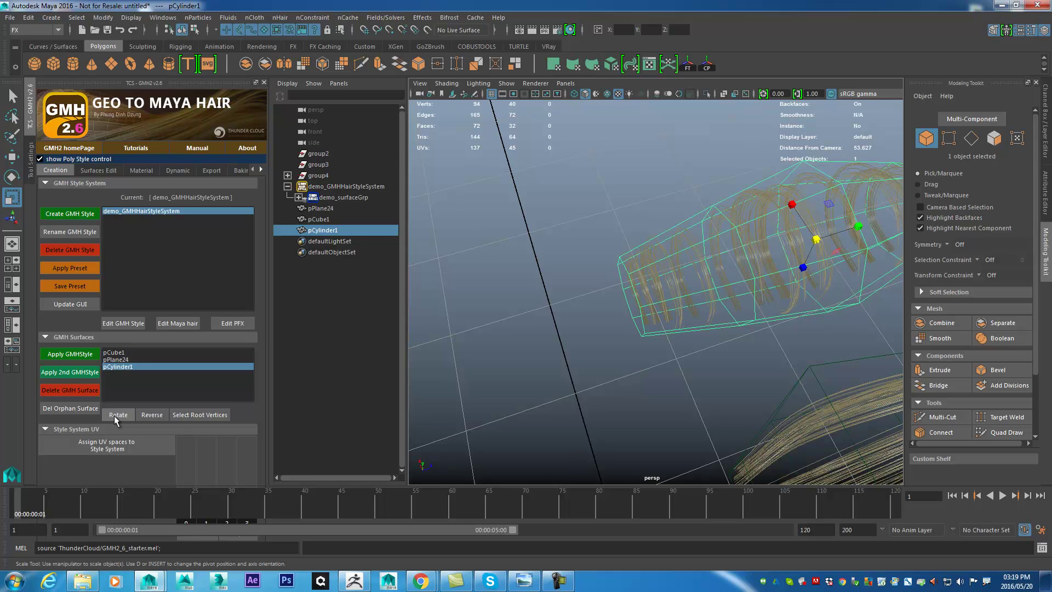
left_click(114, 415)
left_click_drag(712, 302, 701, 262, "alt")
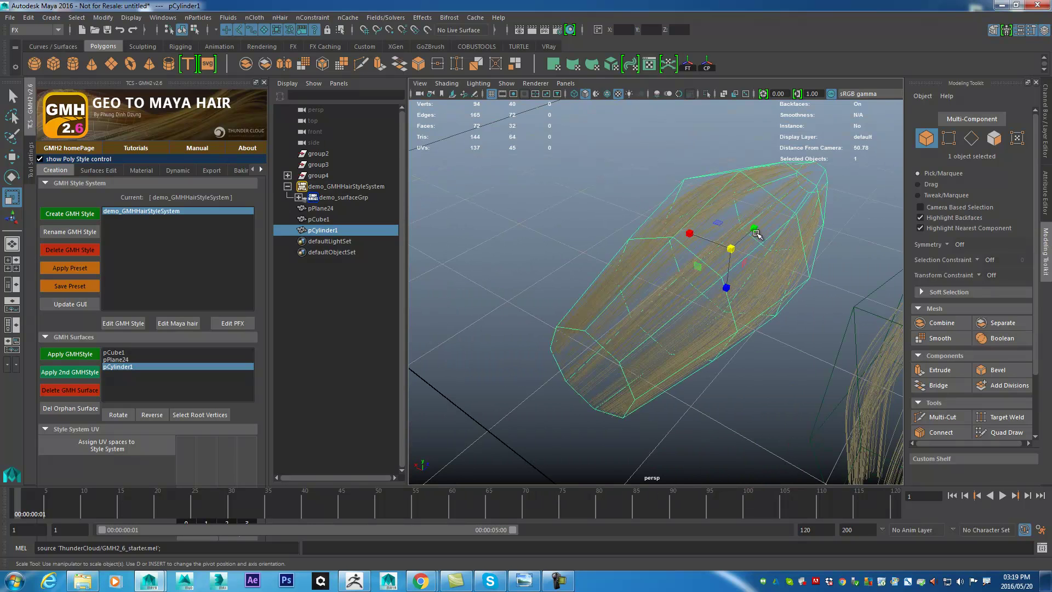
middle_click_drag(803, 359, 613, 256, "alt")
middle_click_drag(658, 198, 767, 208, "alt")
Step: Scale down the thickness of the block pCube1 to flatten its hair
left_click(784, 214)
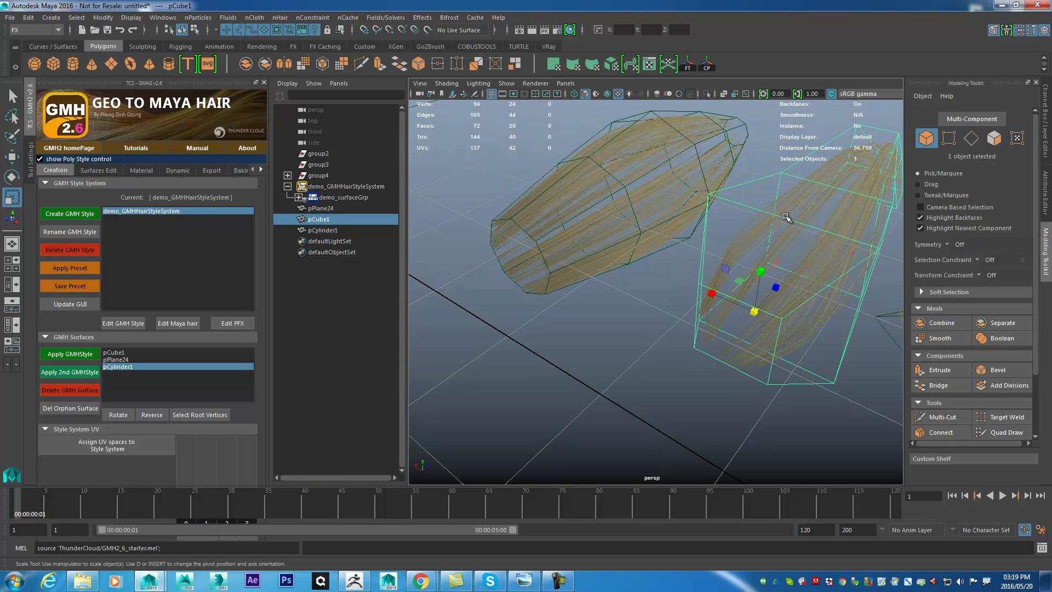
left_click_drag(760, 272, 665, 315)
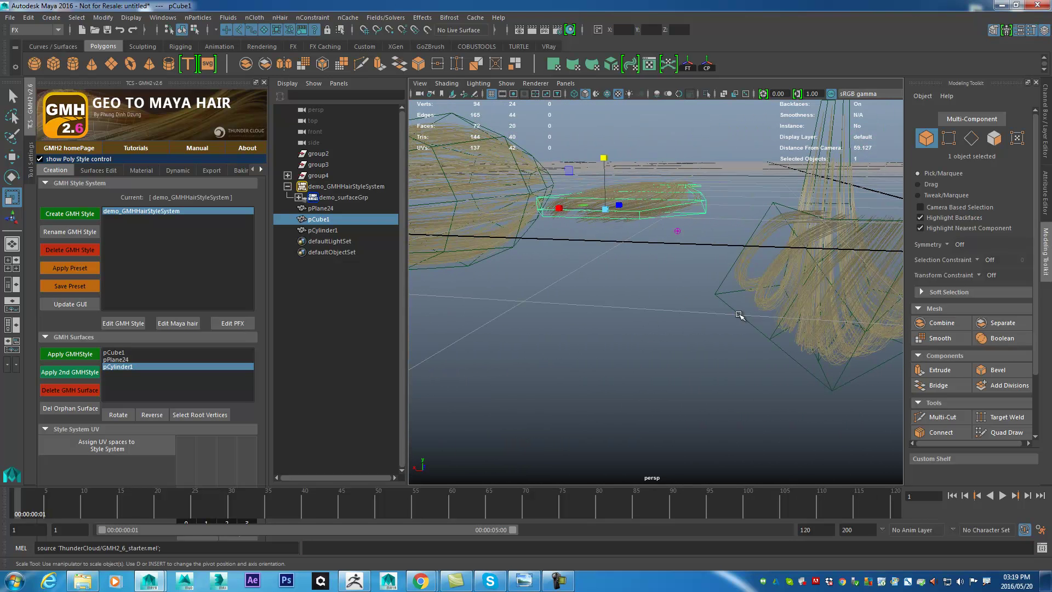
left_click_drag(855, 294, 762, 295, "alt")
left_click_drag(700, 234, 685, 267)
Step: Reshape the flattened block pCube1 by scaling its cross edge loops, and return to object mode
right_click_drag(714, 230, 714, 200)
double_click(728, 269)
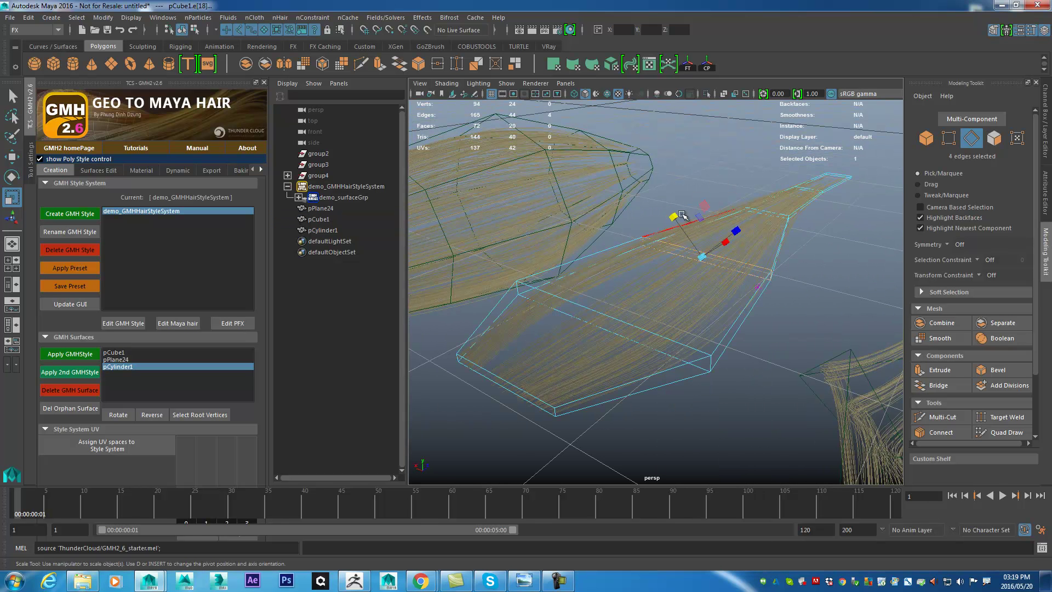
key("r")
left_click_drag(706, 242, 701, 54)
left_click_drag(805, 253, 735, 260, "alt")
left_click_drag(751, 217, 763, 167)
left_click_drag(751, 218, 564, 314, "alt")
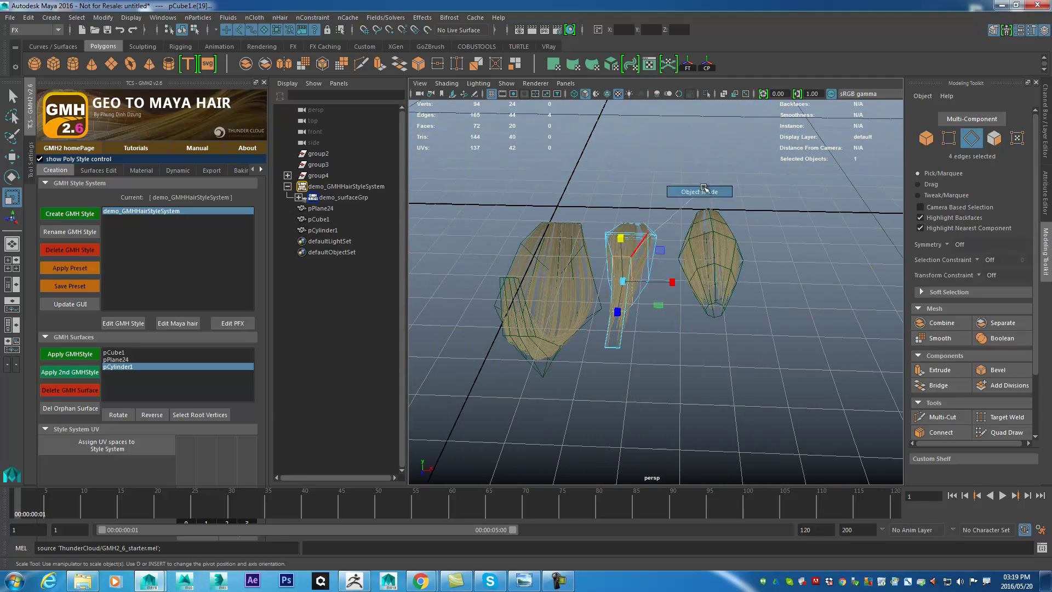
key("F8")
left_click_drag(656, 232, 685, 342, "alt")
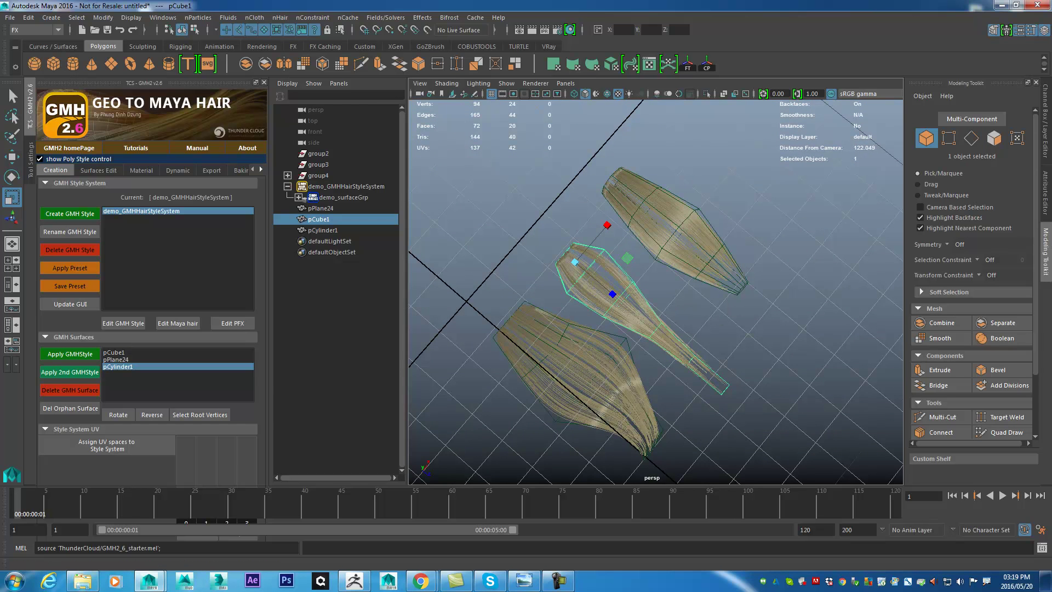
key("f")
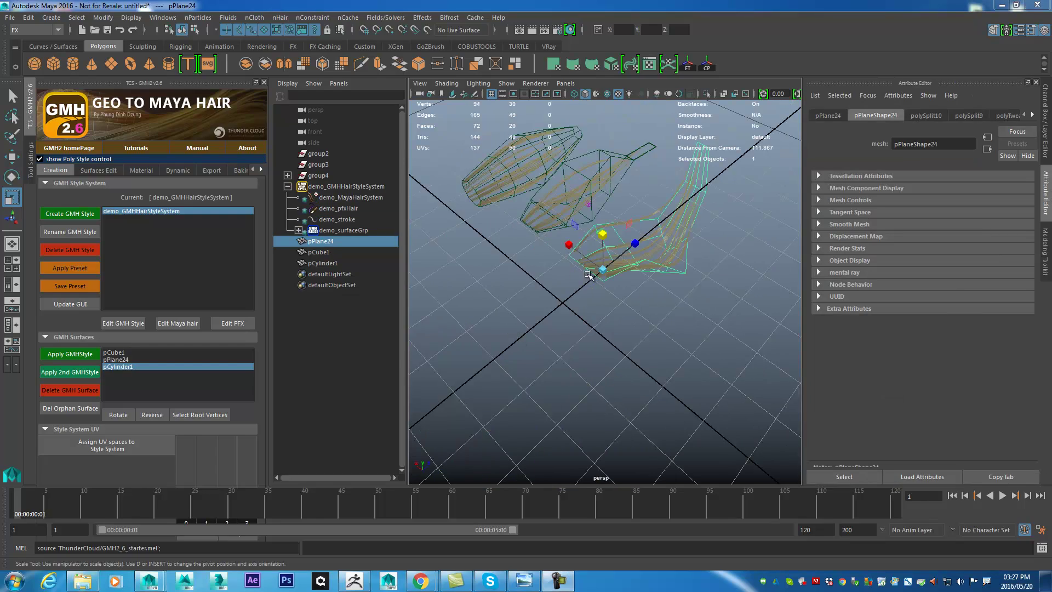
Step: Examine the hair clumps on the polygon strip pPlane24 up close, from the root edge along the strip
left_click_drag(591, 276, 526, 287, "alt")
right_click_drag(526, 288, 618, 265, "alt")
left_click_drag(617, 265, 509, 290, "alt")
right_click_drag(510, 291, 552, 300, "alt")
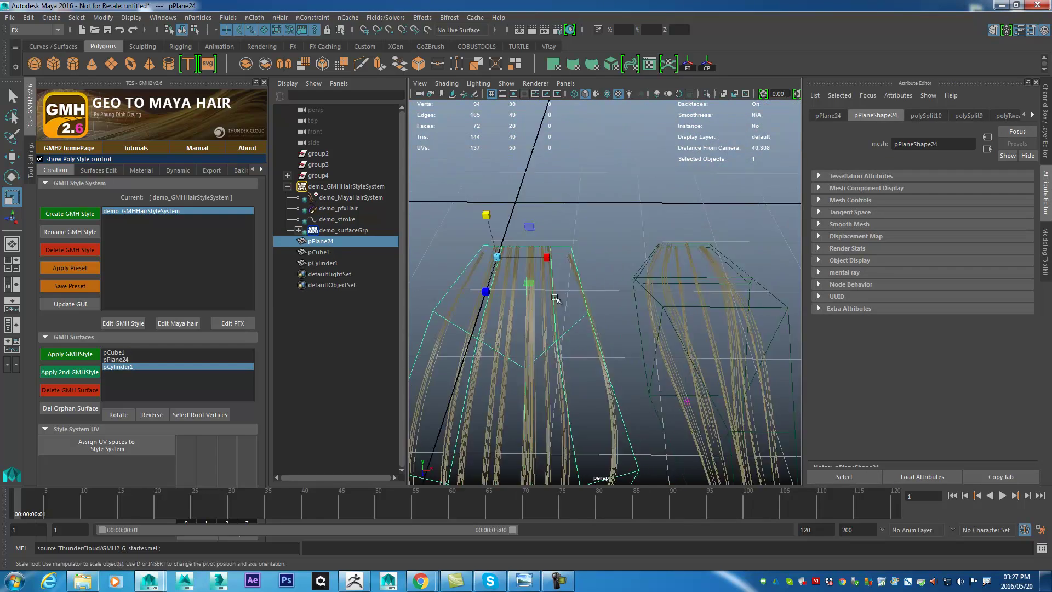
left_click_drag(553, 301, 628, 244, "alt")
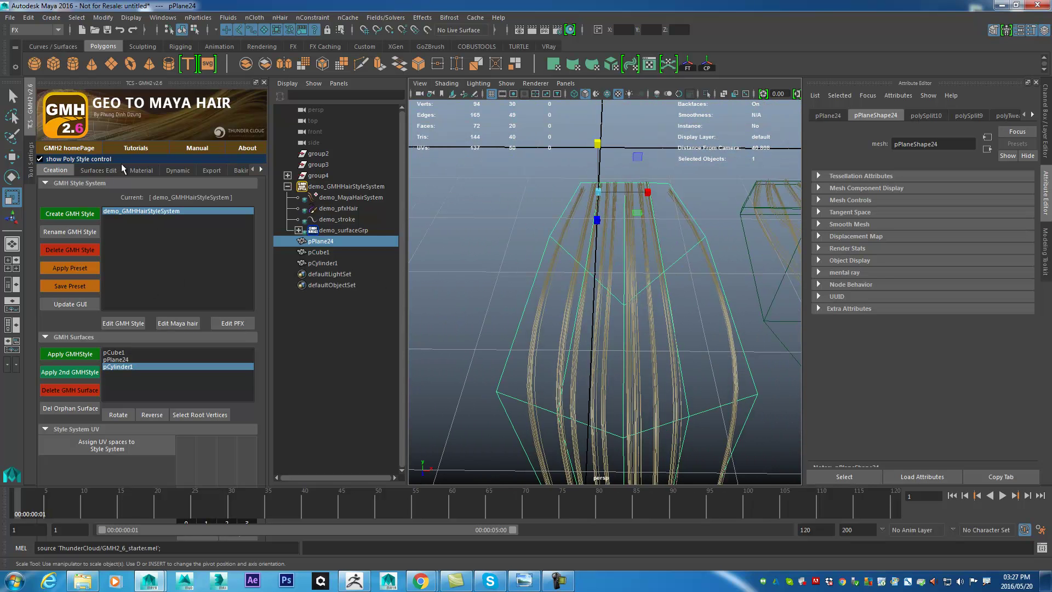
left_click(559, 312)
left_click_drag(632, 397, 617, 312, "alt")
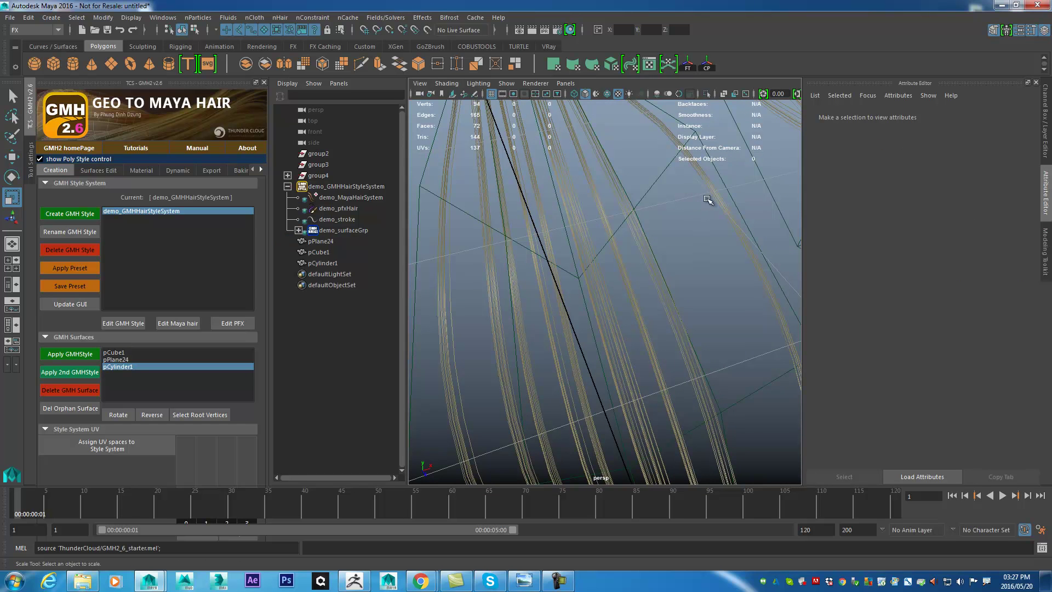
left_click_drag(681, 281, 637, 248, "alt")
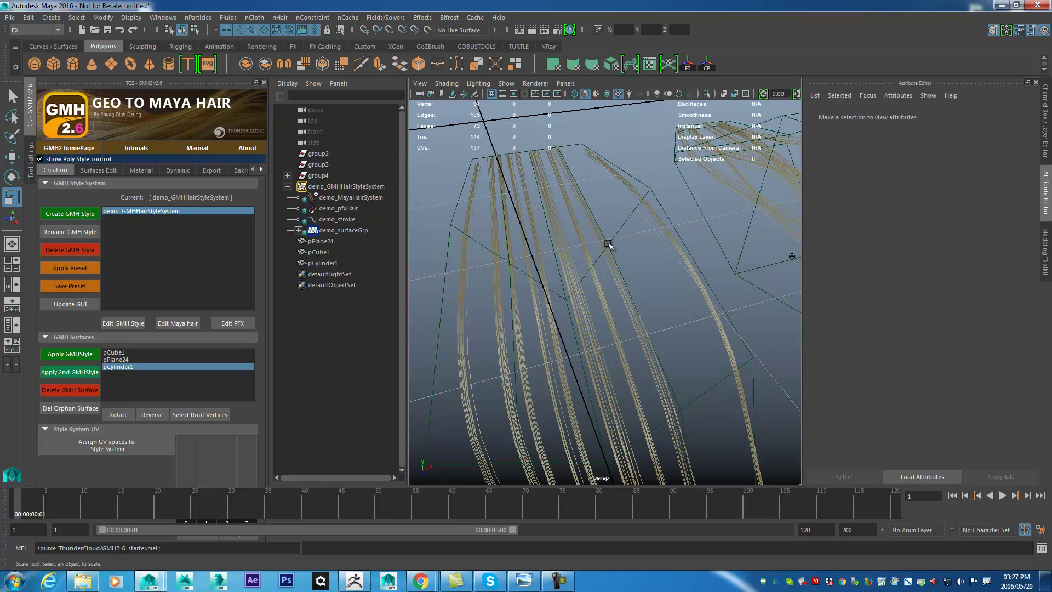
left_click(649, 191)
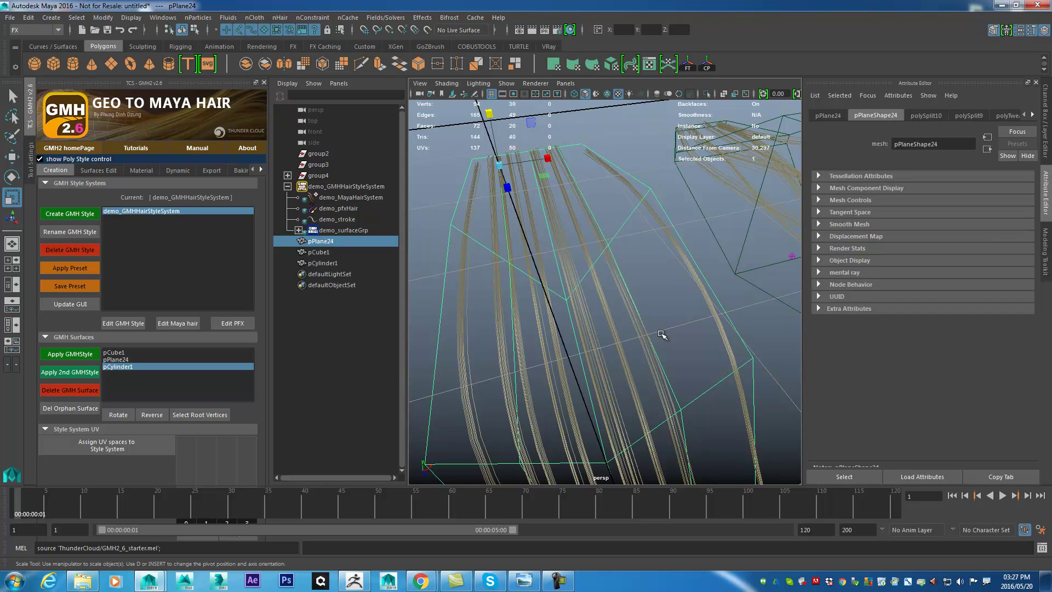
left_click(595, 243)
right_click_drag(642, 303, 555, 292, "alt")
left_click_drag(684, 326, 589, 190, "alt")
left_click_drag(538, 270, 600, 288, "alt")
middle_click_drag(595, 340, 618, 332, "alt")
left_click_drag(618, 332, 553, 313, "alt")
middle_click_drag(552, 312, 623, 366, "alt")
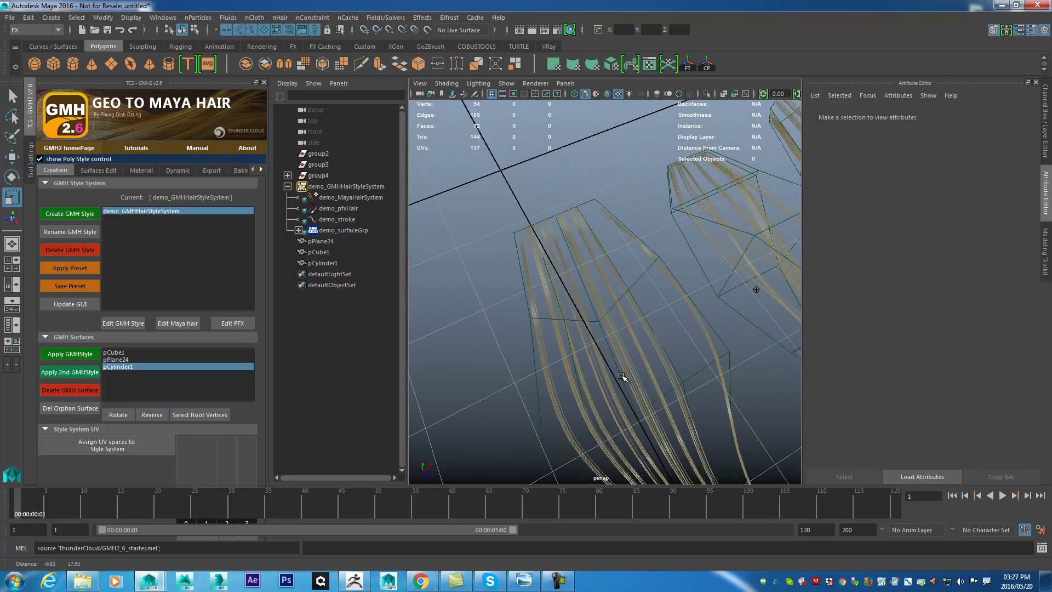
right_click_drag(623, 367, 608, 222, "alt")
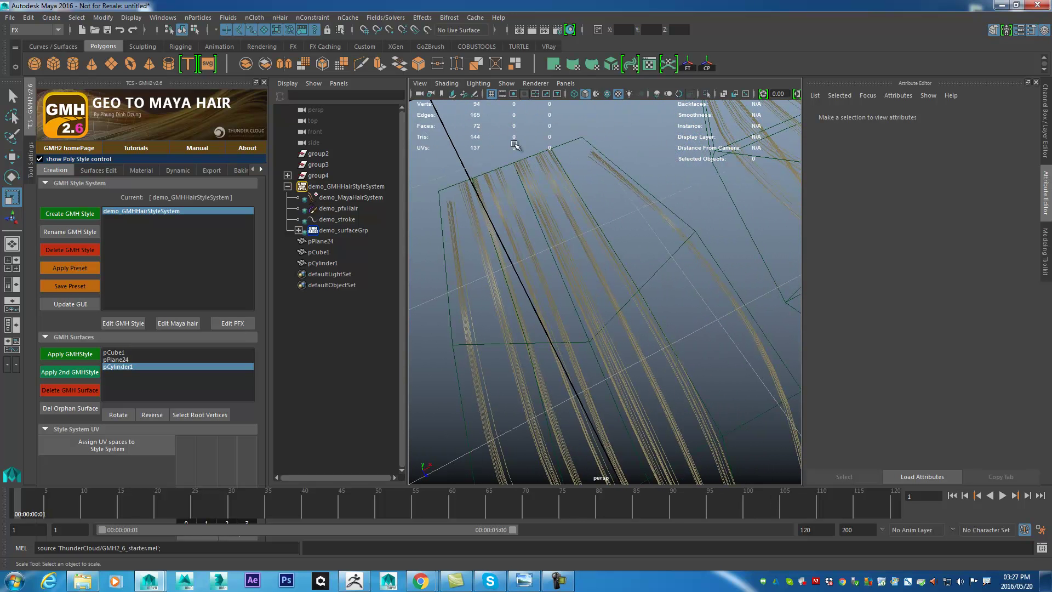
left_click(545, 230)
left_click(554, 219)
left_click_drag(526, 167, 554, 209)
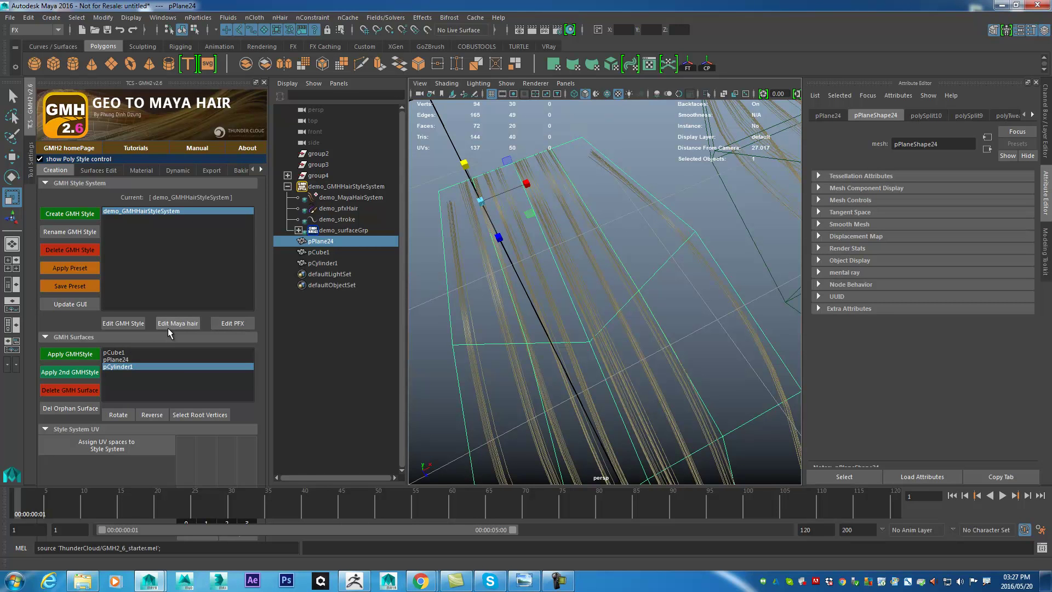
Step: Open demo_GMHHairStyleSystem's attributes for editing and move the middle Hair Width Scale point to position 0.435 and value 1.000
left_click(135, 322)
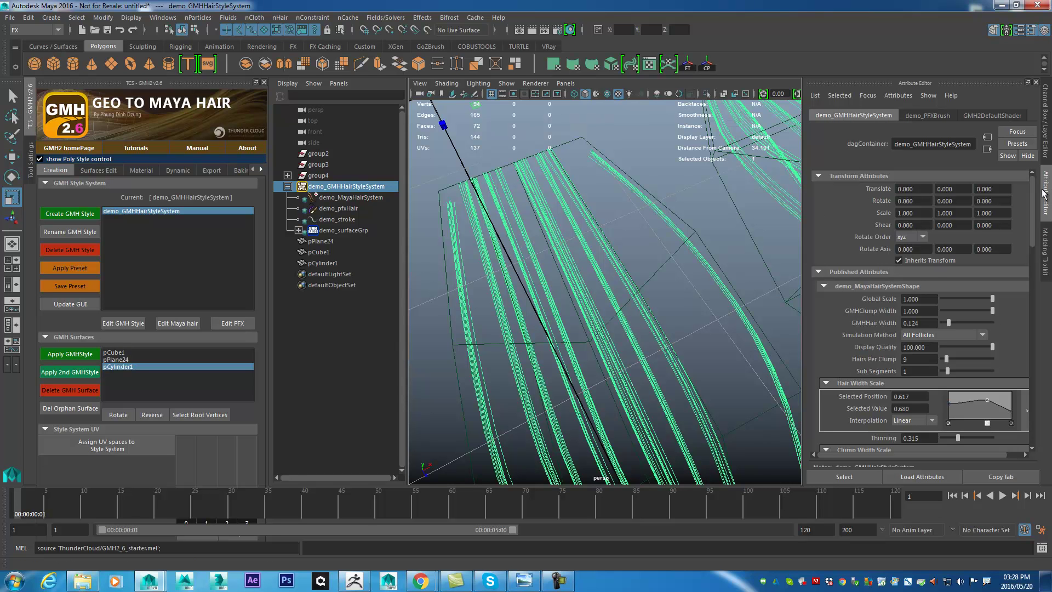
mouse_move(1031, 191)
left_mouse_down()
mouse_move(1033, 242)
mouse_move(1034, 191)
left_mouse_up()
scroll(1036, 218, "down", 1)
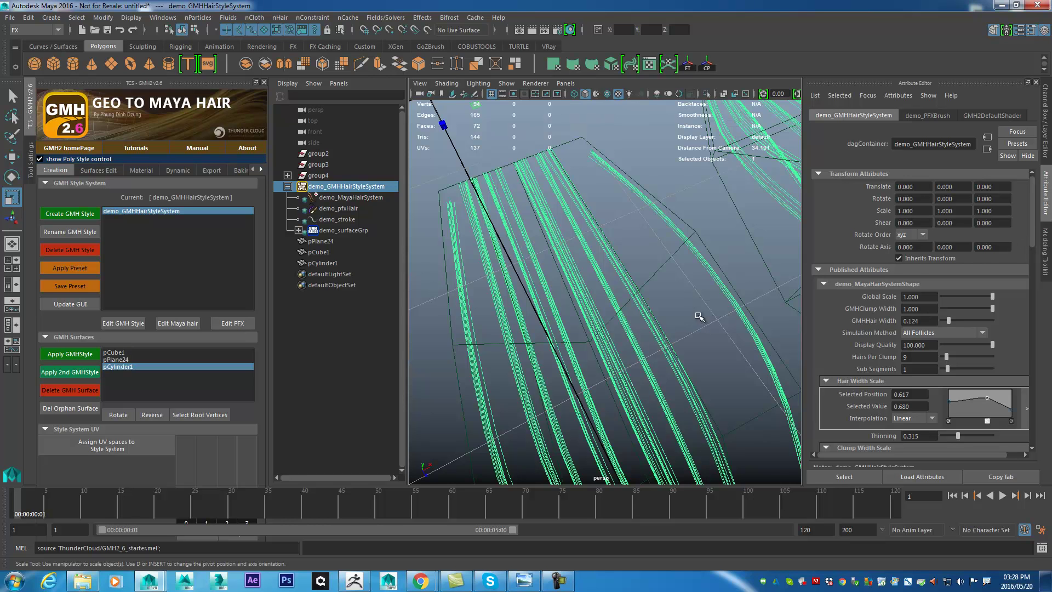
left_click_drag(638, 320, 732, 221, "alt")
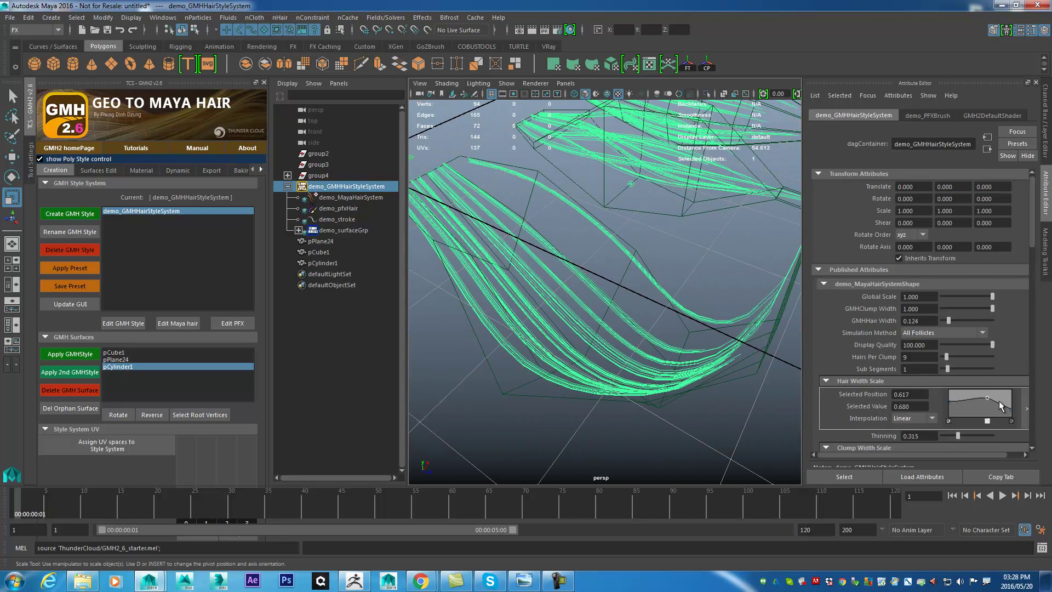
left_click_drag(988, 398, 976, 383)
middle_click_drag(608, 220, 632, 265, "alt")
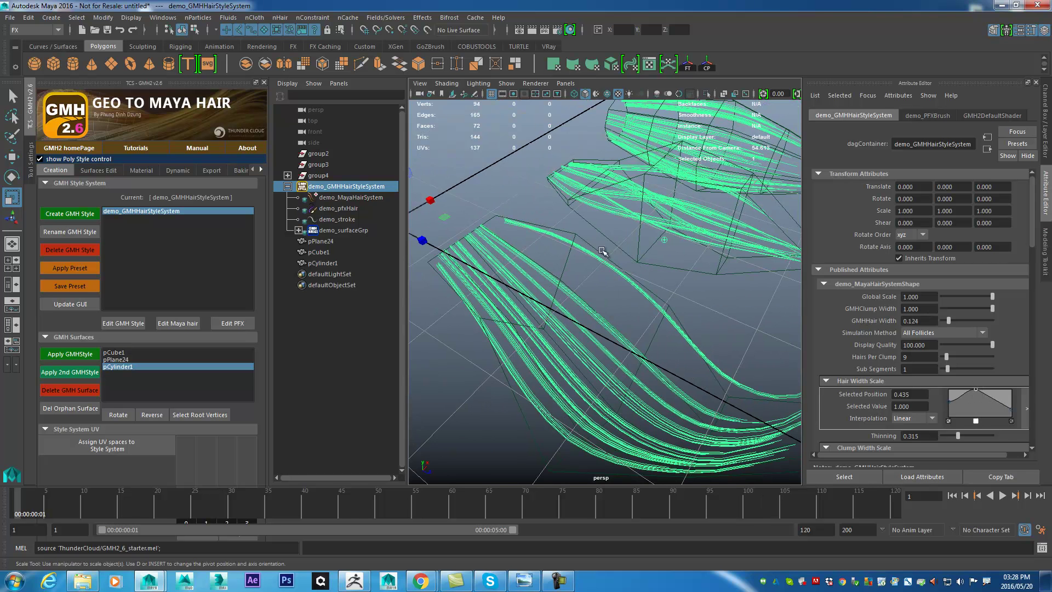
right_click_drag(636, 268, 658, 258, "alt")
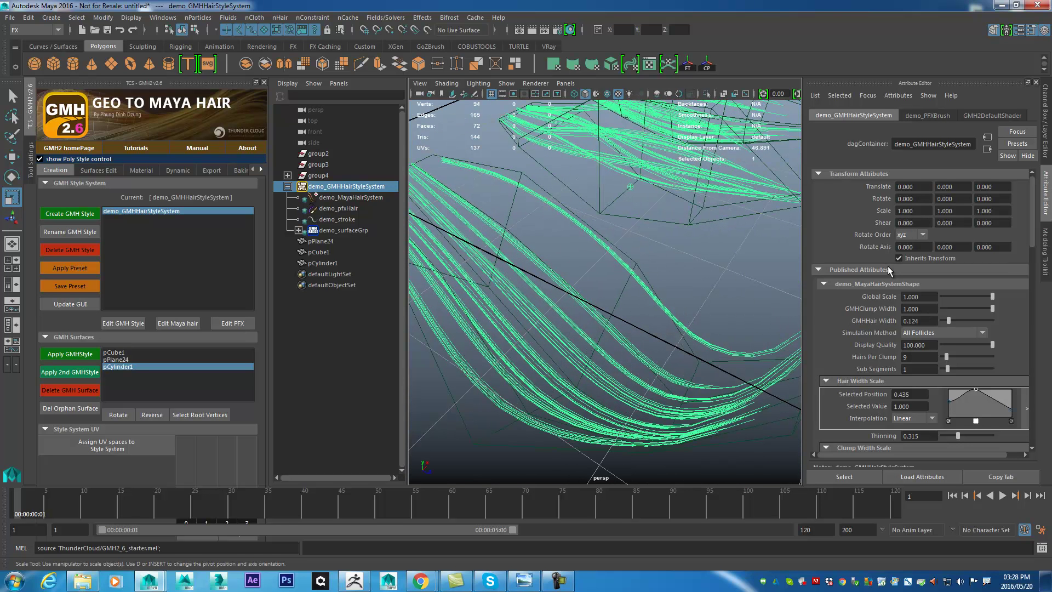
Step: Review the attributes of demo_MayaHairSystem, demo_pfxHair and demo_stroke, and reselect demo_GMHHairStyleSystem
scroll(890, 263, "up", 1)
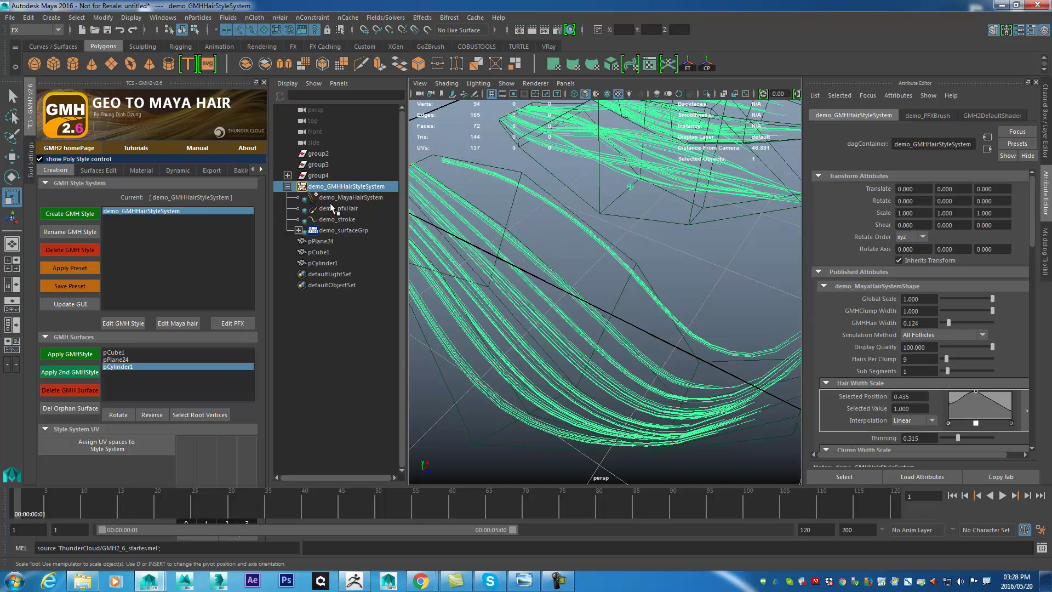
left_click(349, 196)
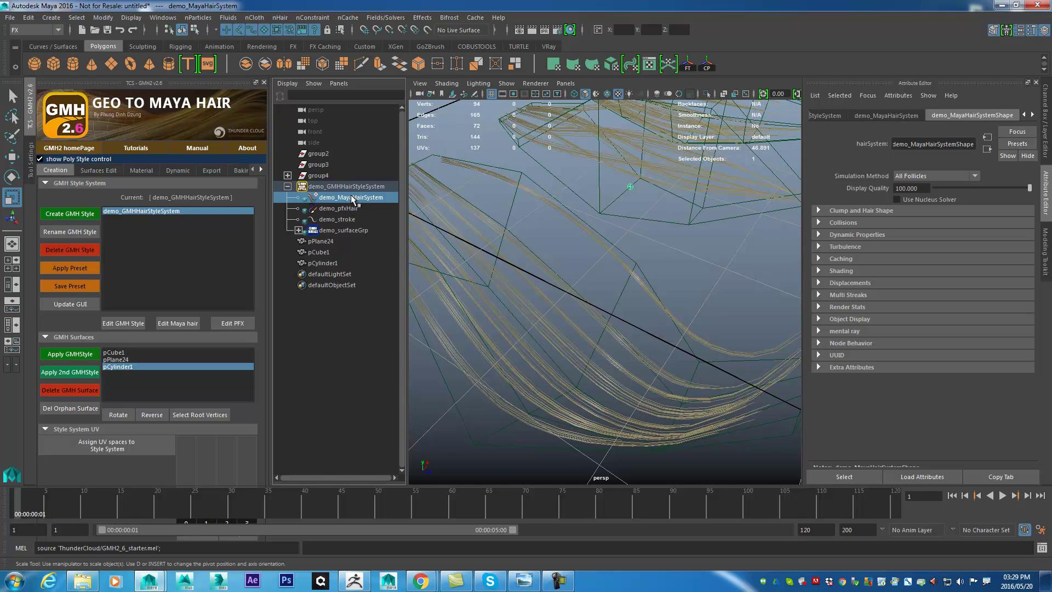
left_click(835, 223)
left_click(835, 224)
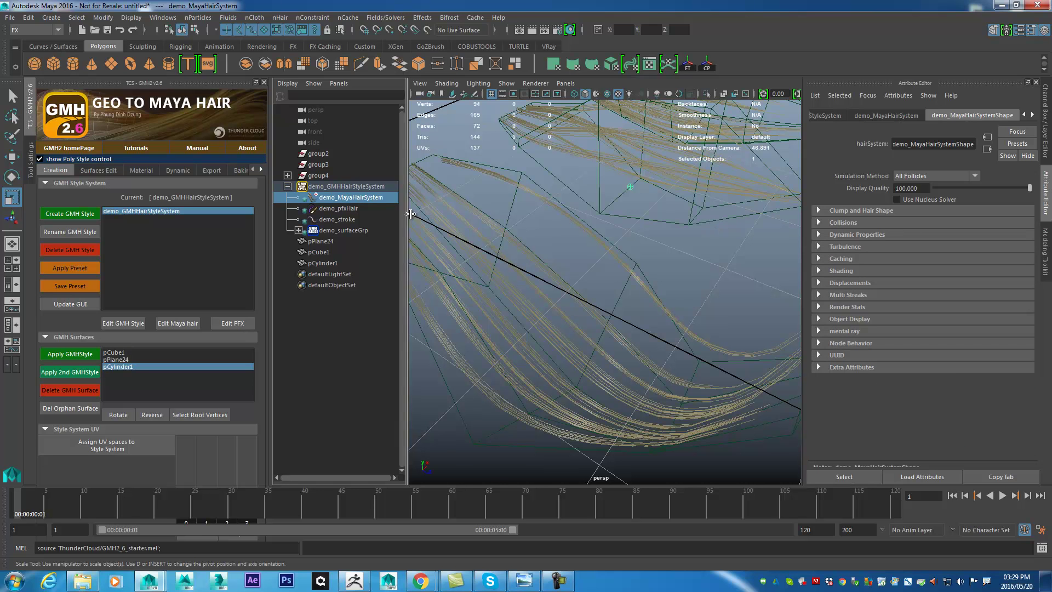
left_click(339, 208)
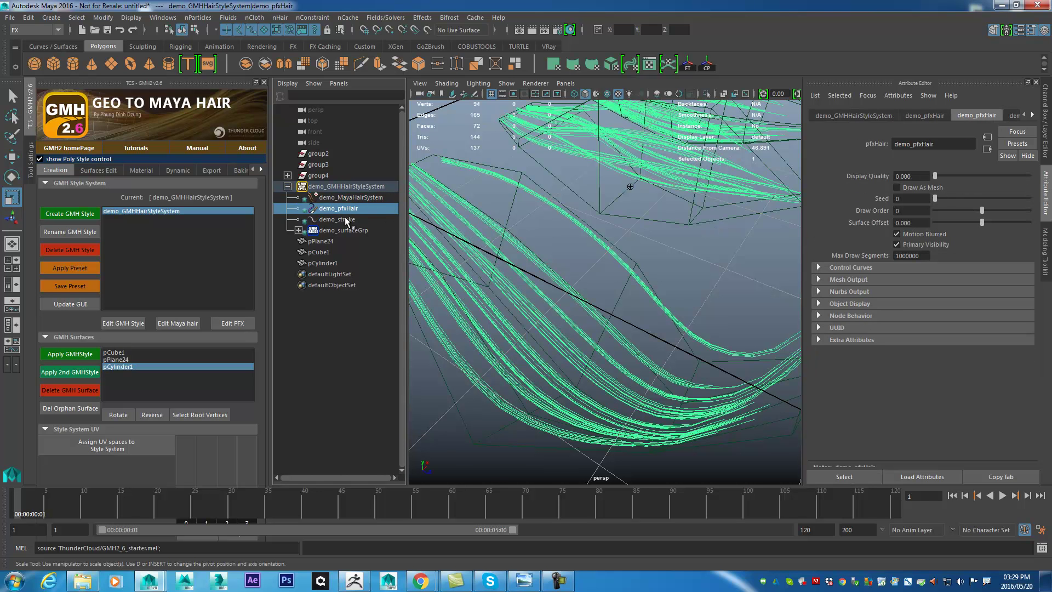
left_click(343, 218)
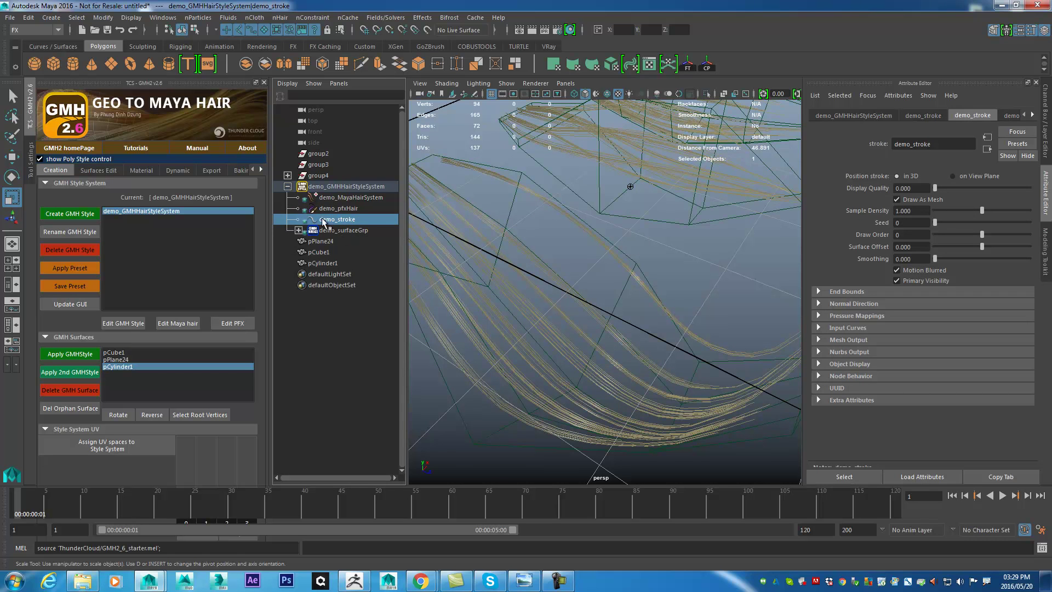
left_click(358, 186)
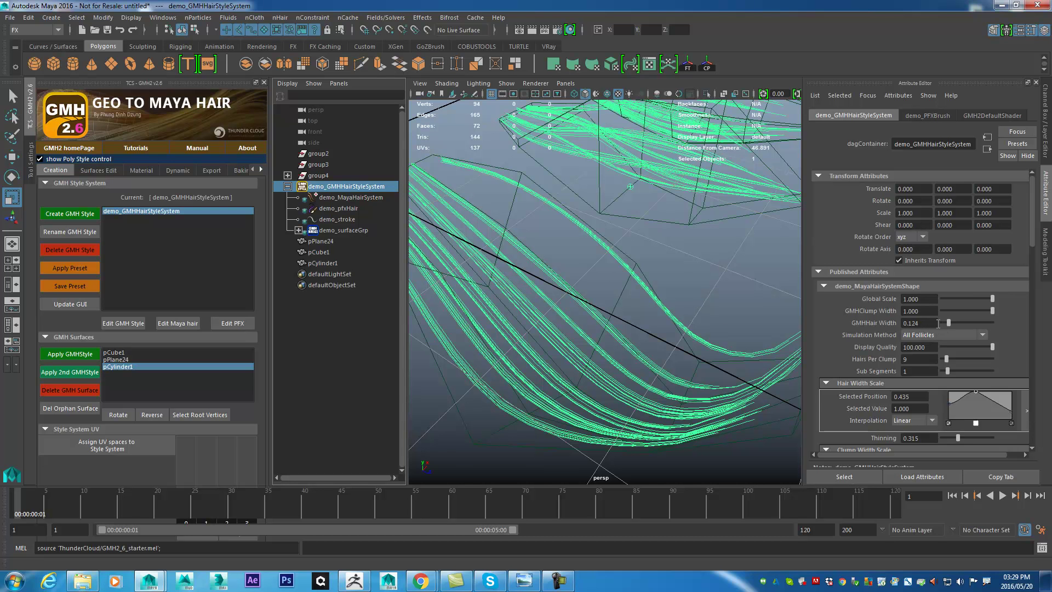
Step: Set the GMHClump Width of demo_GMHHairStyleSystem to 2
left_click_drag(985, 312, 1016, 315)
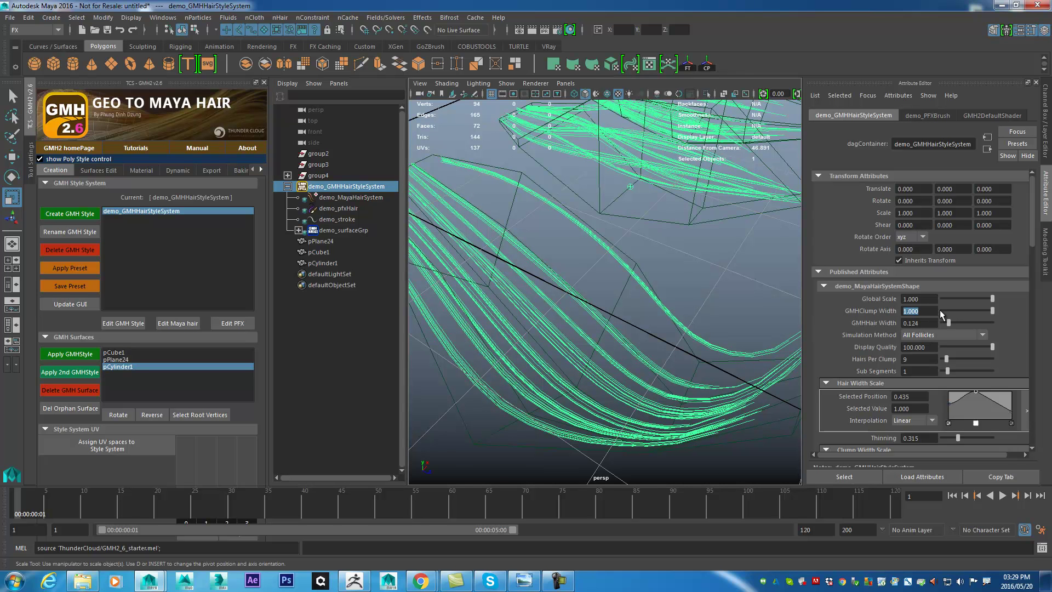
scroll(619, 351, "up", 3)
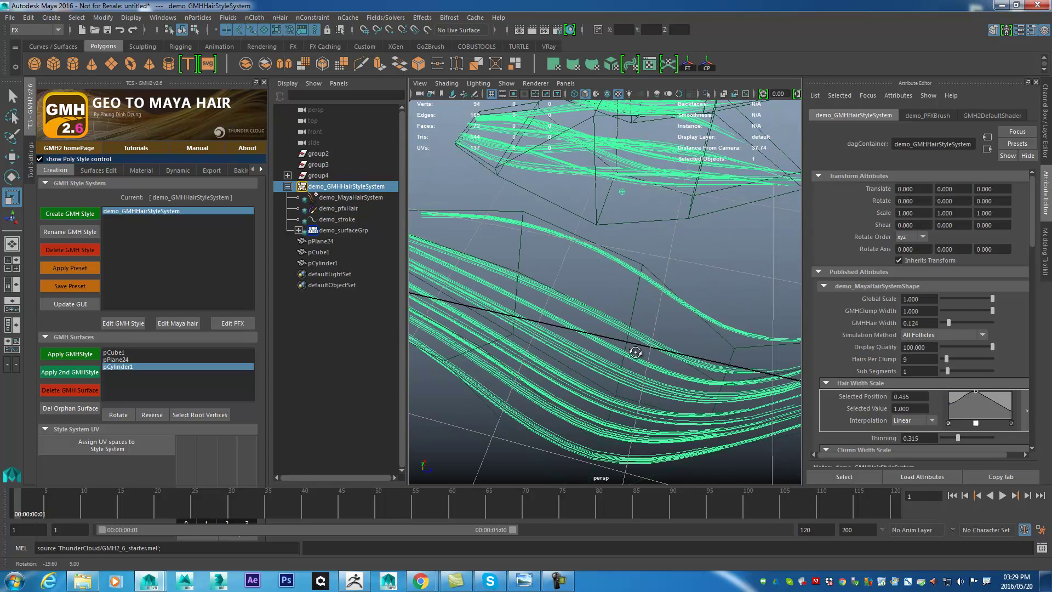
left_click(911, 311)
type("2")
key("Return")
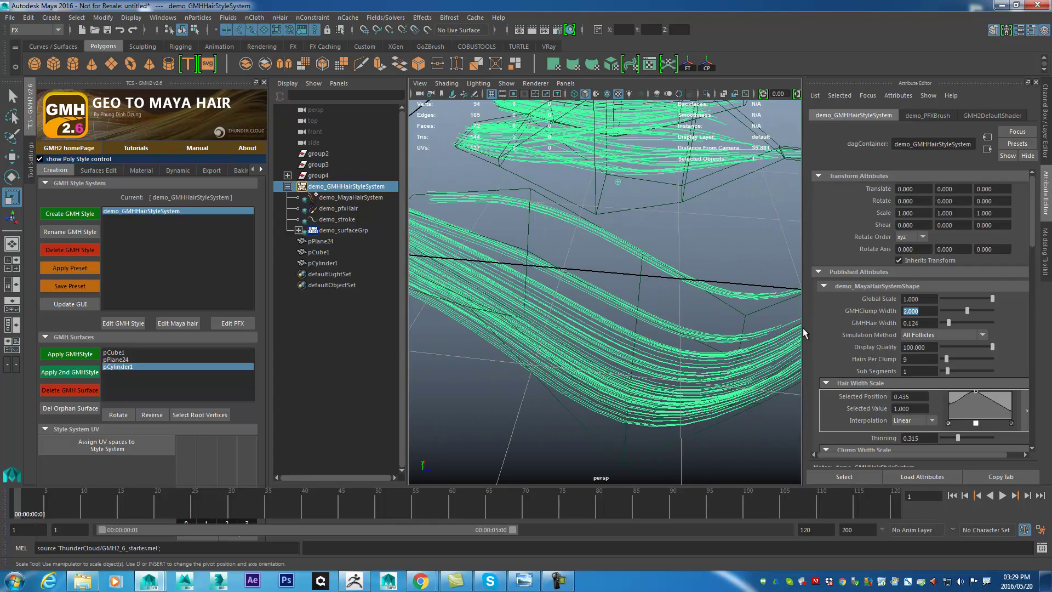
Step: Set the GMHClump Width of demo_GMHHairStyleSystem to 5 and view the hair on the strip and block
left_click_drag(527, 404, 564, 378, "alt")
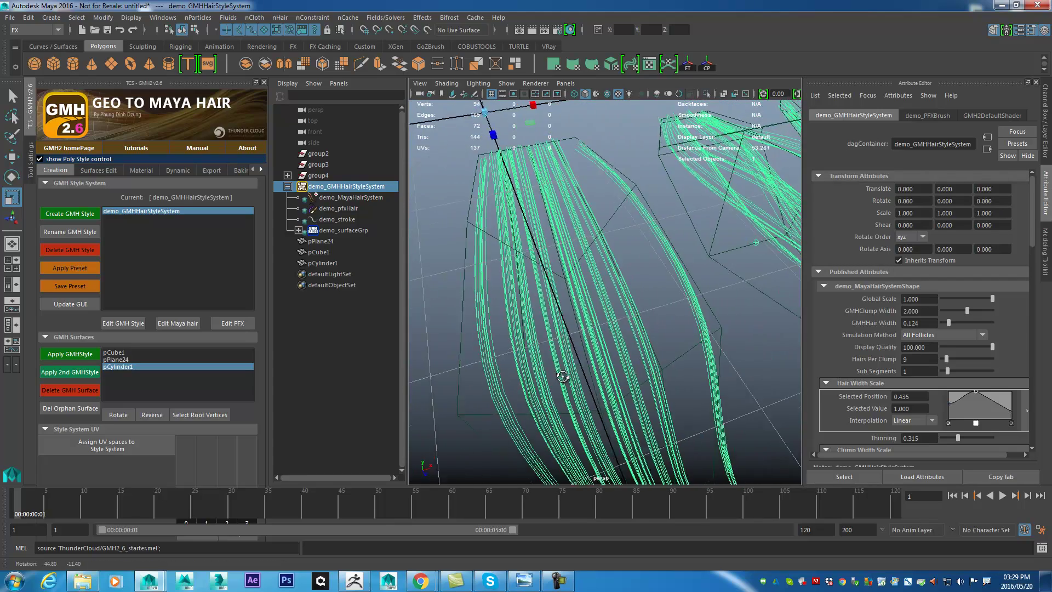
double_click(918, 311)
type("5")
key("Return")
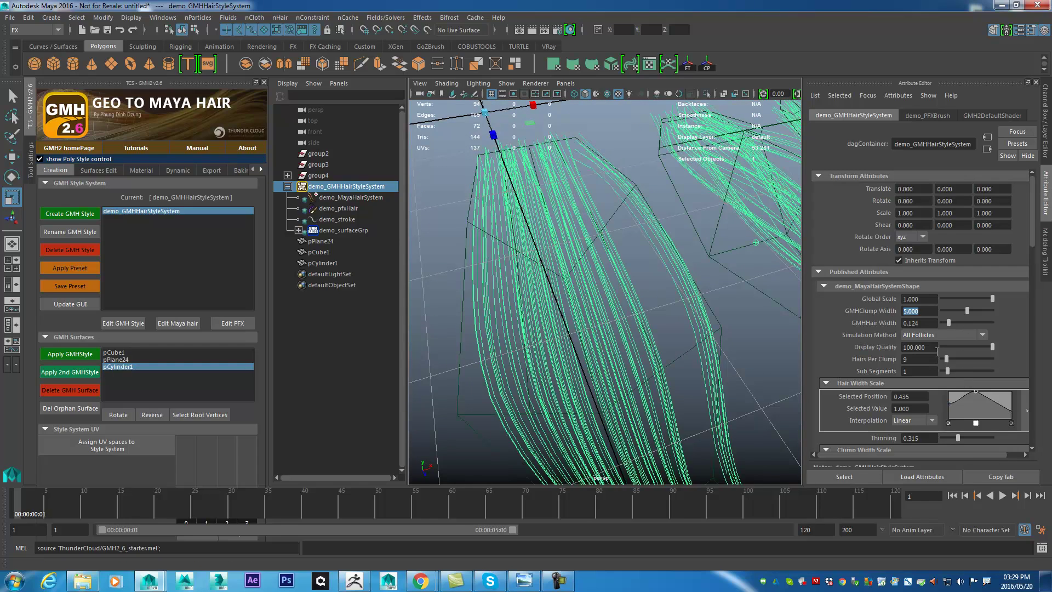
left_click_drag(718, 317, 584, 314, "alt")
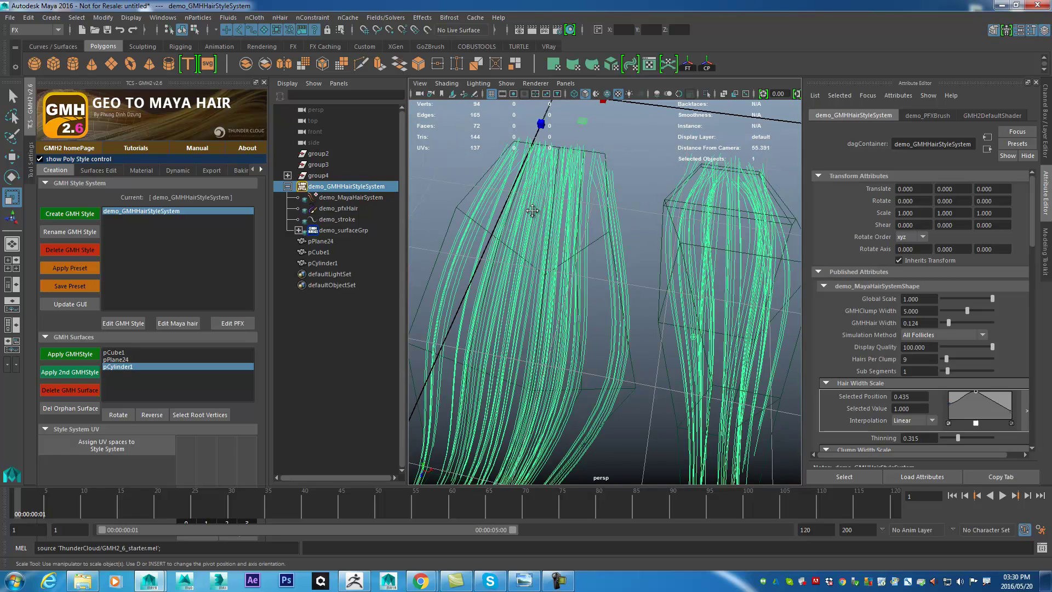
Step: Examine the generated hair on the strip, block and cylinder from several angles and distances
middle_click_drag(586, 246, 710, 220, "alt")
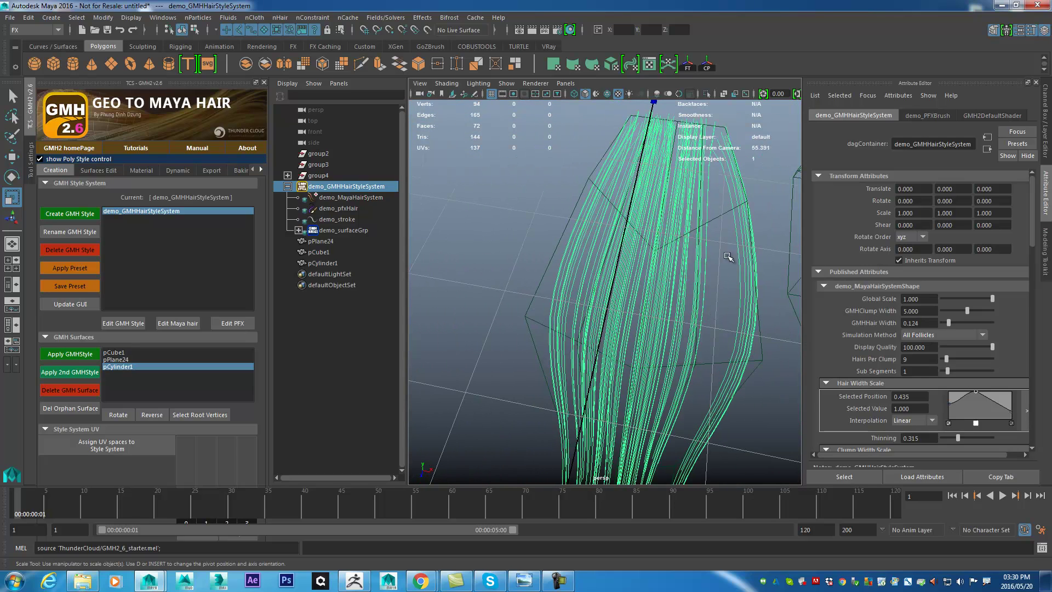
left_click_drag(720, 295, 655, 262, "alt")
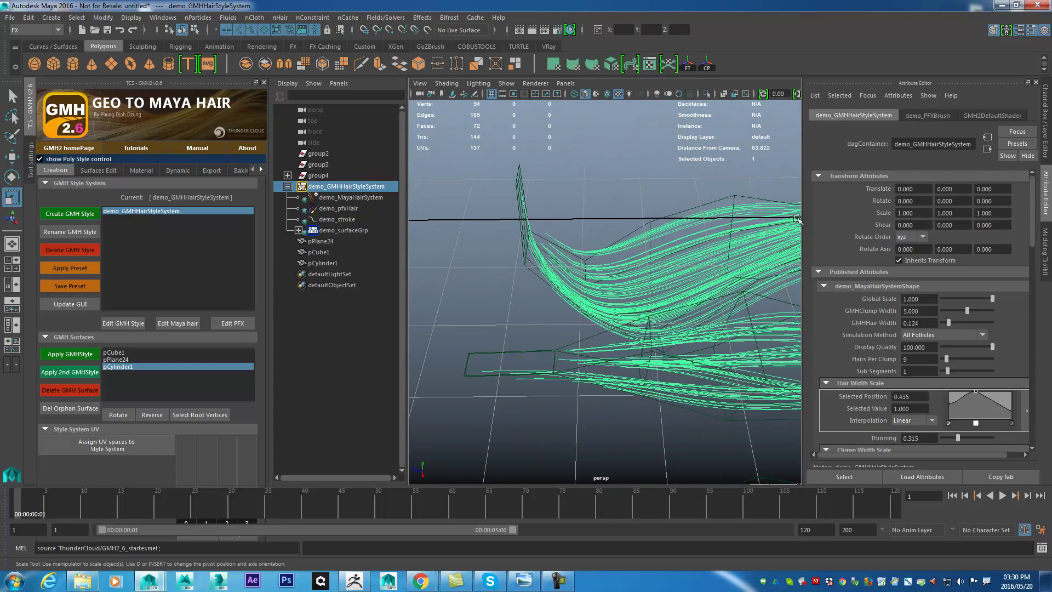
left_click_drag(587, 241, 528, 173, "alt")
left_click_drag(633, 248, 540, 270, "alt")
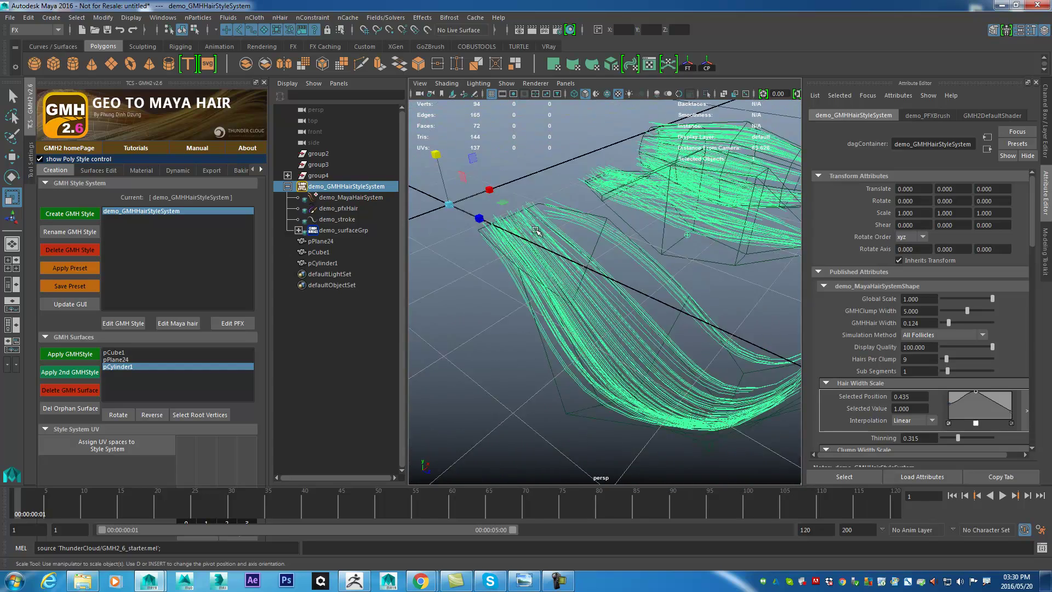
scroll(534, 266, "up", 6)
scroll(539, 268, "down", 6)
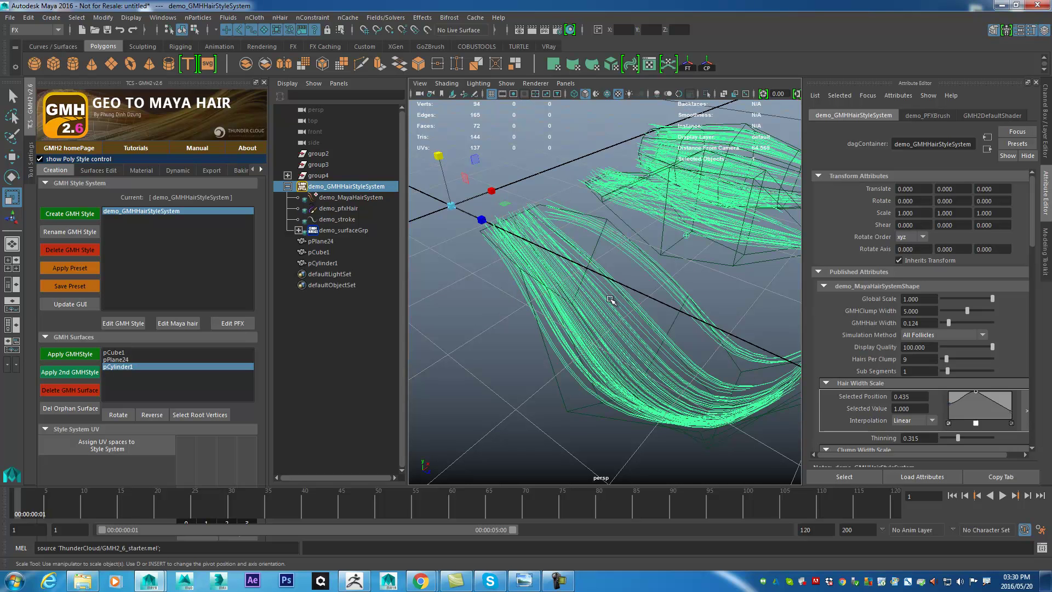
left_click_drag(608, 299, 584, 317, "alt")
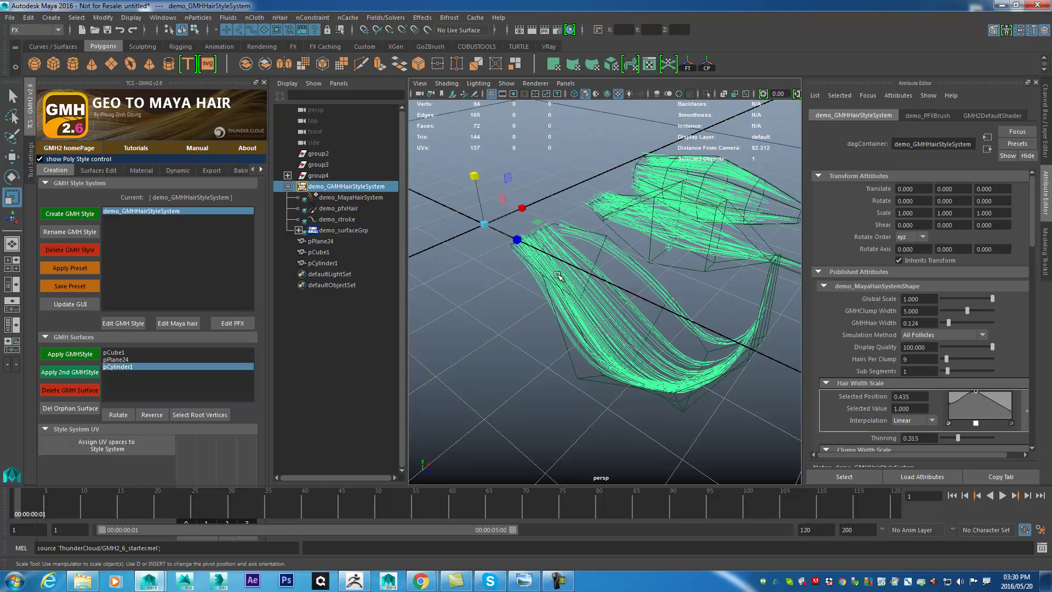
left_click(931, 311)
left_click_drag(670, 270, 638, 306, "alt")
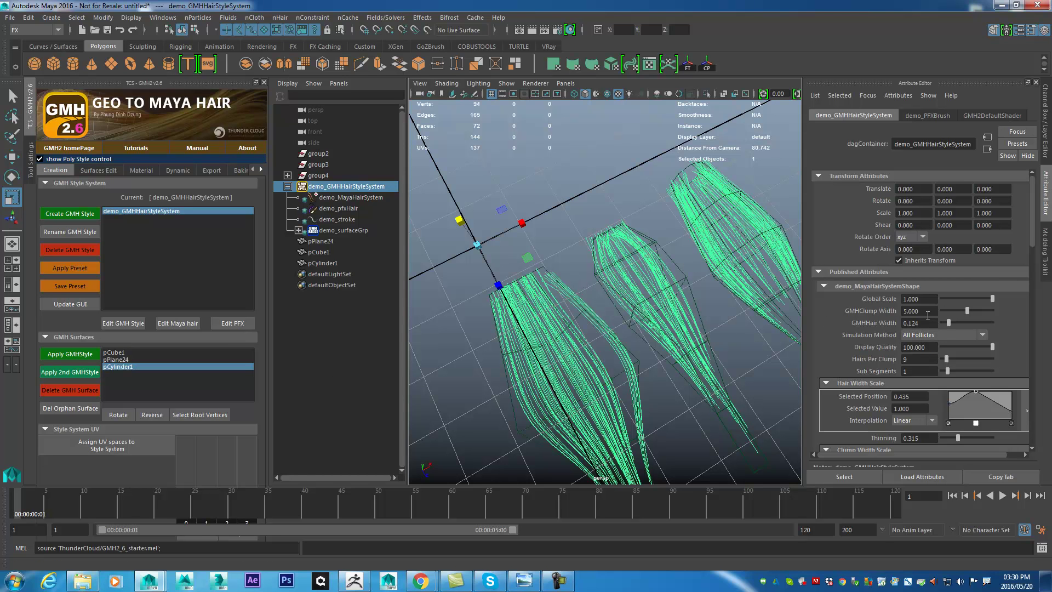
Step: Set the GMHHair Width of demo_GMHHairStyleSystem to 0.685, with the strip's hair framed close up
left_click_drag(921, 322, 868, 320)
left_click_drag(672, 363, 734, 356, "alt")
right_click_drag(734, 357, 784, 367, "alt")
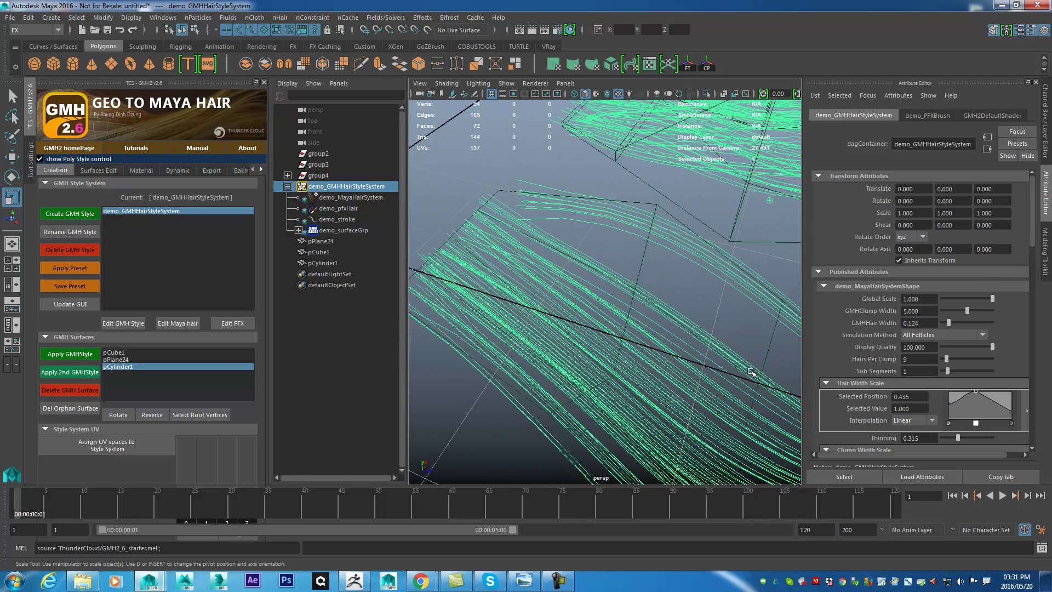
middle_click_drag(784, 366, 789, 334, "alt")
left_click_drag(922, 322, 855, 322)
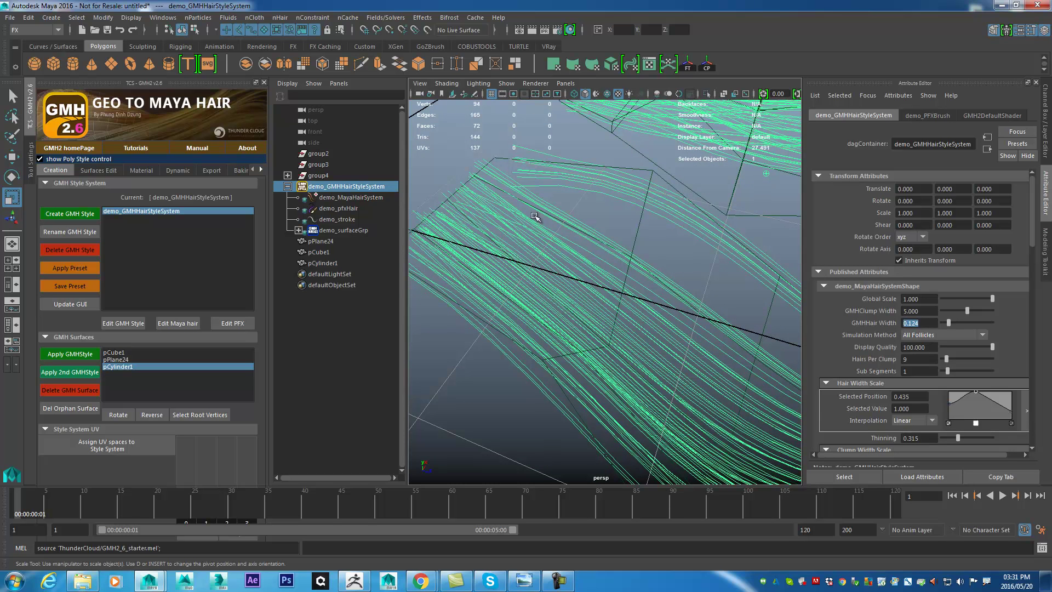
mouse_move(952, 324)
left_mouse_down()
mouse_move(968, 324)
mouse_move(951, 325)
left_mouse_up()
left_click_drag(962, 323, 976, 323)
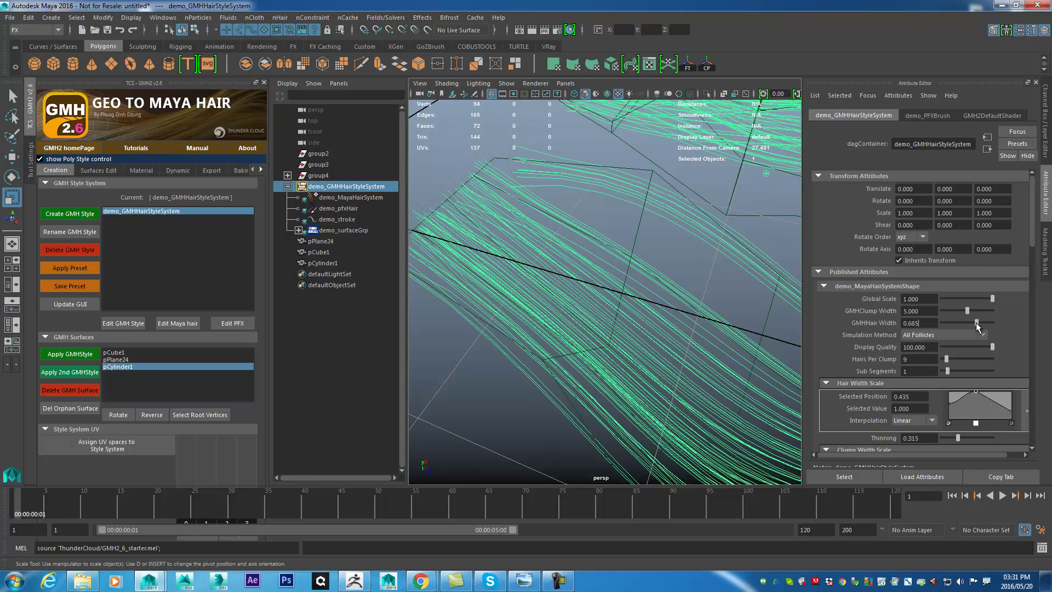
Step: Start an IPR render of the perspective view and mark a tuning region over the middle of the hair
left_click(542, 30)
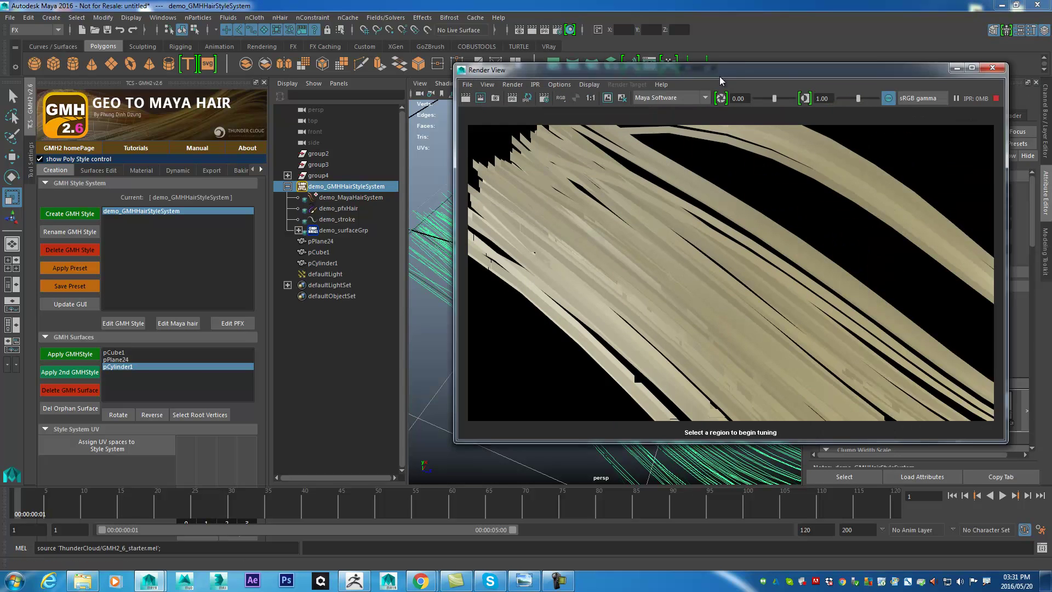
left_click_drag(720, 81, 339, 65)
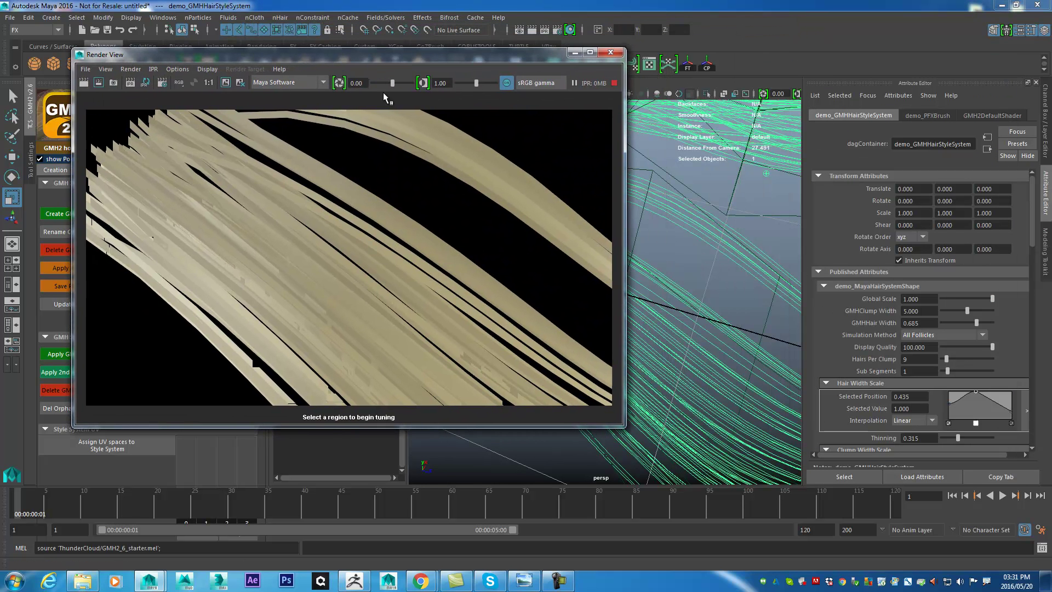
left_click_drag(196, 129, 444, 364)
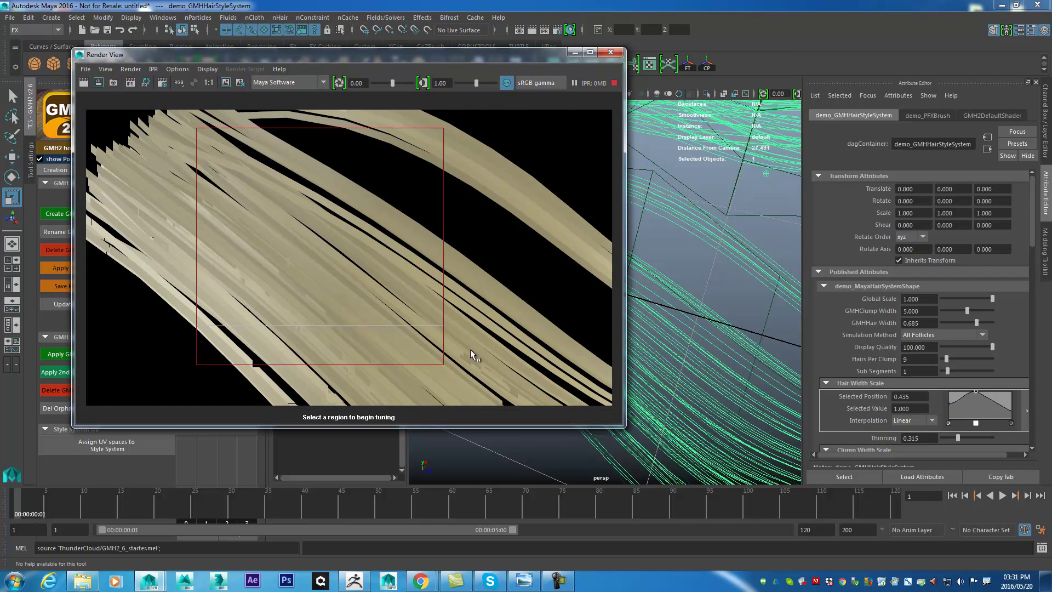
Step: Set the GMHHair Width to 0.079, render the hair again and close the Render View
left_click_drag(976, 323, 947, 324)
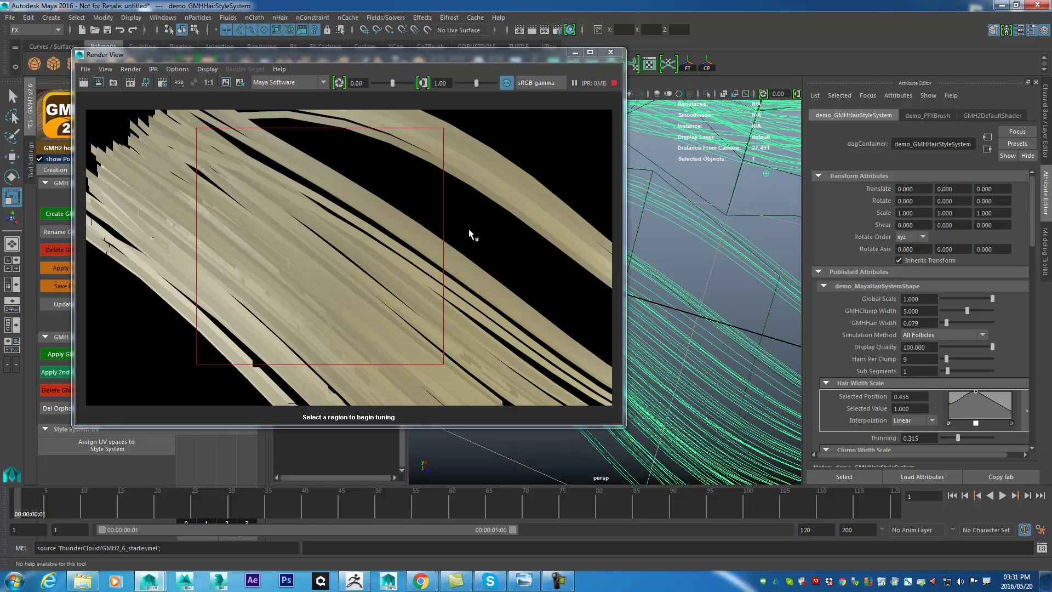
left_click(84, 83)
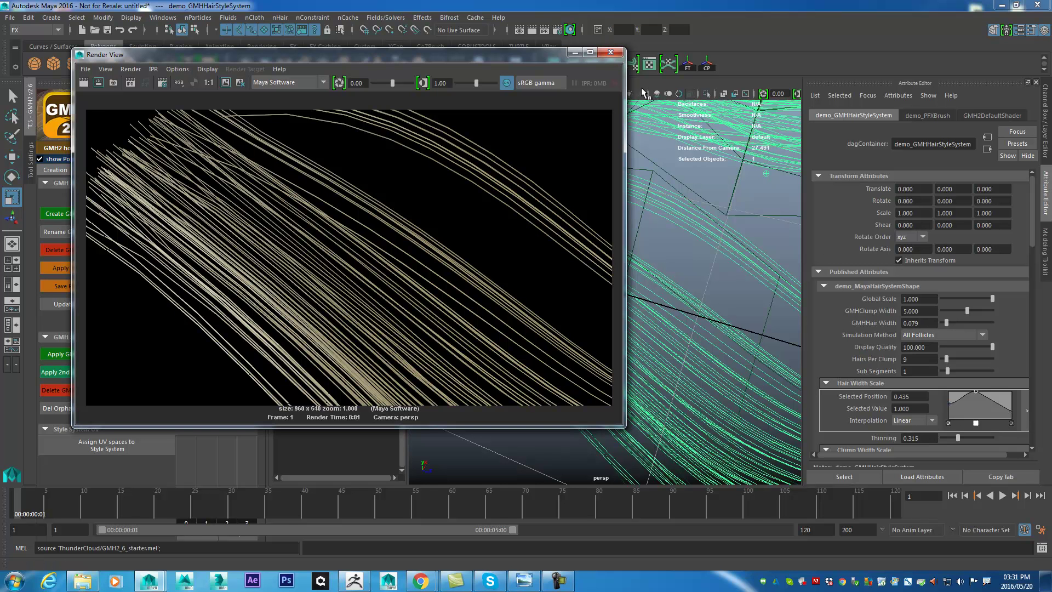
left_click(610, 52)
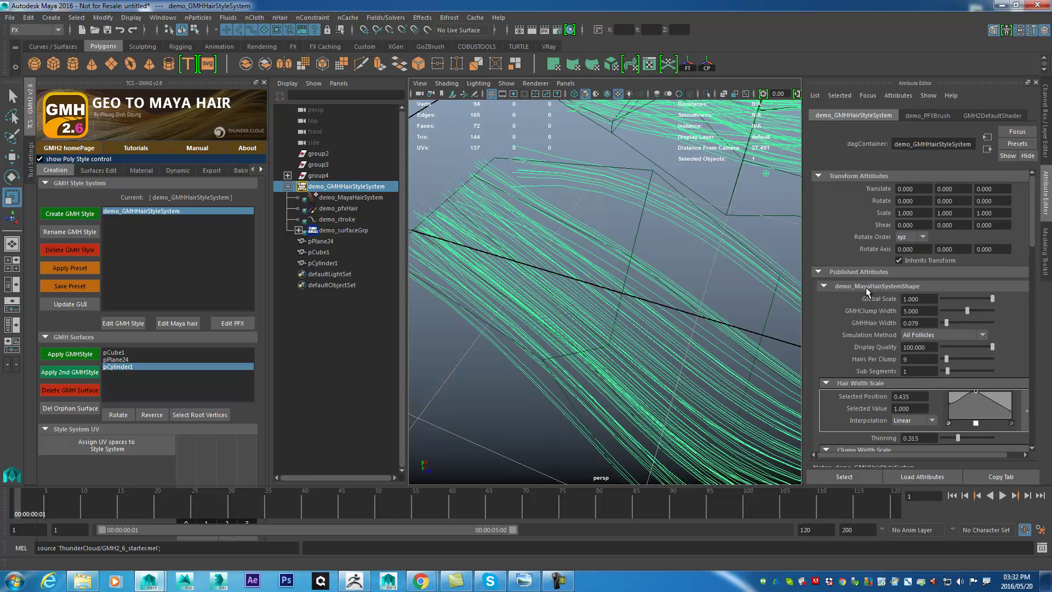
Step: Review the published attributes of demo_GMHHairStyleSystem down through the demo_PFXBrush settings
scroll(895, 287, "down", 1)
scroll(894, 287, "down", 6)
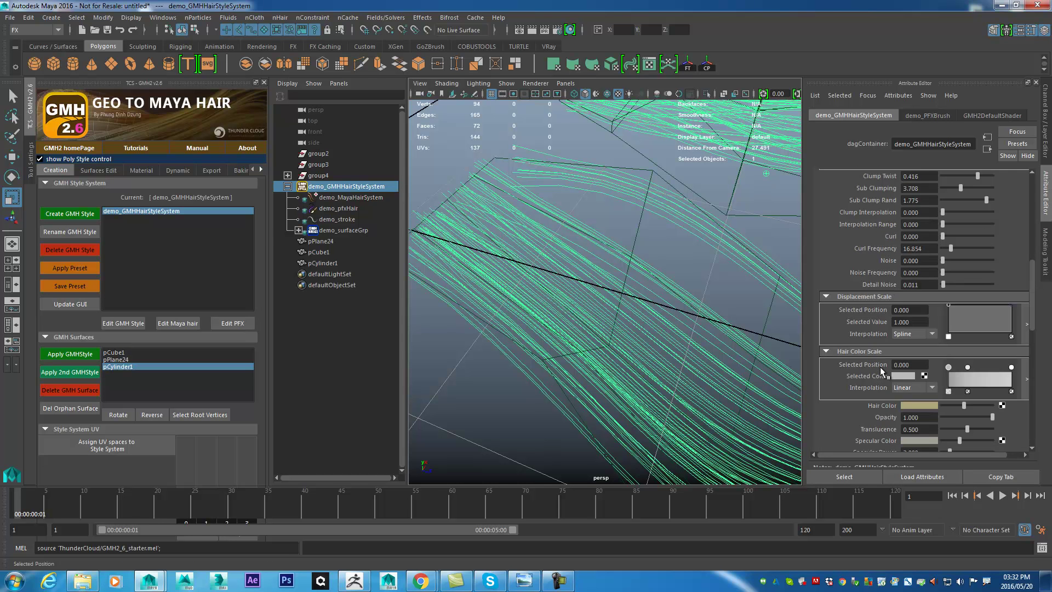
scroll(888, 325, "down", 5)
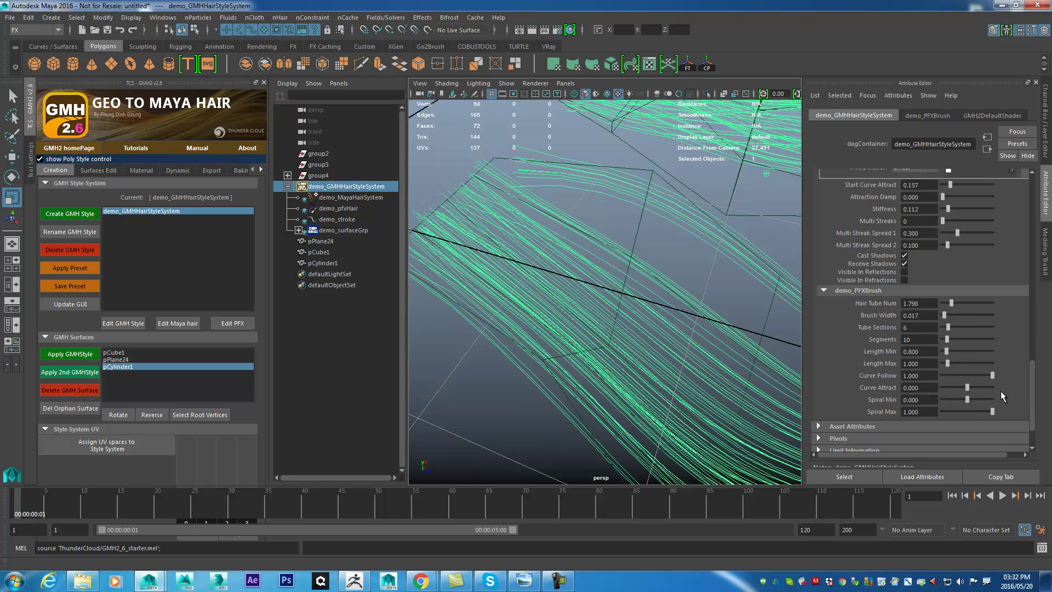
left_click_drag(1033, 398, 1044, 356)
left_click_drag(1047, 343, 1051, 212)
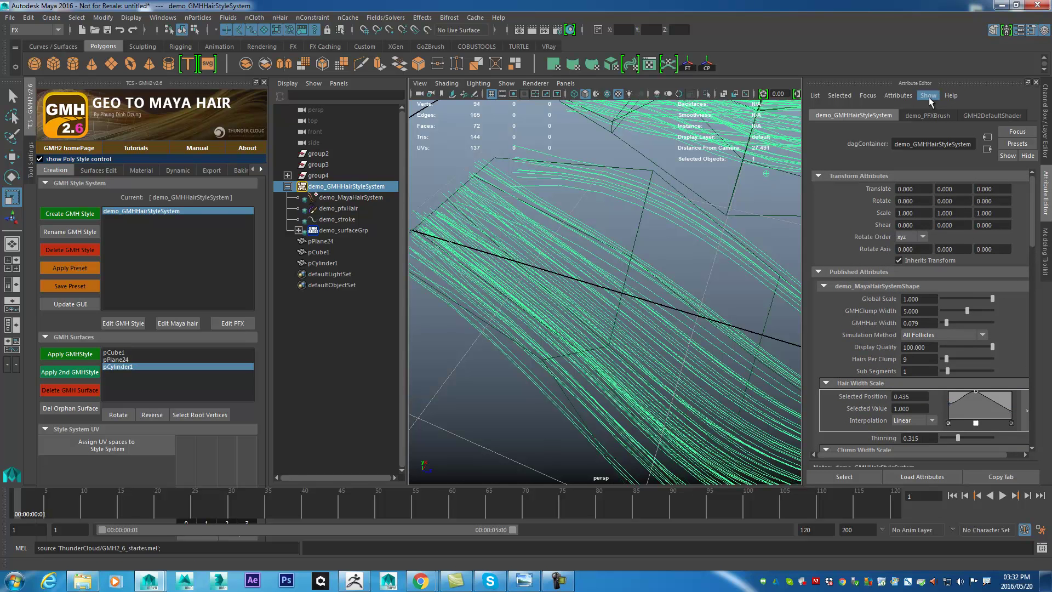
Step: Turn on Draw As Mesh for demo_pfxHair and set the GMHHair Width of demo_GMHHairStyleSystem to 0.225
left_click(345, 211)
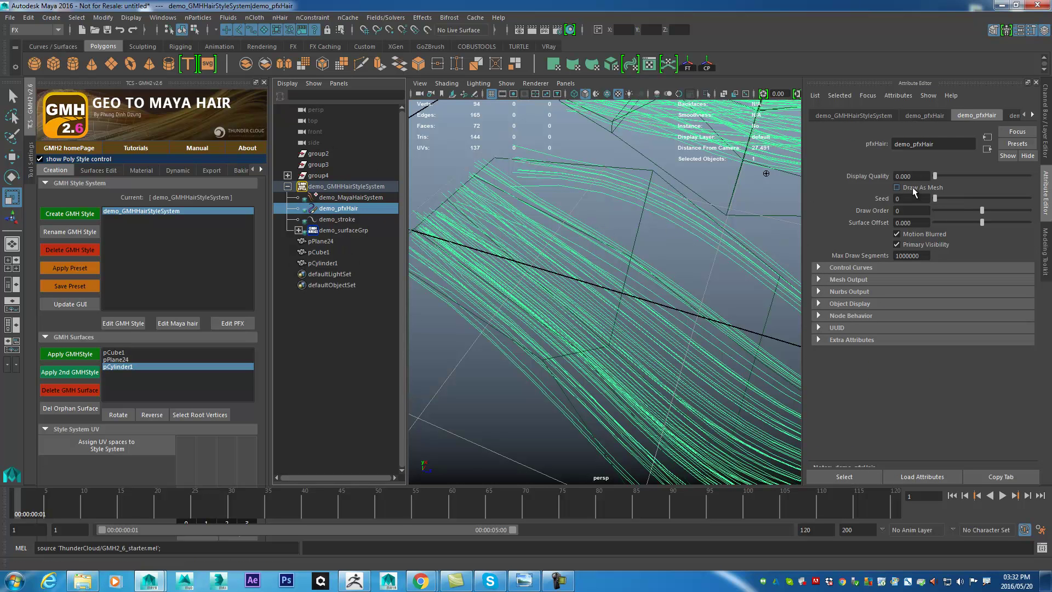
mouse_move(675, 301)
right_mouse_down("alt")
mouse_move(623, 298)
mouse_move(649, 290)
mouse_move(766, 310)
mouse_move(580, 289)
mouse_move(547, 314)
mouse_move(525, 312)
right_mouse_up("alt")
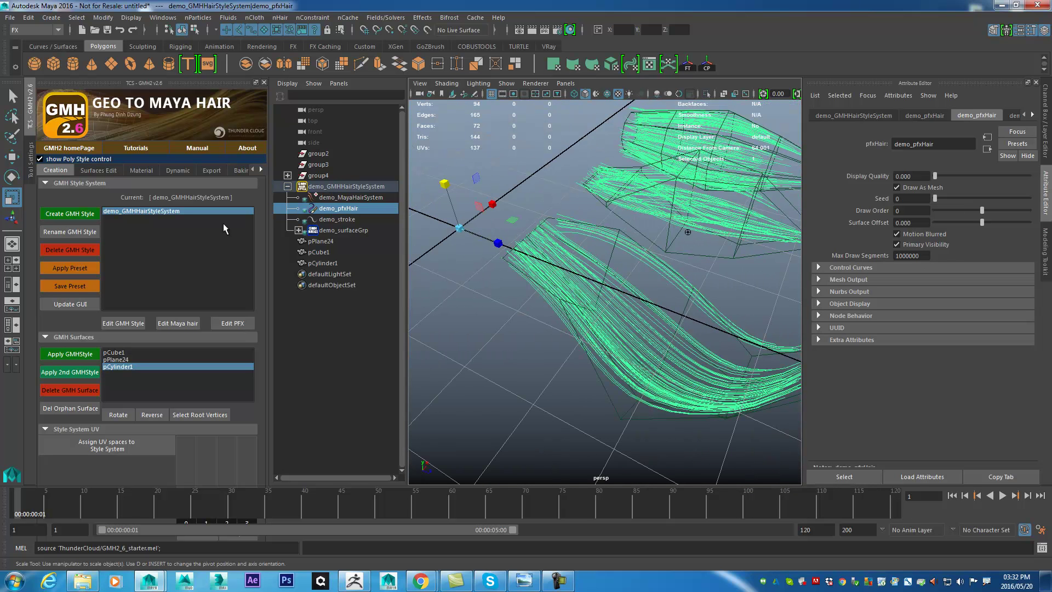
left_click(122, 326)
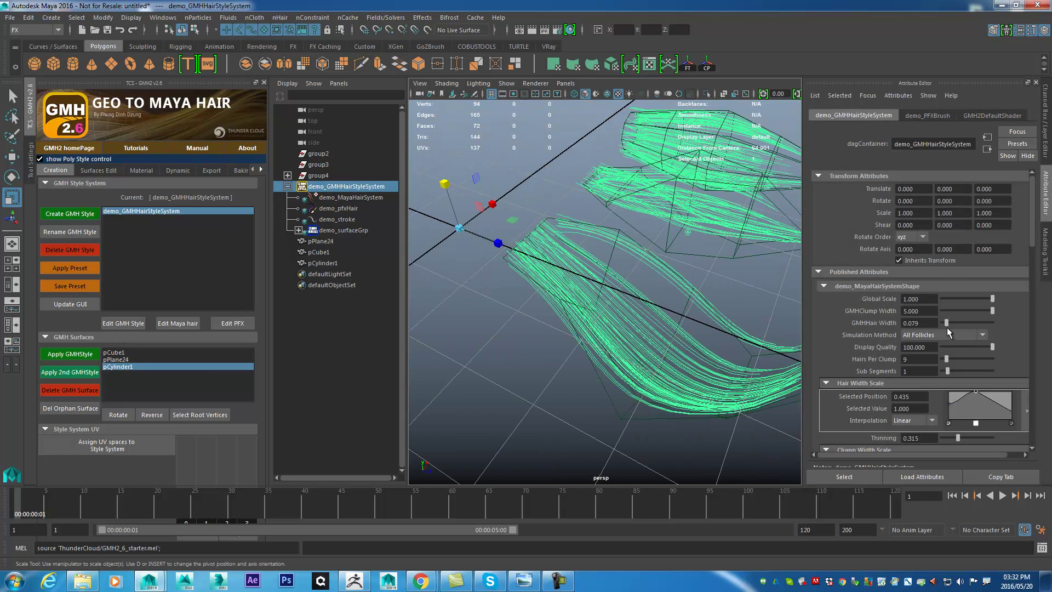
mouse_move(949, 322)
left_mouse_down()
mouse_move(972, 324)
mouse_move(954, 324)
left_mouse_up()
Step: Check the attributes of demo_MayaHairSystem and the Draw As Mesh option of demo_pfxHair, and reselect demo_GMHHairStyleSystem
left_click(362, 197)
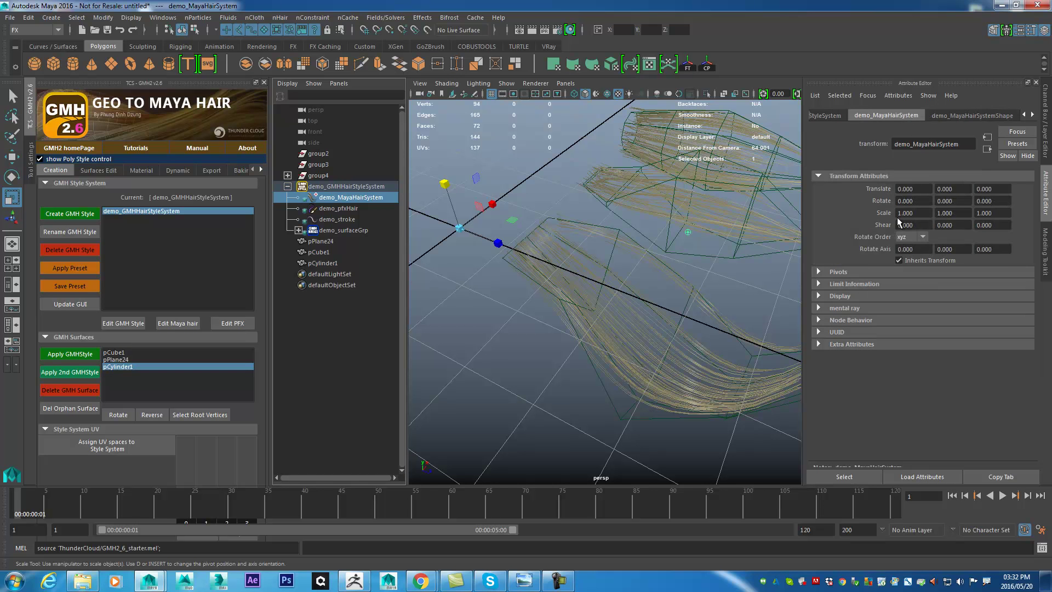
left_click(338, 209)
left_click(938, 189)
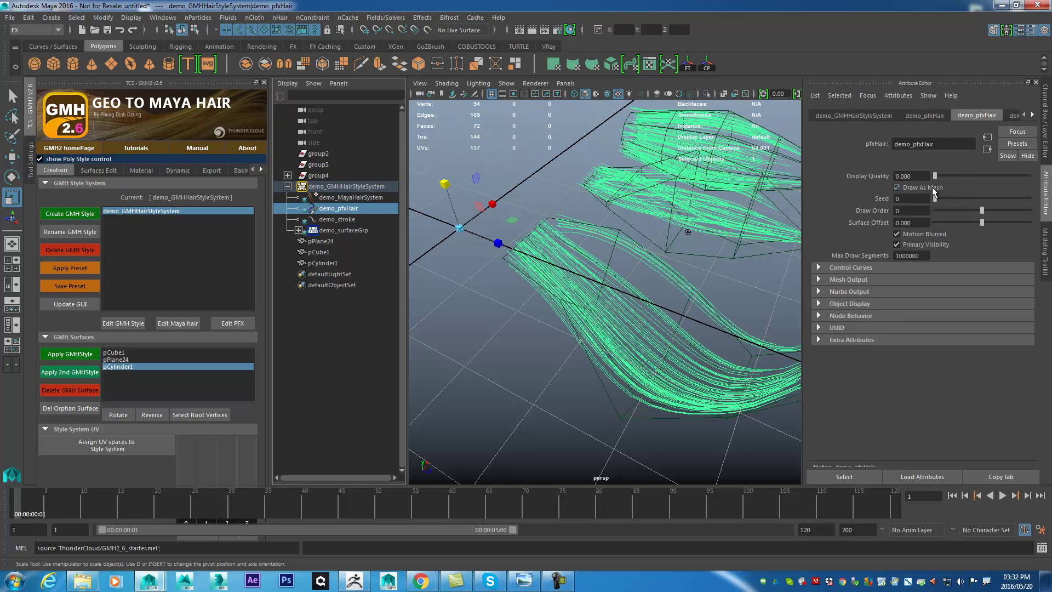
left_click(353, 187)
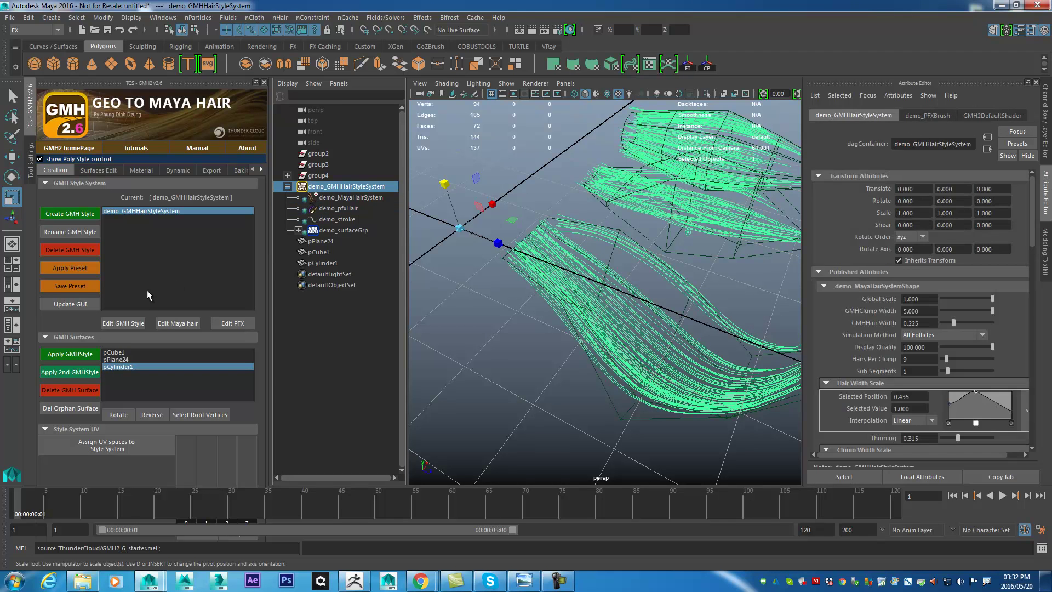
Step: Look through the Display, Drawing Overrides and demo_PFXBrush attributes of demo_GMHHairStyleSystem, ending back at its hair width settings
scroll(873, 286, "down", 2)
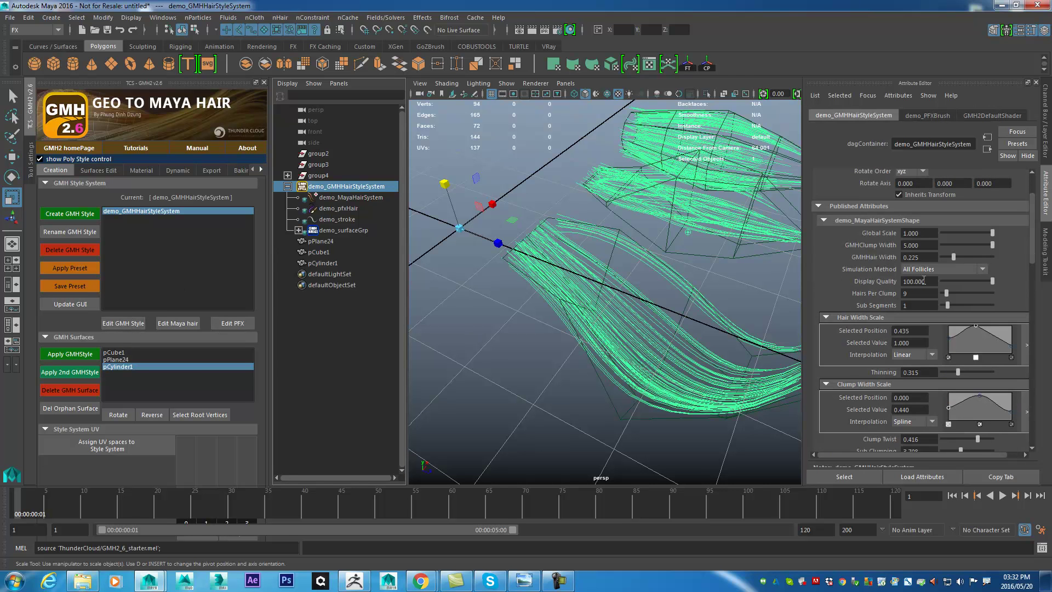
scroll(918, 376, "down", 15)
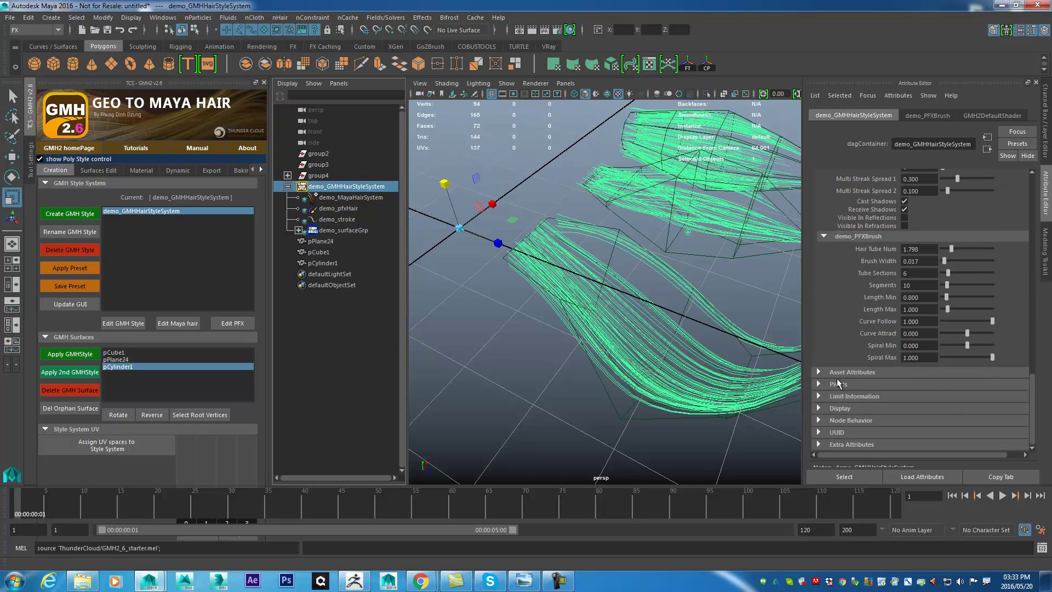
left_click(847, 412)
scroll(844, 412, "down", 5)
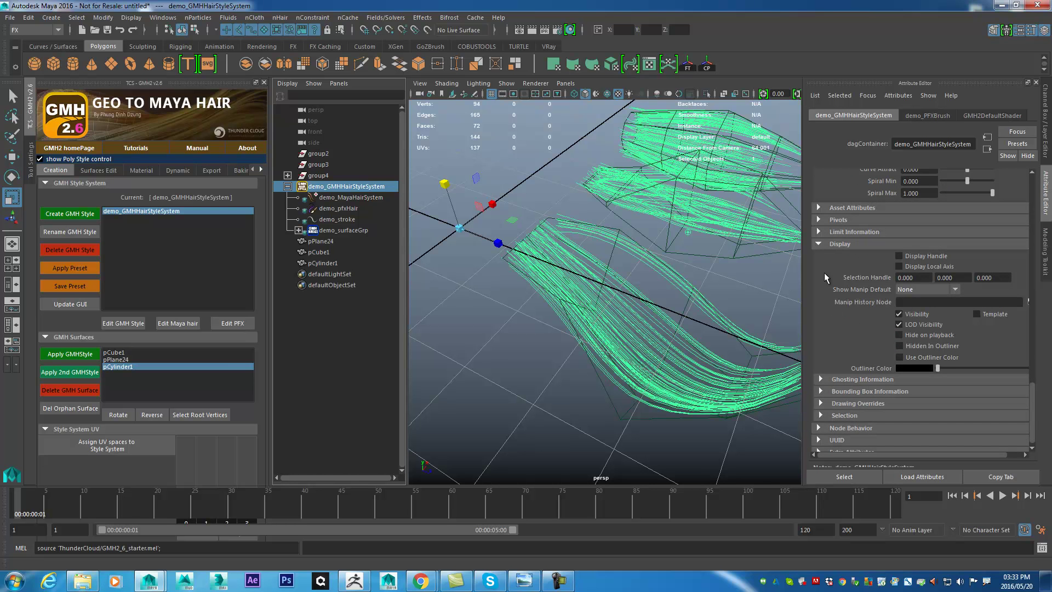
left_click(859, 408)
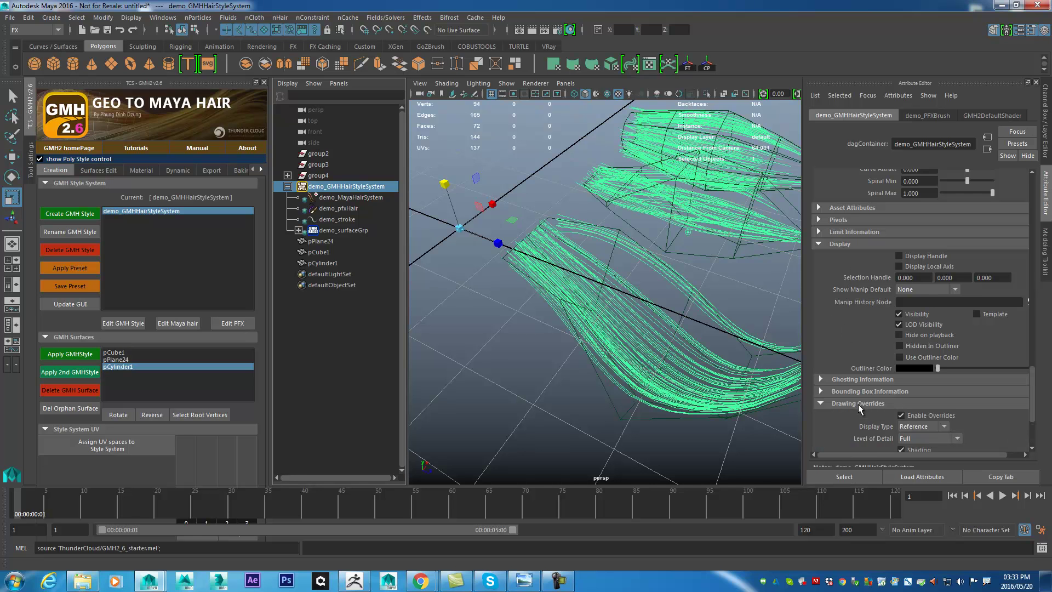
scroll(859, 406, "up", 4)
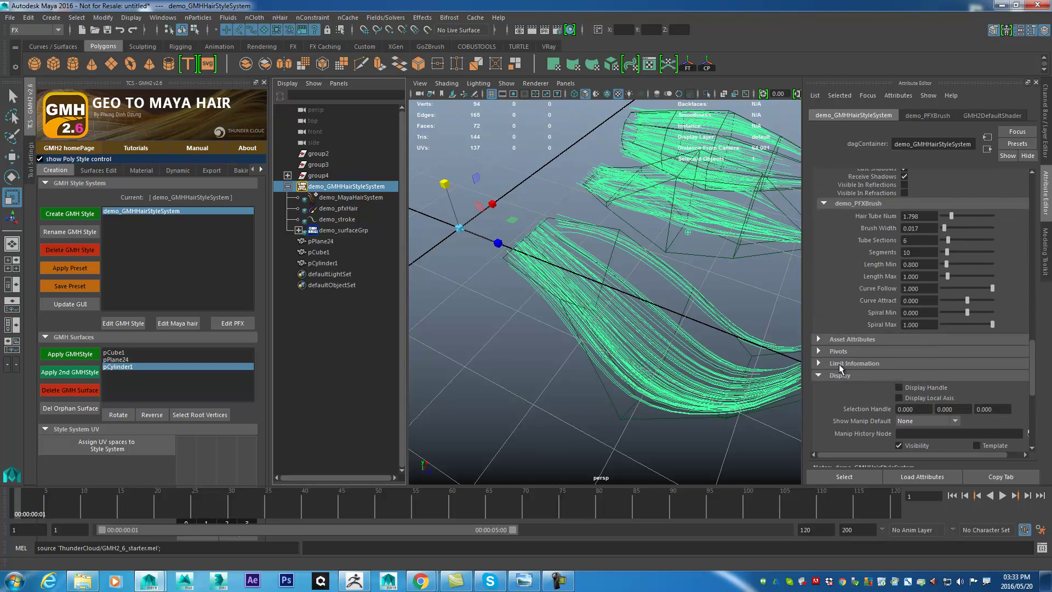
scroll(848, 367, "up", 4)
scroll(871, 359, "up", 1)
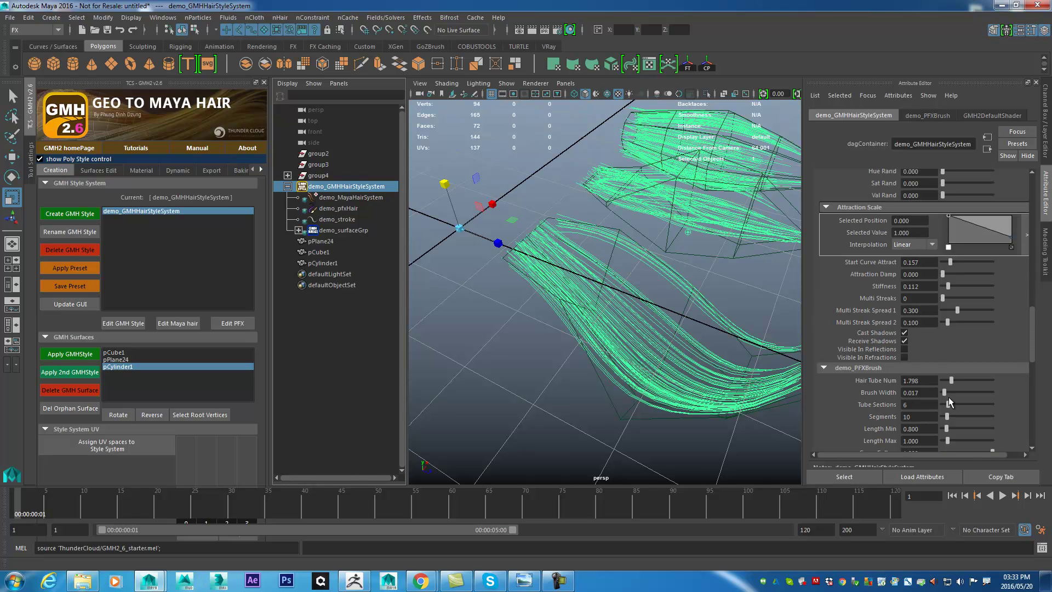
left_click_drag(949, 394, 954, 393)
scroll(964, 373, "up", 12)
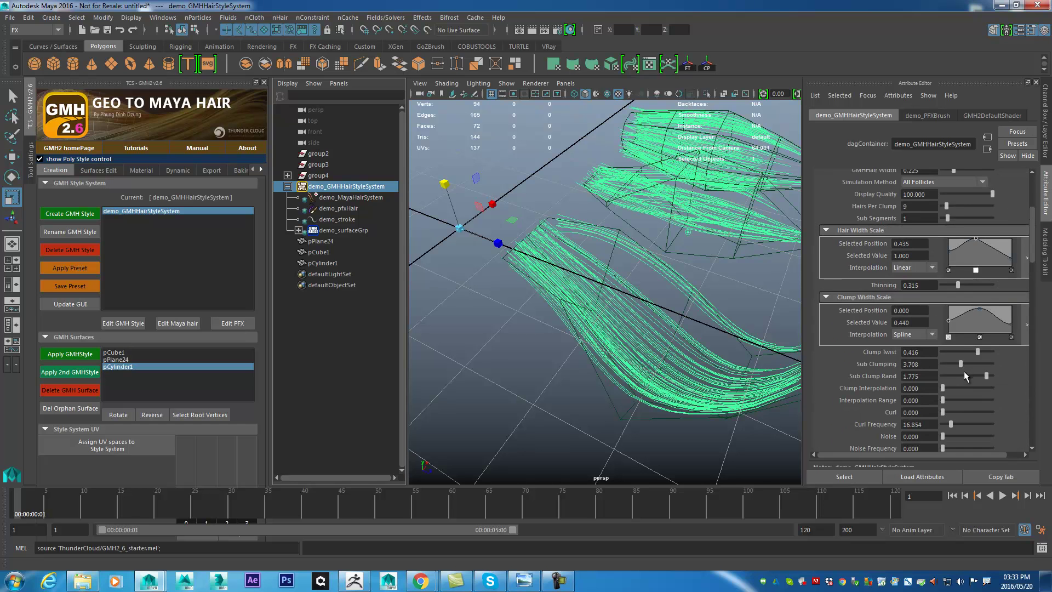
scroll(964, 373, "up", 5)
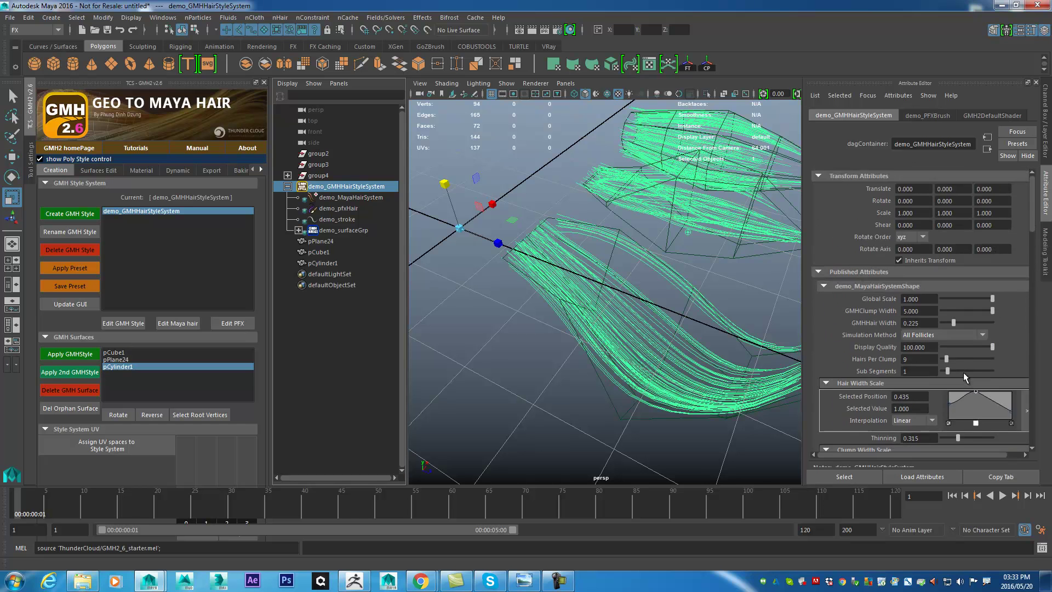
Step: Inspect demo_PFXBrush and GMH2DefaultShader, open the PFX brush for editing and return to demo_GMHHairStyleSystem's attributes
left_click(930, 115)
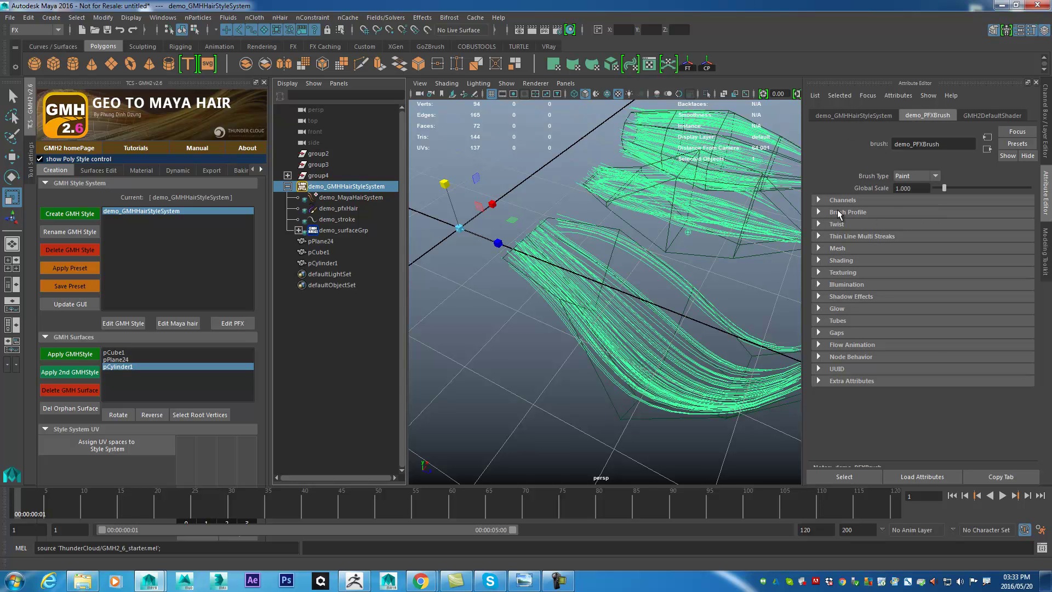
left_click(997, 113)
left_click(931, 116)
left_click(224, 324)
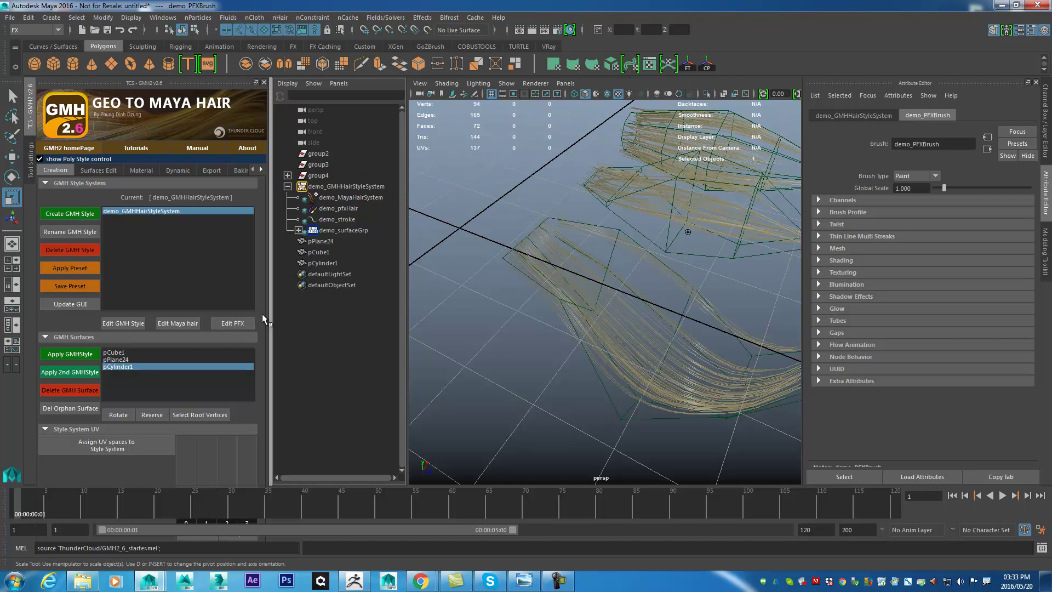
left_click(848, 113)
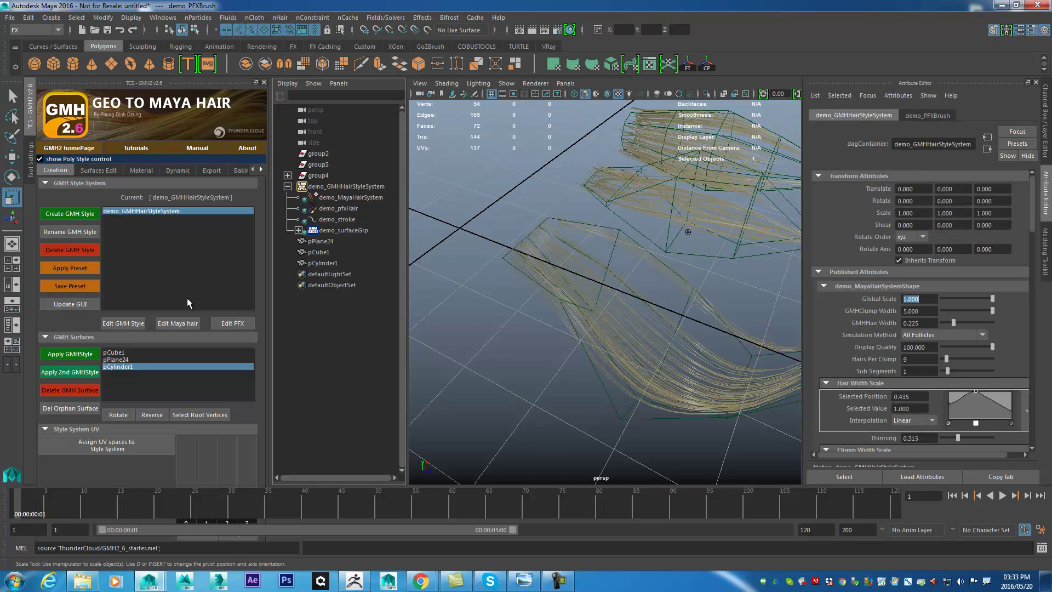
Step: Review the attributes of demo_PFXBrush and demo_MayaHairSystem, reselect demo_GMHHairStyleSystem and look at its Simulation Method options
left_click(236, 323)
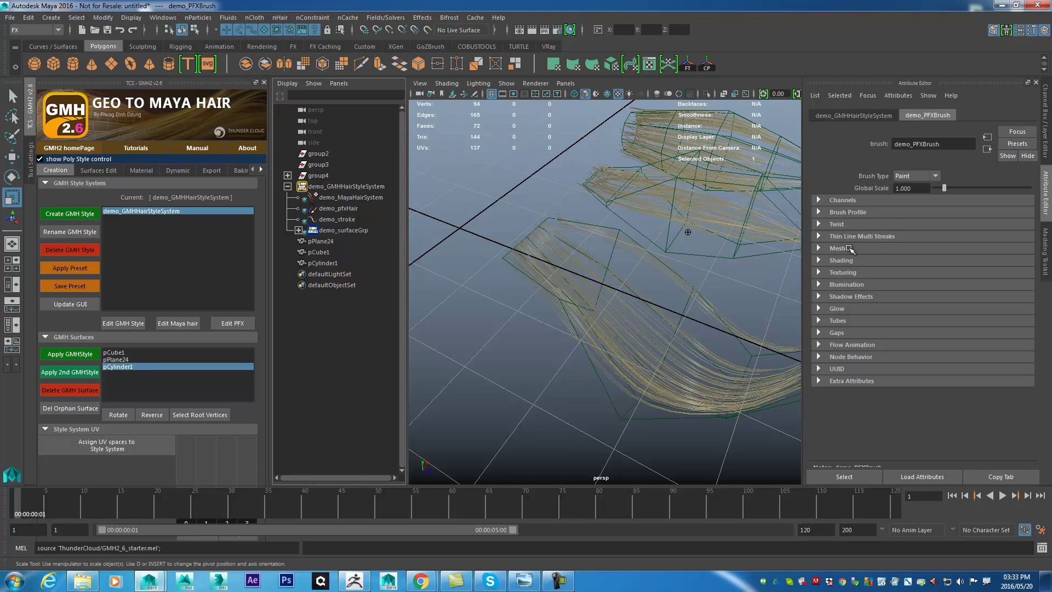
left_click(178, 324)
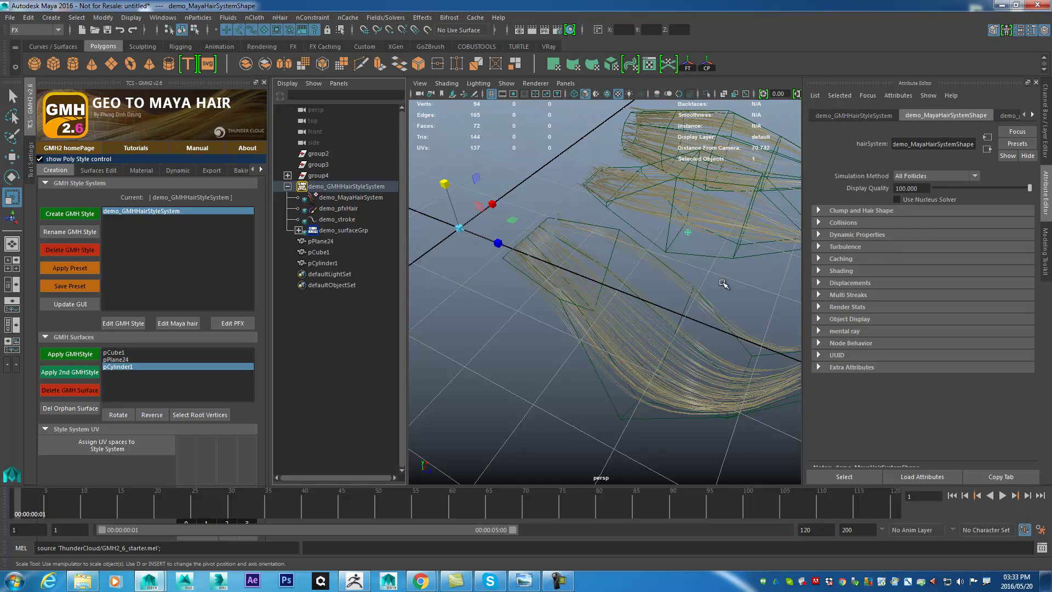
scroll(613, 284, "up", 3)
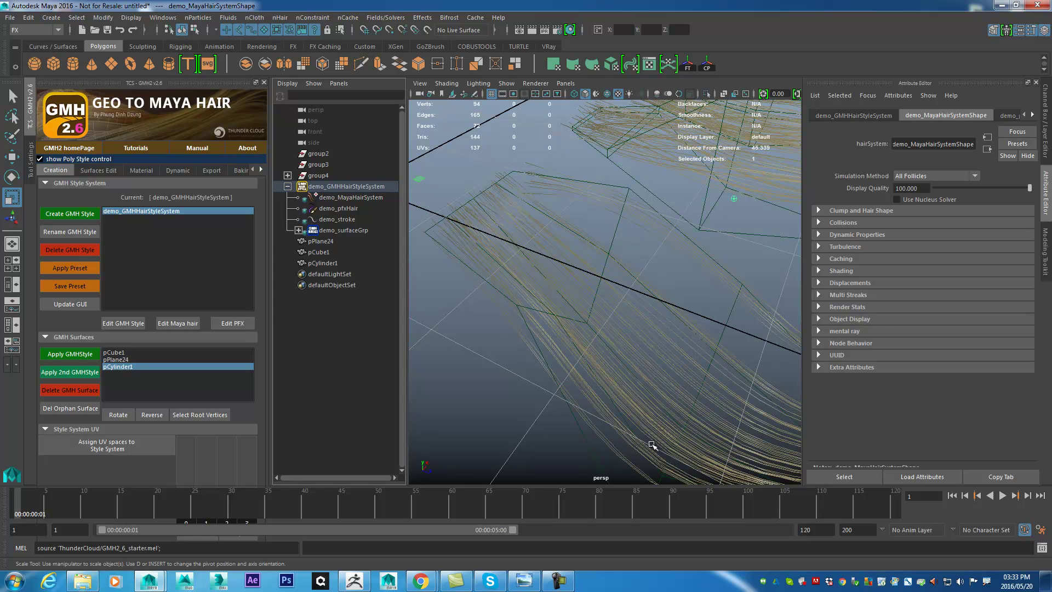
scroll(710, 362, "down", 3)
left_click(715, 309)
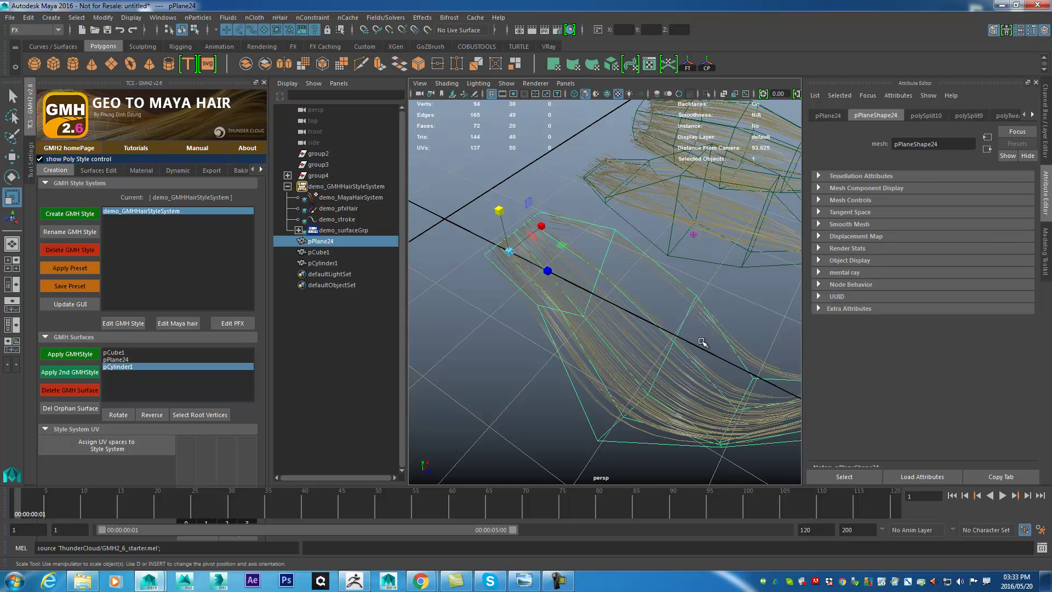
left_click(595, 291)
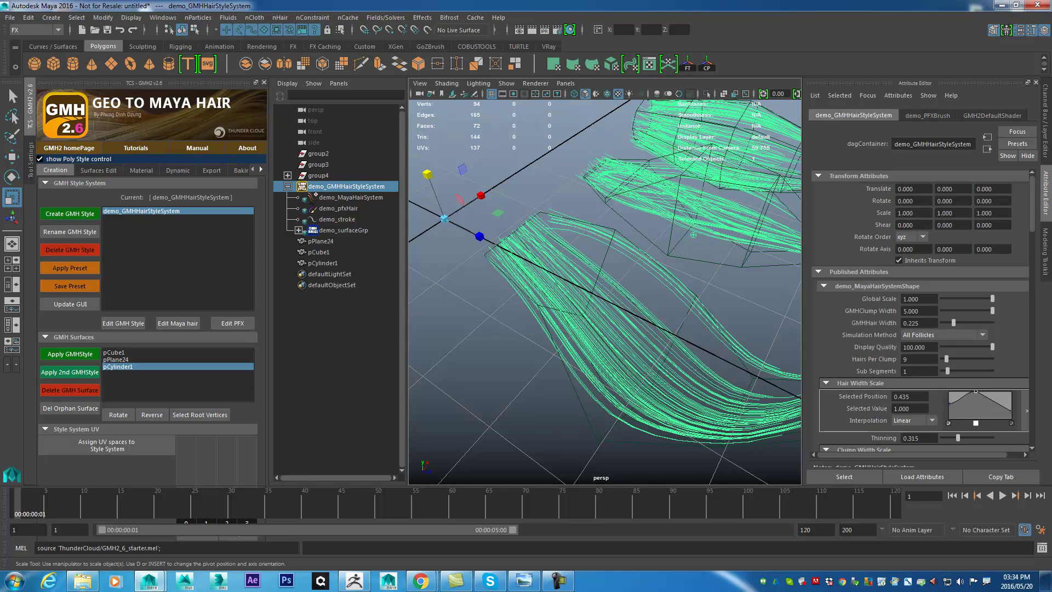
left_click(941, 336)
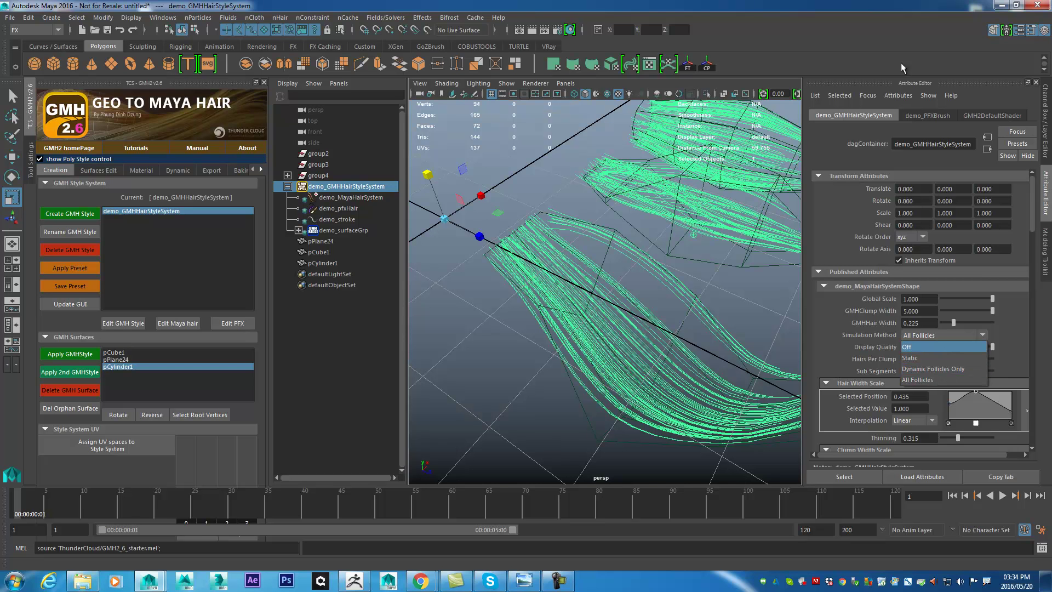
left_click(941, 336)
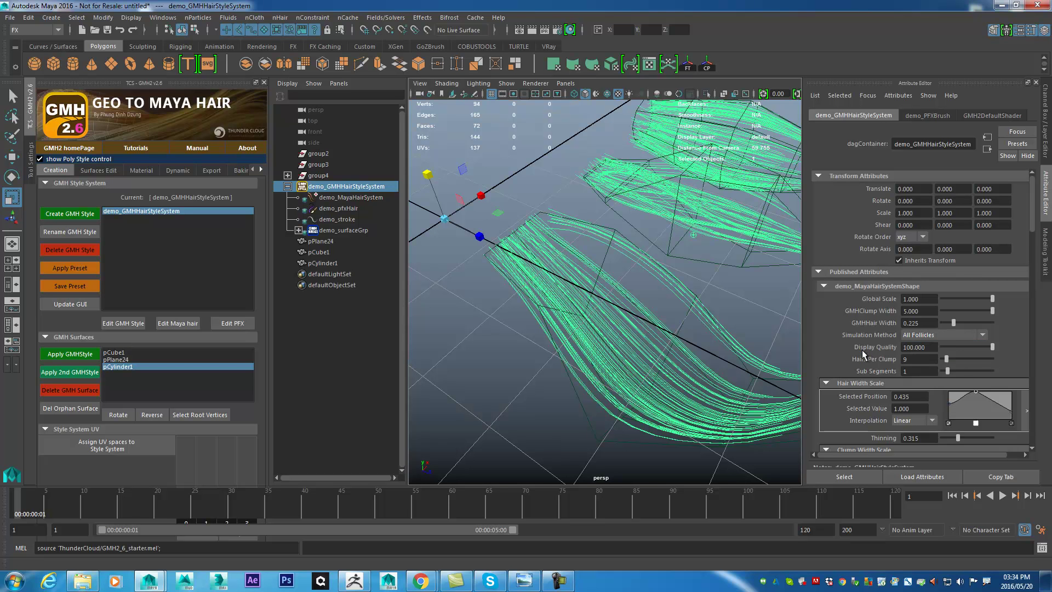
Step: Test-render the hair with Display Quality at 19.101, and raise Display Quality to 51.685 before closing the render
double_click(904, 347)
left_click_drag(985, 347, 951, 343)
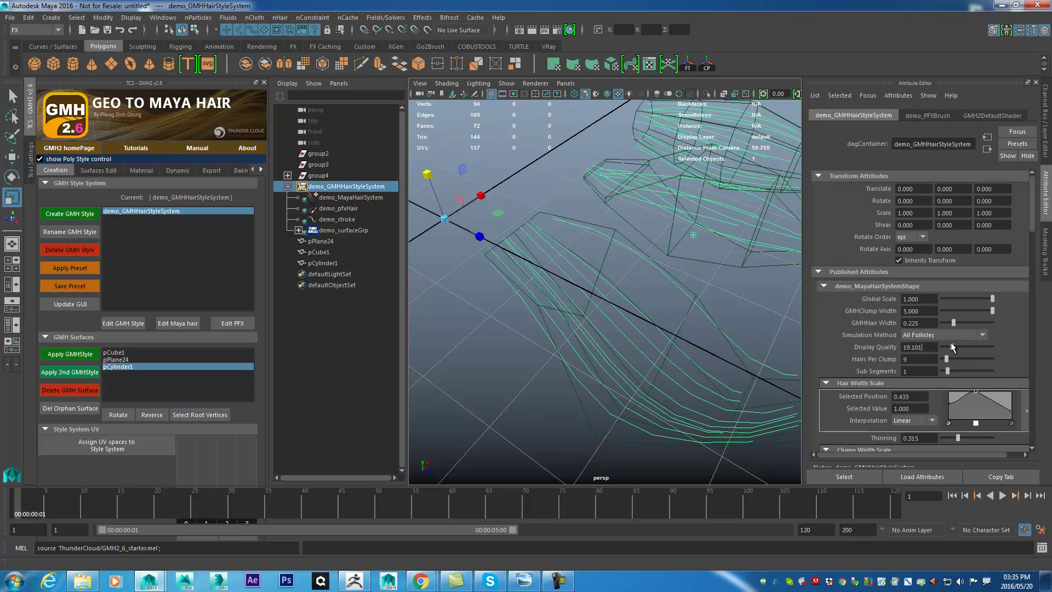
left_click(531, 30)
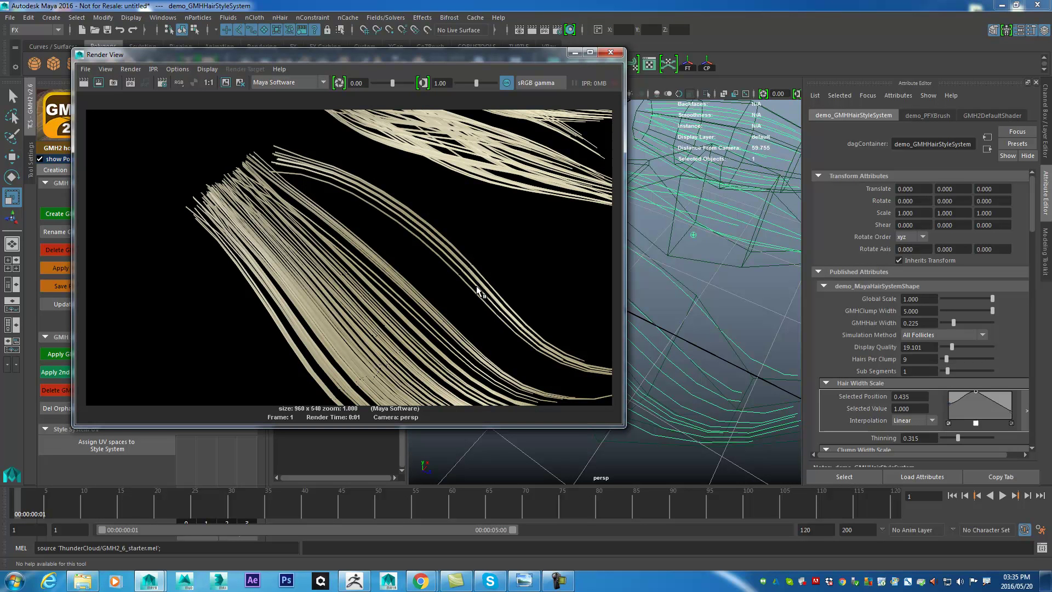
mouse_move(950, 346)
left_mouse_down()
mouse_move(1005, 344)
mouse_move(954, 348)
mouse_move(976, 350)
mouse_move(966, 355)
left_mouse_up()
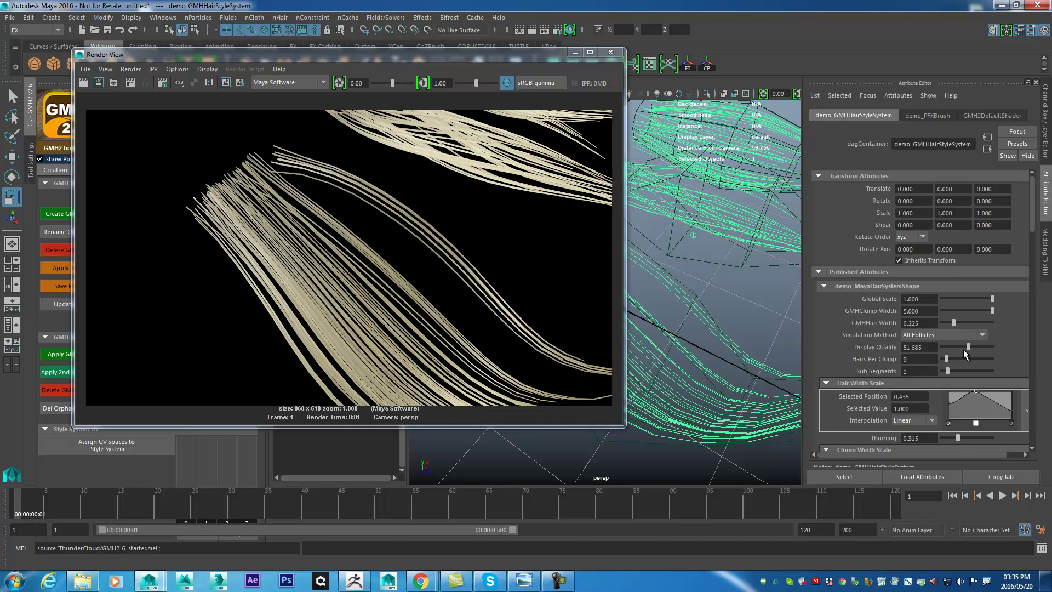
left_click(573, 53)
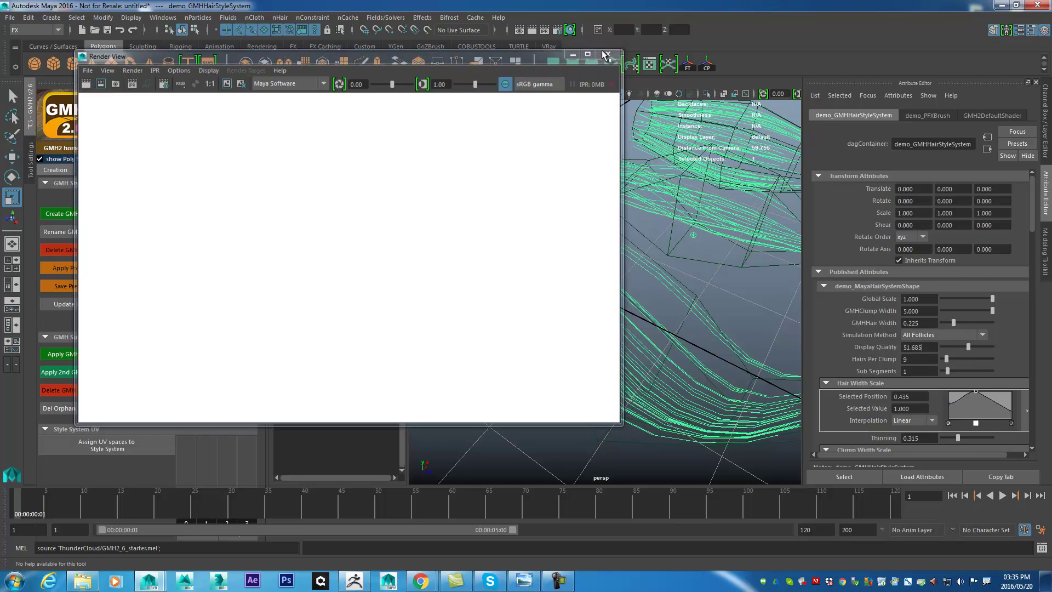
Step: Set the Hairs Per Clump of demo_GMHHairStyleSystem to 50
left_click(924, 360)
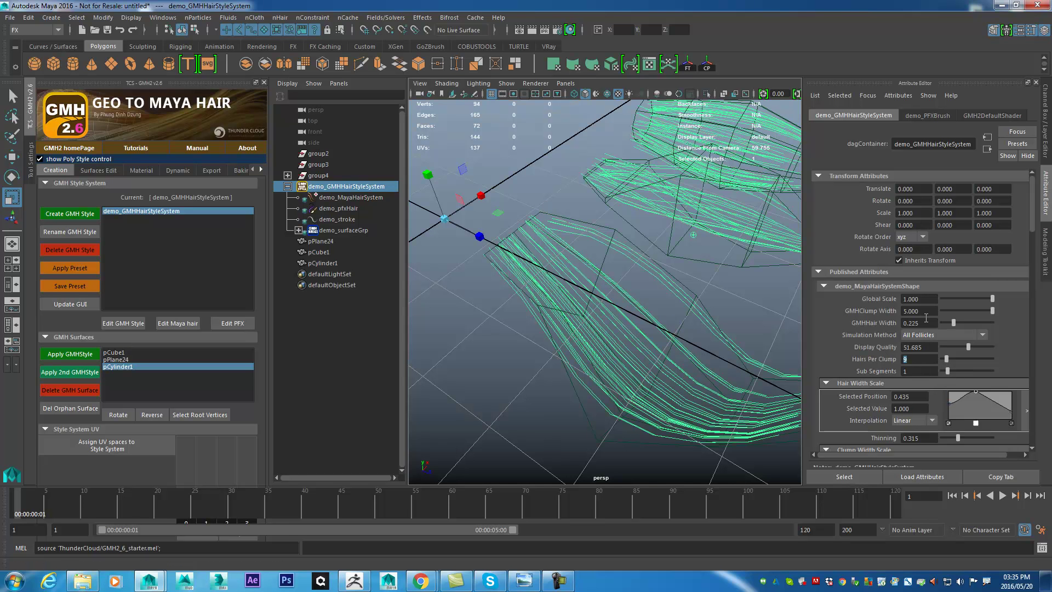
left_click(428, 174)
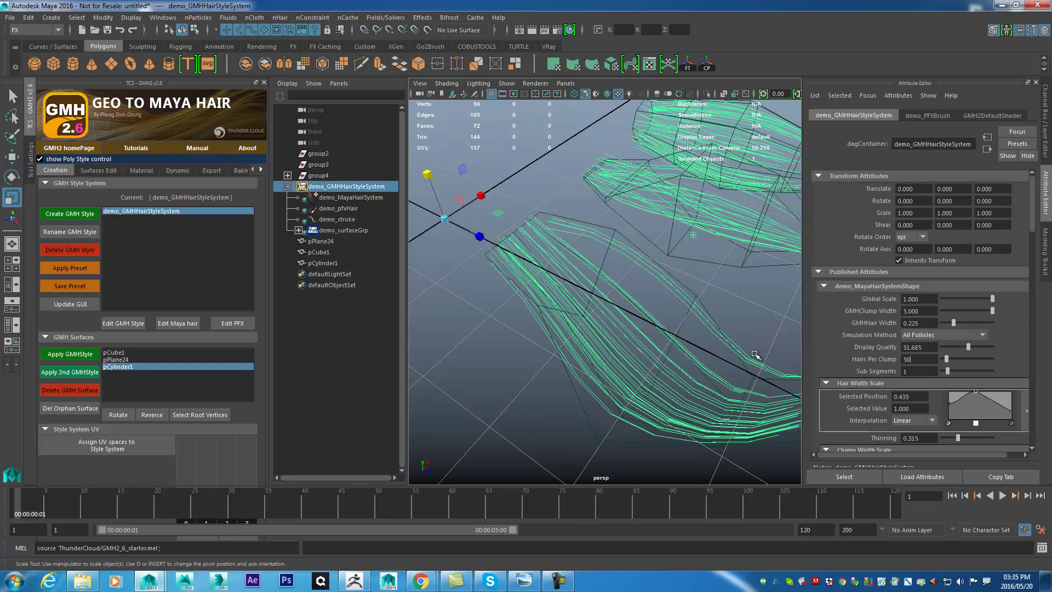
key("Return")
left_click_drag(667, 371, 679, 323, "alt")
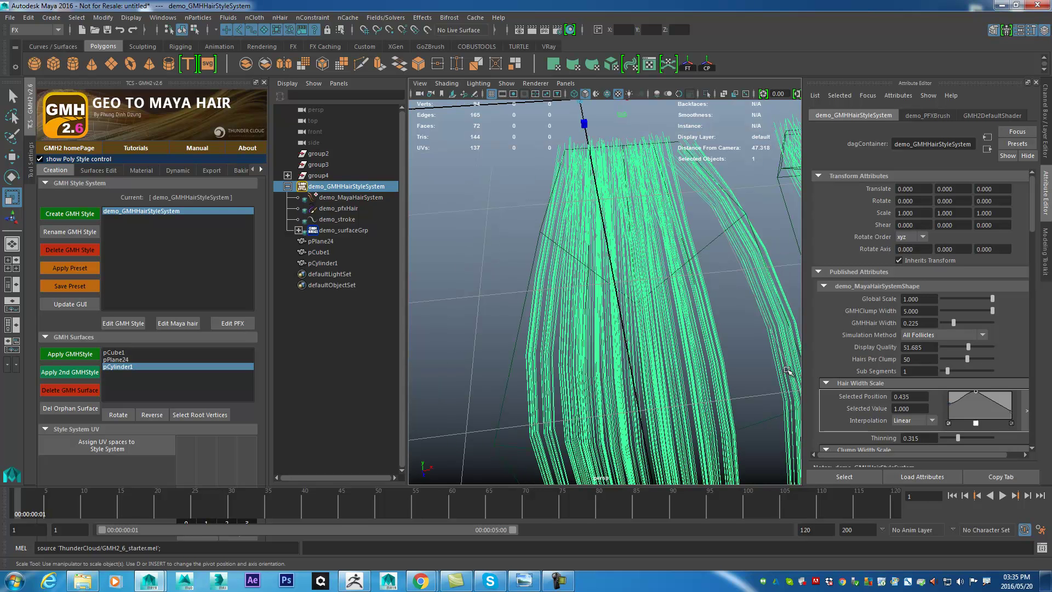
Step: Try Display Quality at 100 and at 4.494, and examine the segments of the strands along the curved strip up close
left_click_drag(968, 347, 1004, 344)
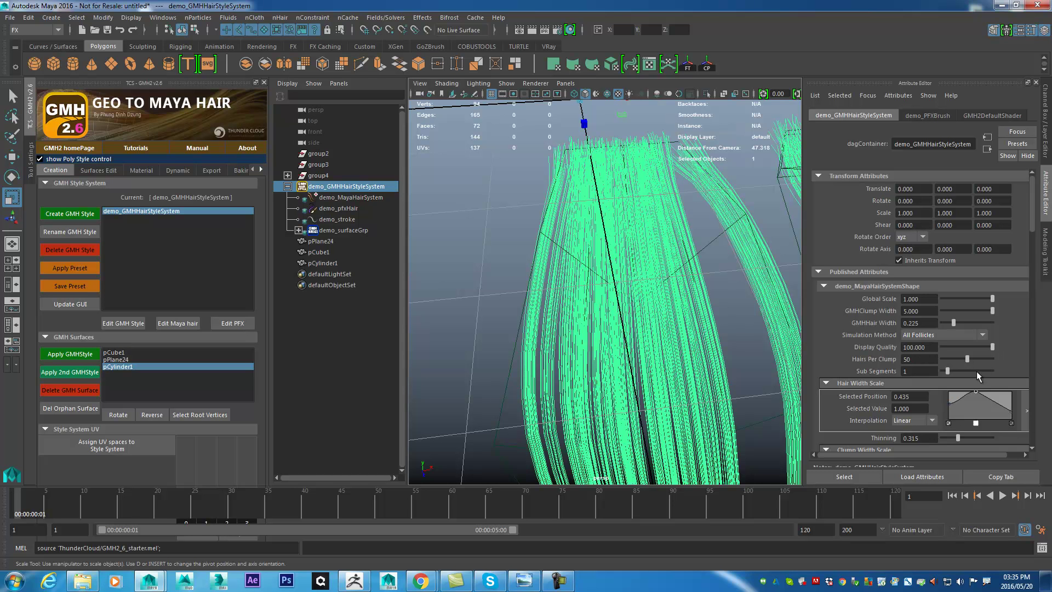
left_click_drag(973, 348, 945, 347)
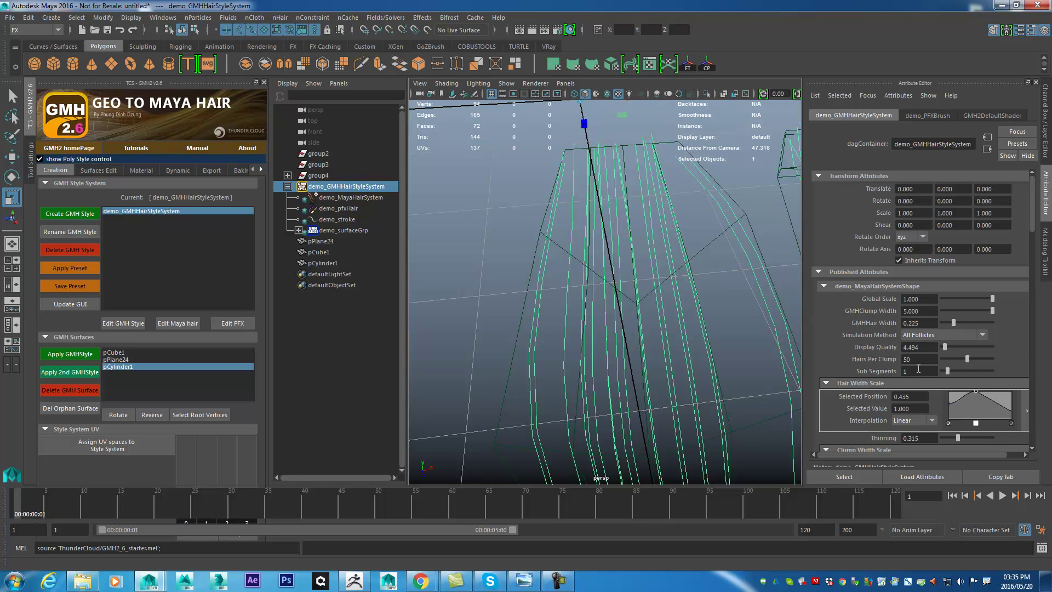
left_click_drag(668, 395, 520, 426, "alt")
right_click_drag(520, 425, 605, 405, "alt")
left_click_drag(605, 404, 614, 355, "alt")
left_click_drag(732, 205, 663, 252, "alt")
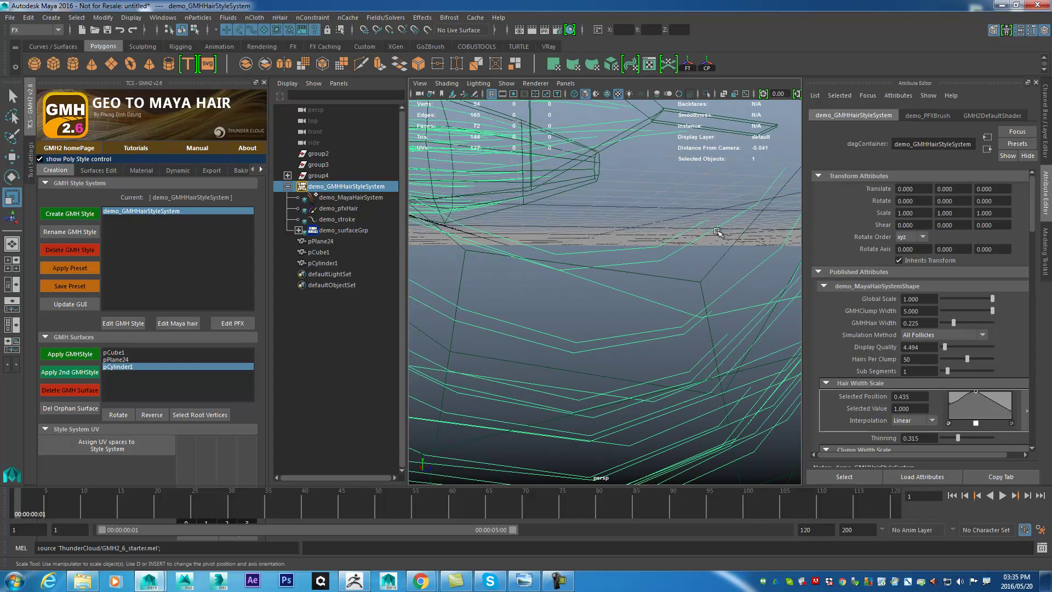
left_click_drag(647, 269, 487, 259, "alt")
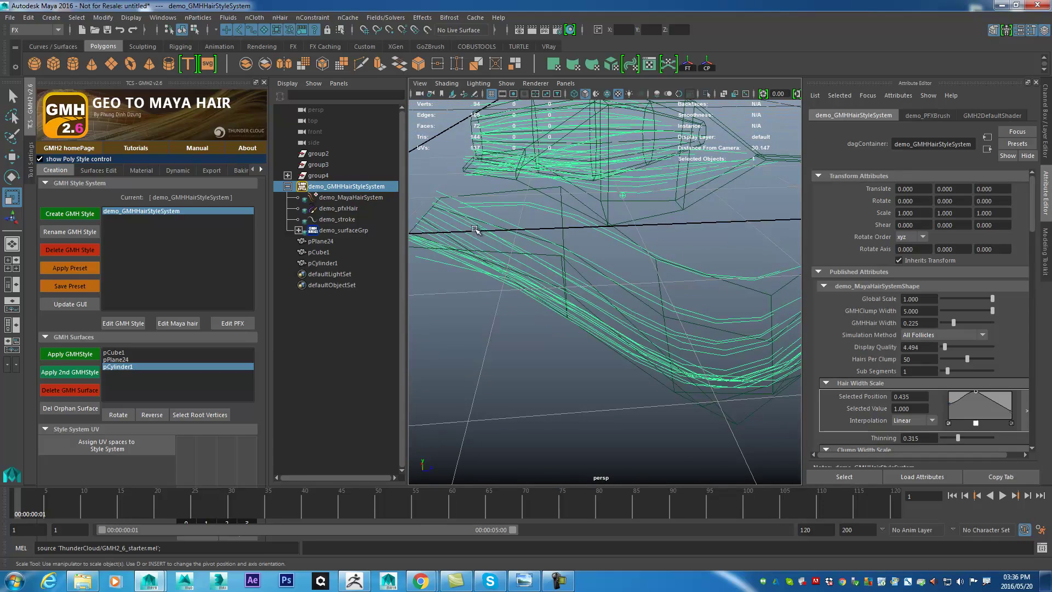
middle_click_drag(724, 349, 623, 351, "alt")
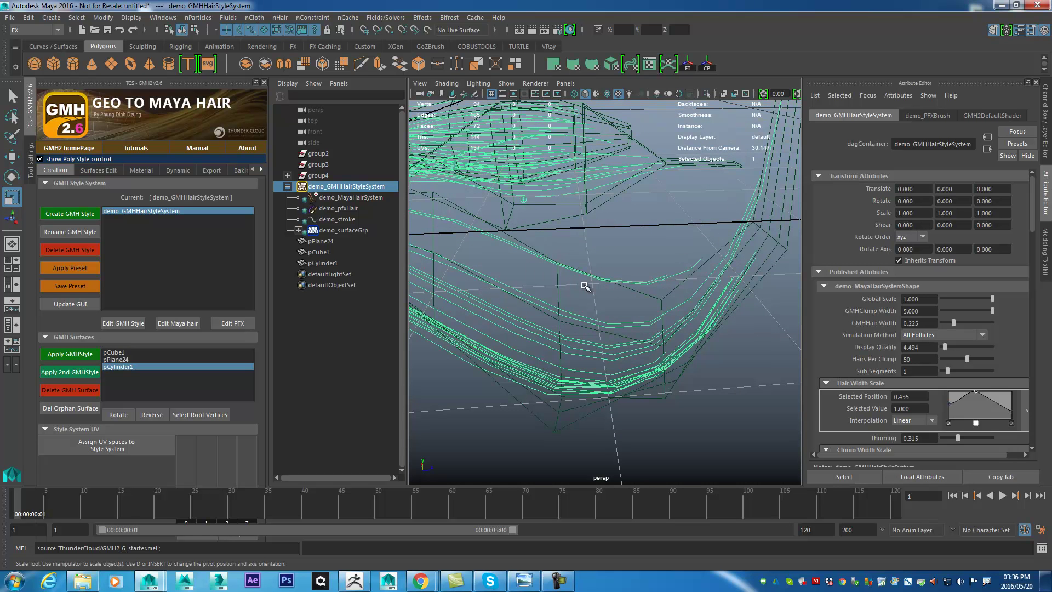
scroll(579, 285, "up", 5)
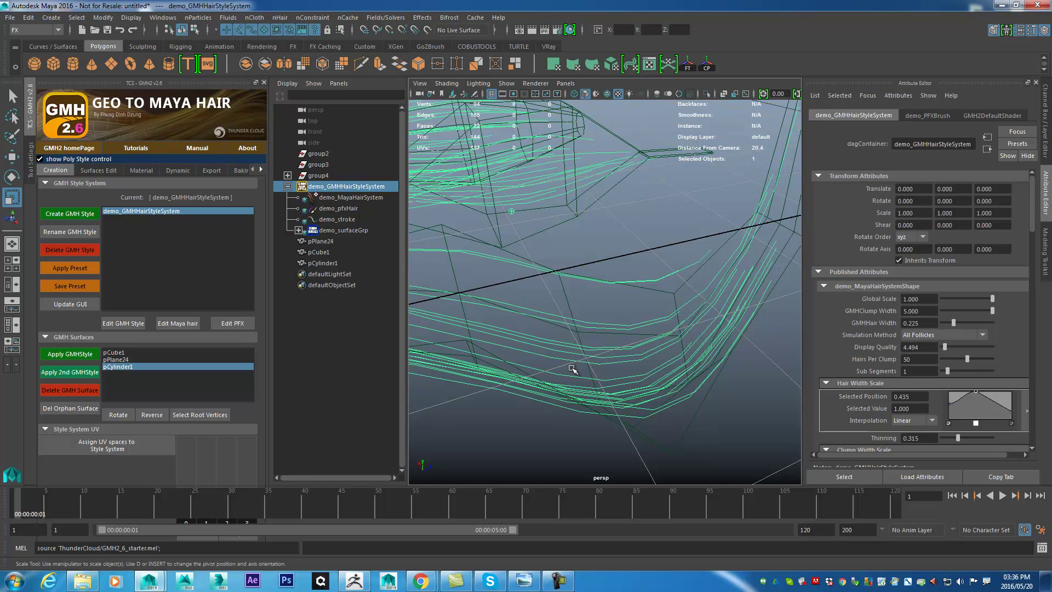
right_click_drag(616, 345, 737, 405, "alt")
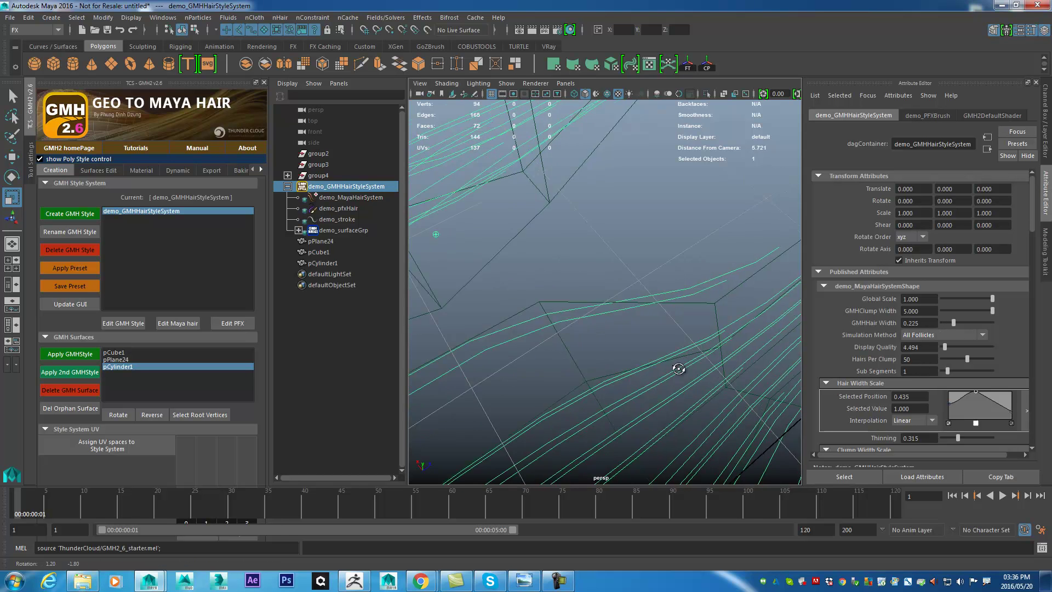
left_click_drag(684, 376, 638, 336, "alt")
Step: Set the hair style's Display Quality to 57.303 and smooth the strands by raising Sub Segments to 10
left_click_drag(945, 347, 970, 347)
left_click_drag(634, 366, 615, 296, "alt")
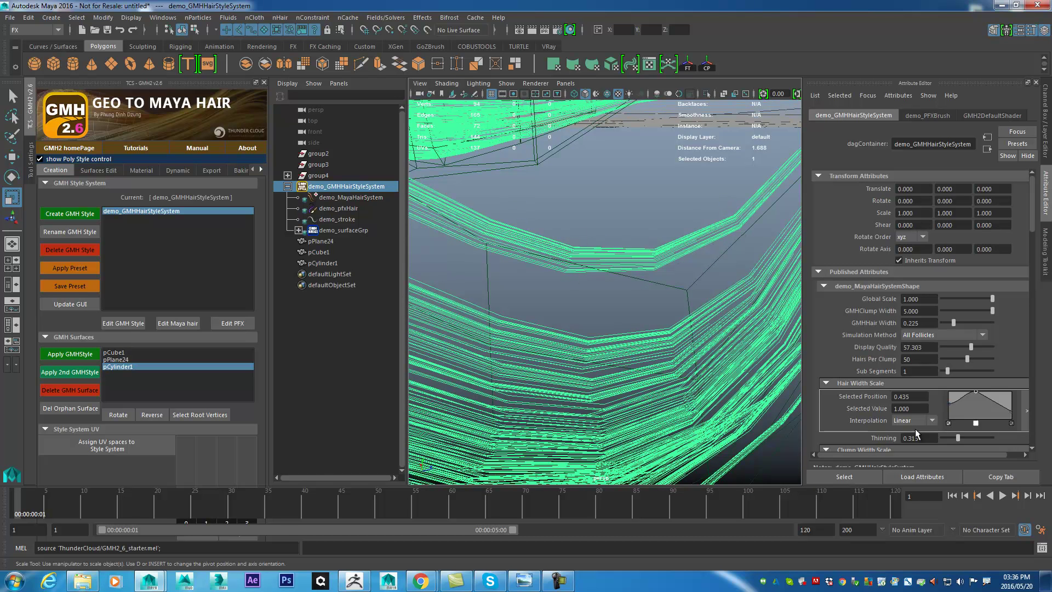
left_click_drag(949, 370, 953, 369)
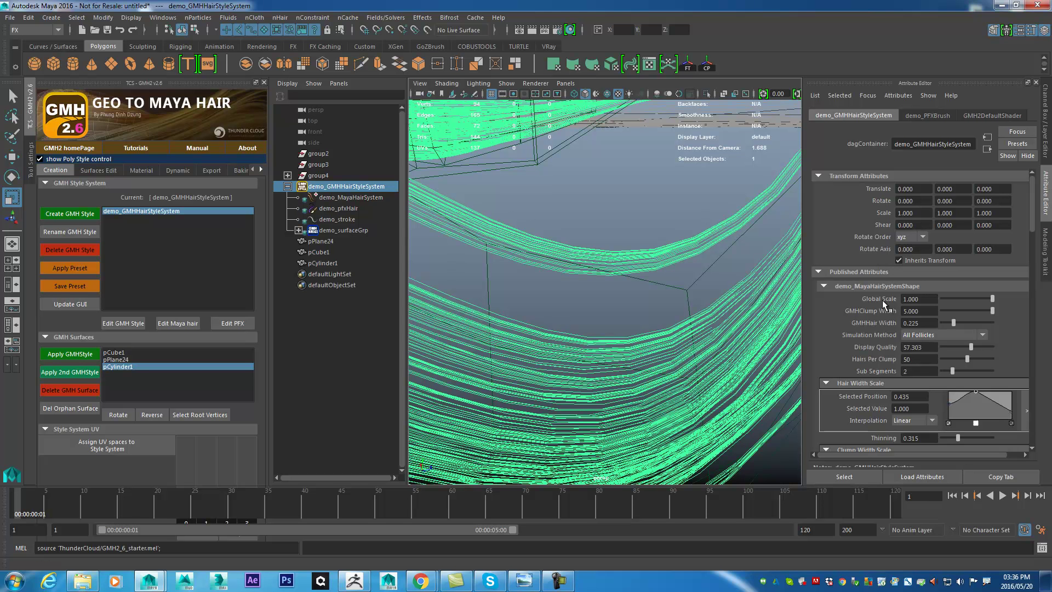
left_click_drag(951, 371, 992, 370)
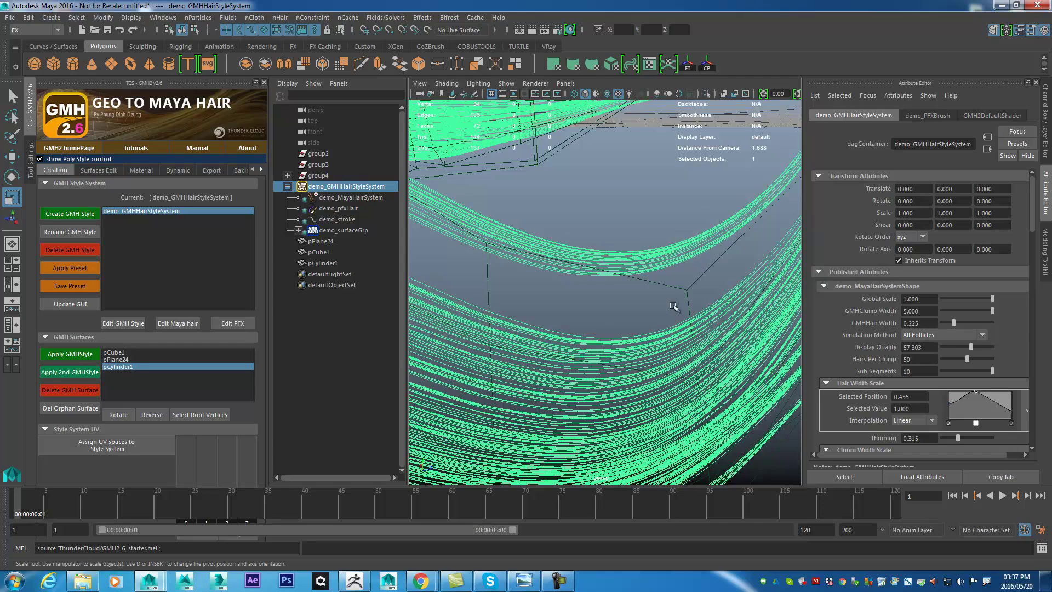
right_click_drag(696, 239, 566, 322, "alt")
left_click_drag(566, 322, 484, 323, "alt")
middle_click_drag(477, 274, 592, 251, "alt")
right_click_drag(655, 357, 618, 211, "alt")
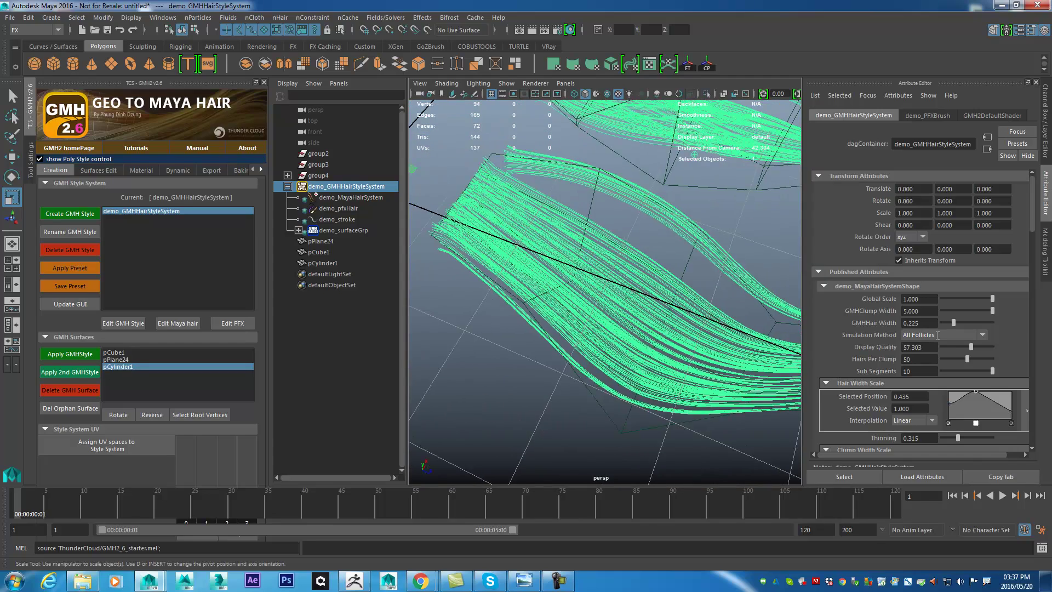
Step: Compare the hair tips with Thinning at 0, and set Thinning to 0.225
scroll(1027, 245, "down", 15)
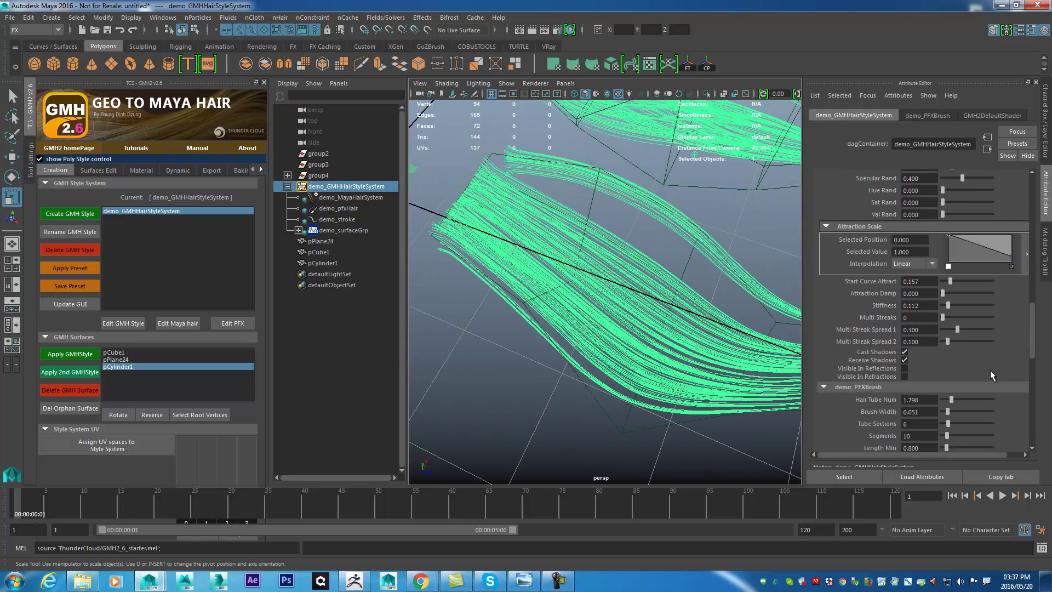
scroll(858, 402, "down", 10)
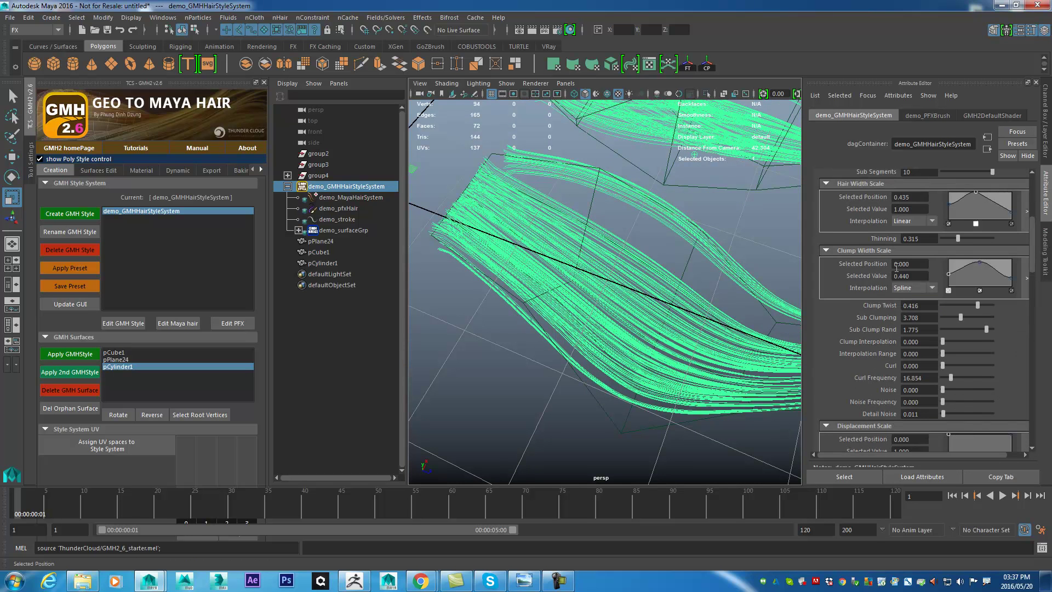
scroll(910, 362, "up", 5)
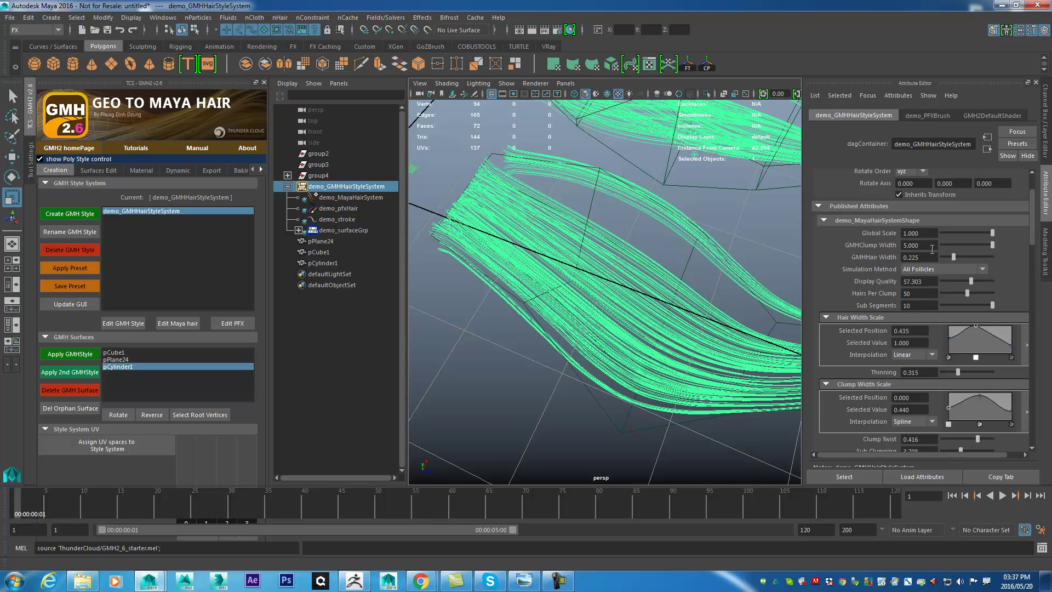
left_click_drag(608, 298, 696, 299, "alt")
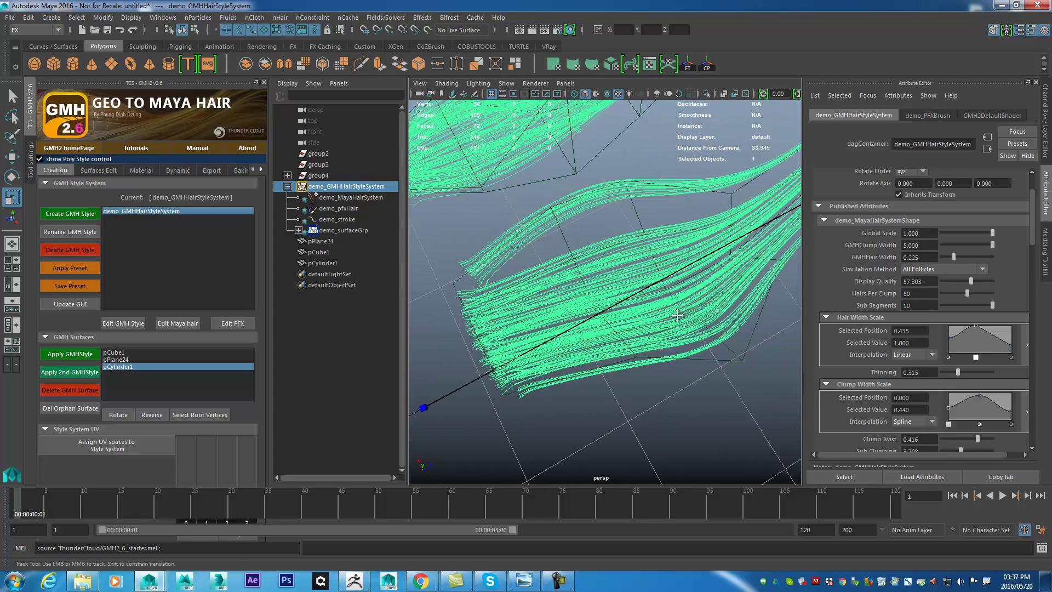
right_click_drag(630, 298, 755, 298, "alt")
left_click_drag(630, 323, 654, 398, "alt")
left_click_drag(954, 372, 940, 372)
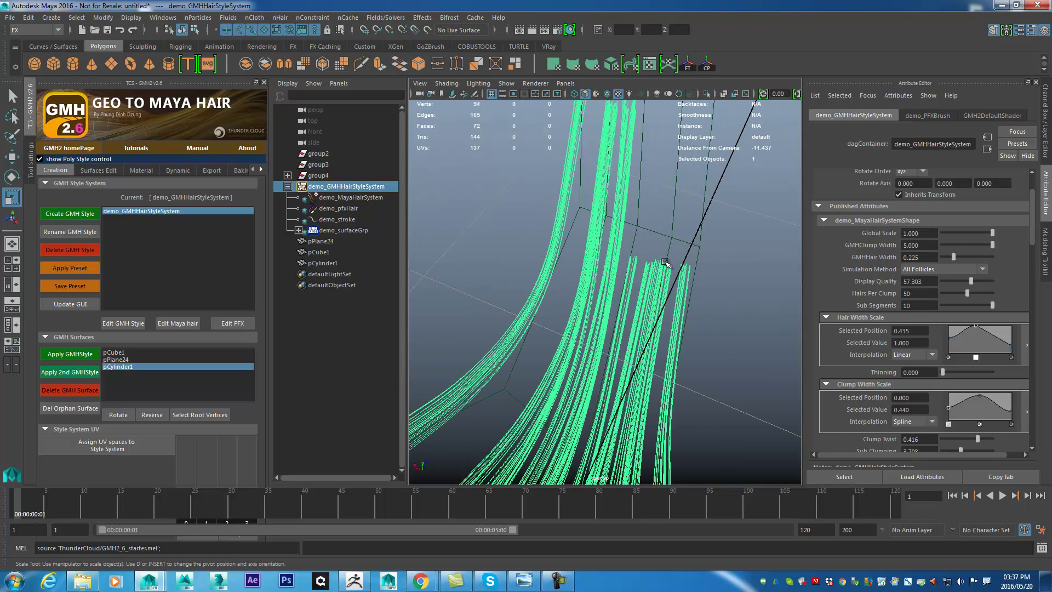
left_click_drag(945, 373, 952, 375)
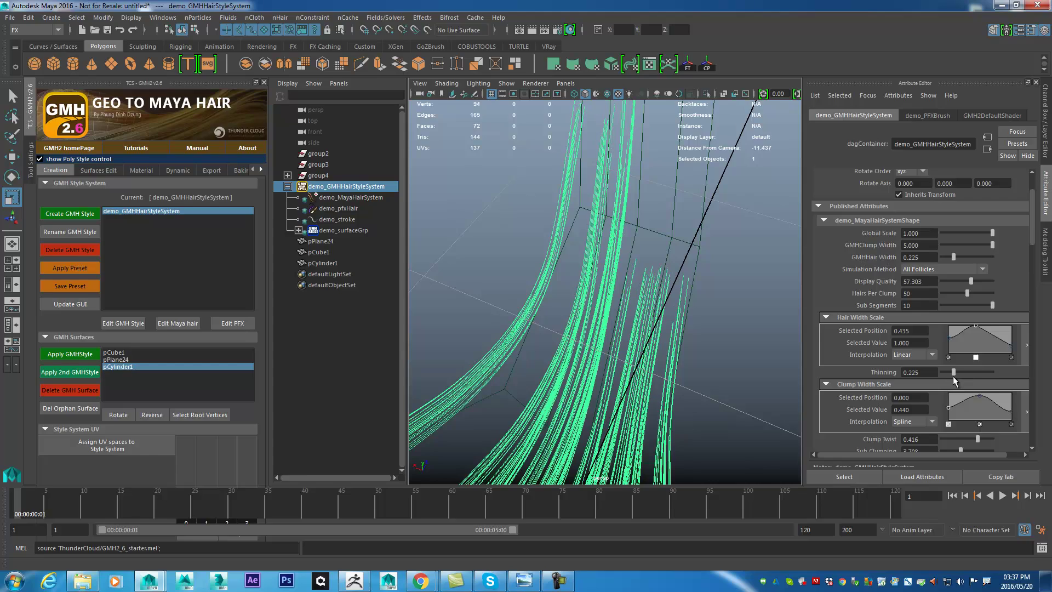
left_click_drag(625, 348, 665, 281, "alt")
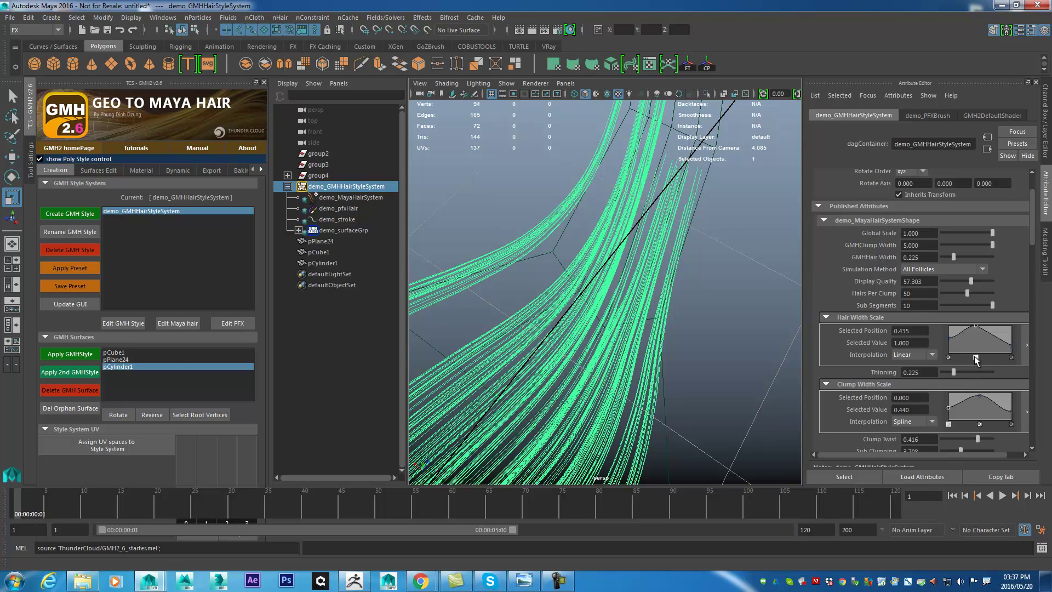
Step: Shift the middle point of the Hair Width Scale curve slightly toward the end and set the end point's value to 0.100
left_click_drag(976, 327, 980, 327)
left_click_drag(924, 261, 878, 266)
left_click_drag(1011, 346, 1014, 353)
Step: Raise the first point of the Clump Width Scale curve, at position 0.000, to a value of 1.000
scroll(992, 361, "down", 2)
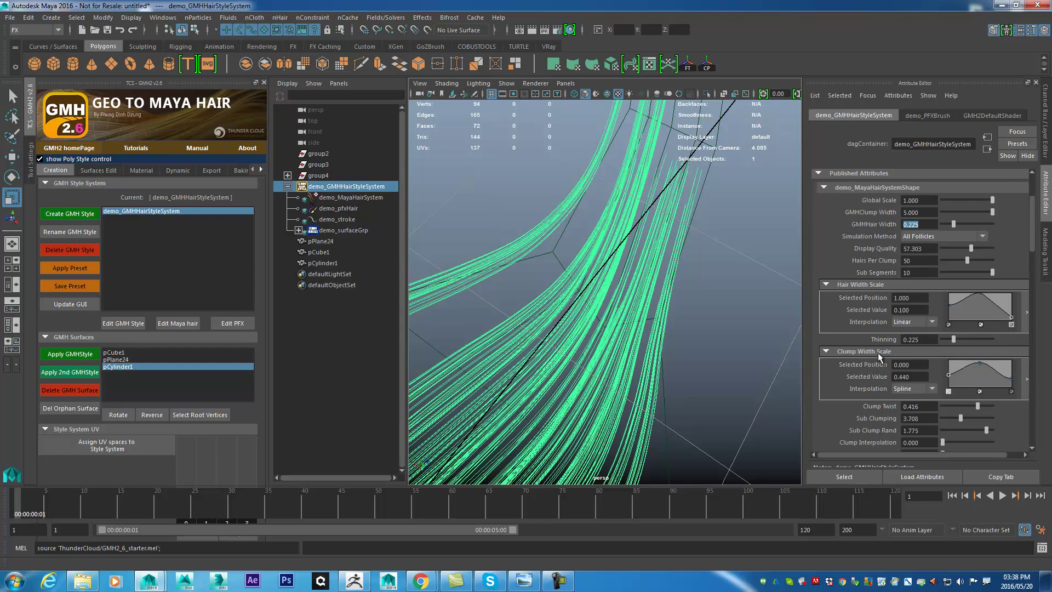
left_click_drag(733, 383, 499, 333, "alt")
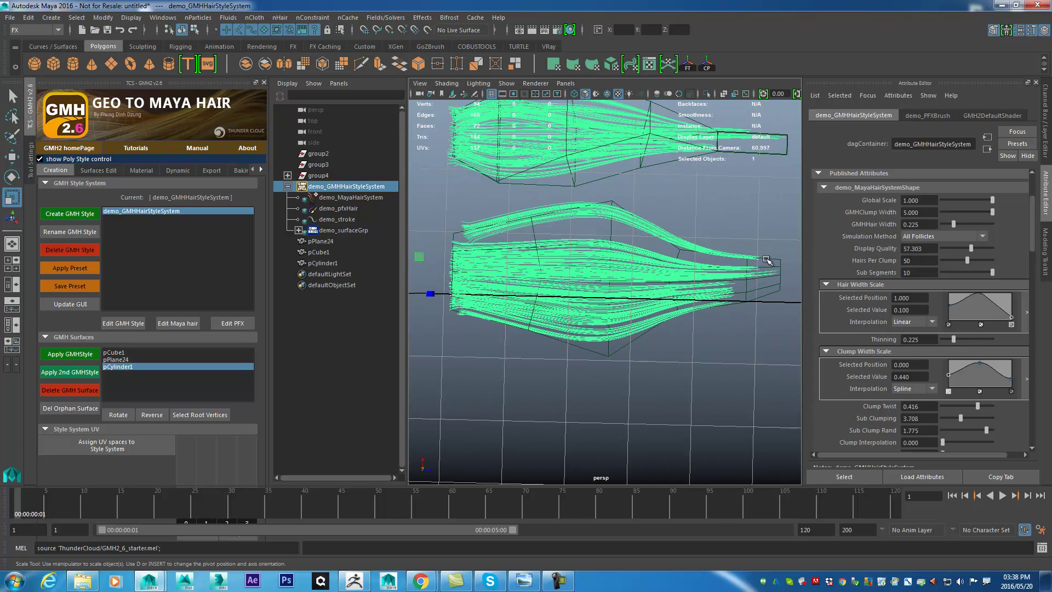
left_click_drag(948, 375, 947, 359)
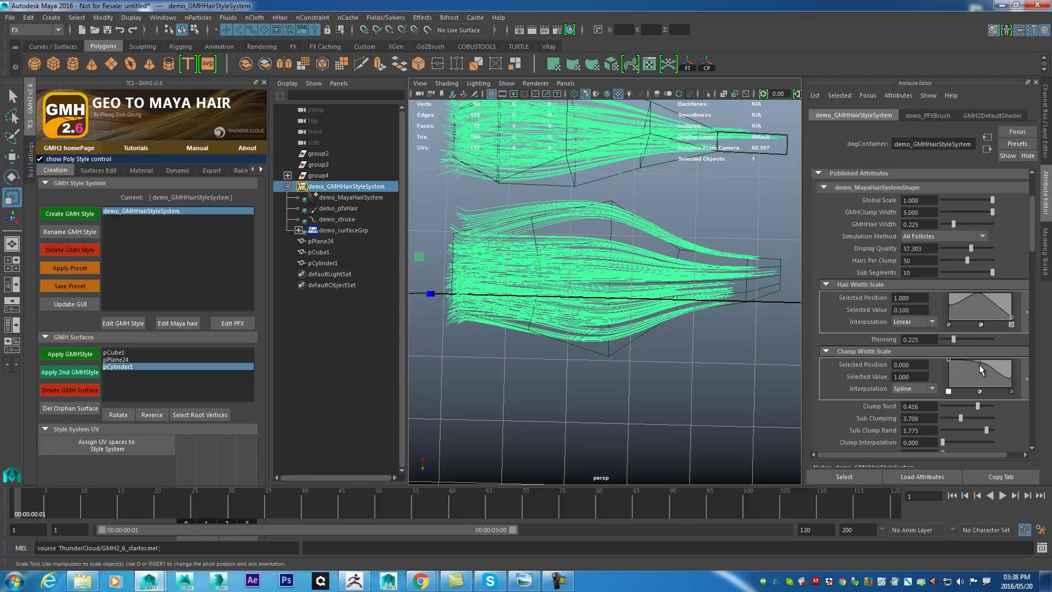
Step: Set the end point of the Clump Width Scale curve to 0.120 and its middle point's value to 0.560
mouse_move(1012, 384)
left_mouse_down()
mouse_move(1010, 355)
mouse_move(1022, 385)
left_mouse_up()
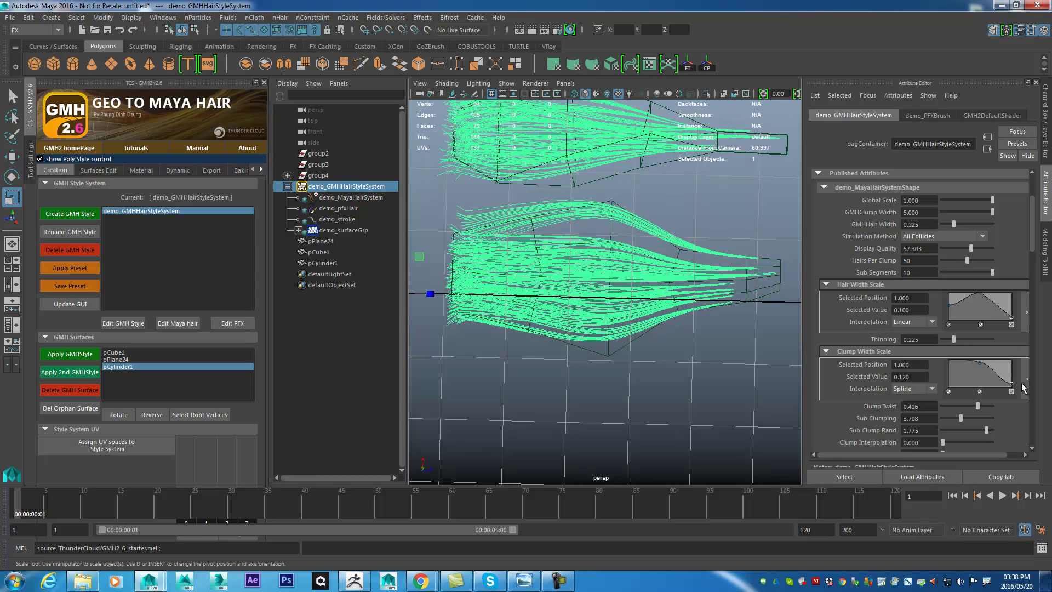
middle_click_drag(603, 354, 536, 352, "alt")
right_click_drag(535, 352, 789, 339, "alt")
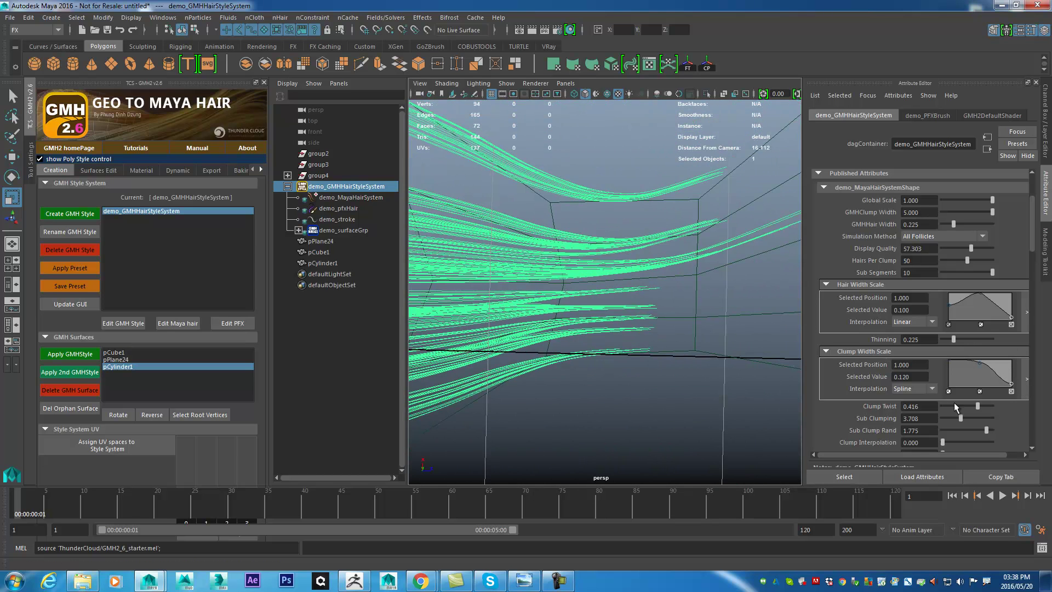
left_click(976, 373)
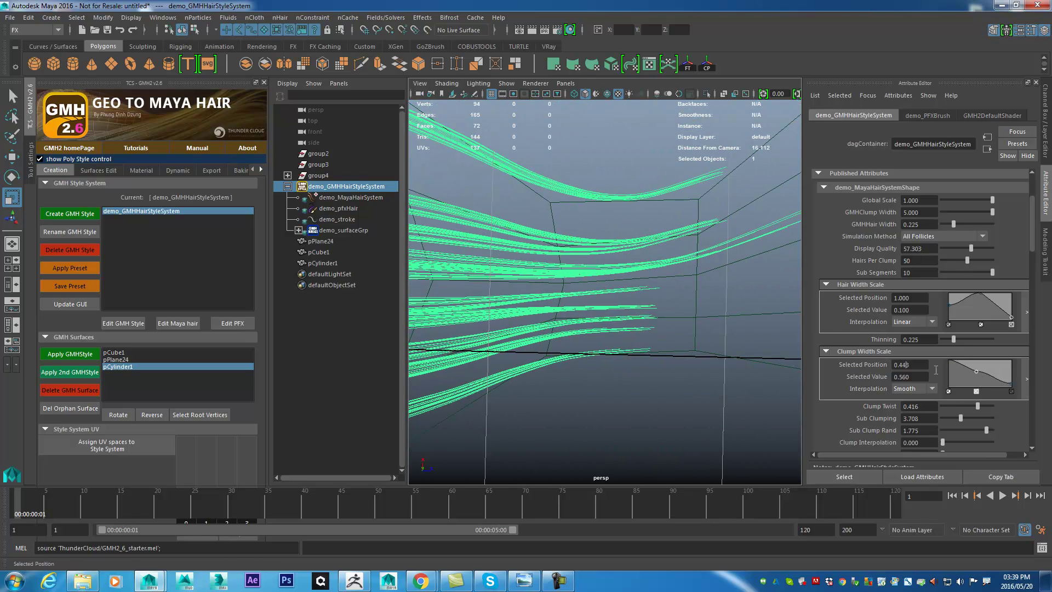
Step: Lower the first point of the Clump Width Scale curve, at position 0.000, to a value of 0.400
left_click_drag(948, 360, 949, 369)
left_click_drag(947, 376, 947, 375)
right_click_drag(762, 329, 499, 300, "alt")
middle_click_drag(499, 300, 693, 318, "alt")
mouse_move(693, 320)
left_mouse_down("alt")
mouse_move(674, 274)
mouse_move(696, 328)
mouse_move(683, 295)
mouse_move(674, 324)
left_mouse_up("alt")
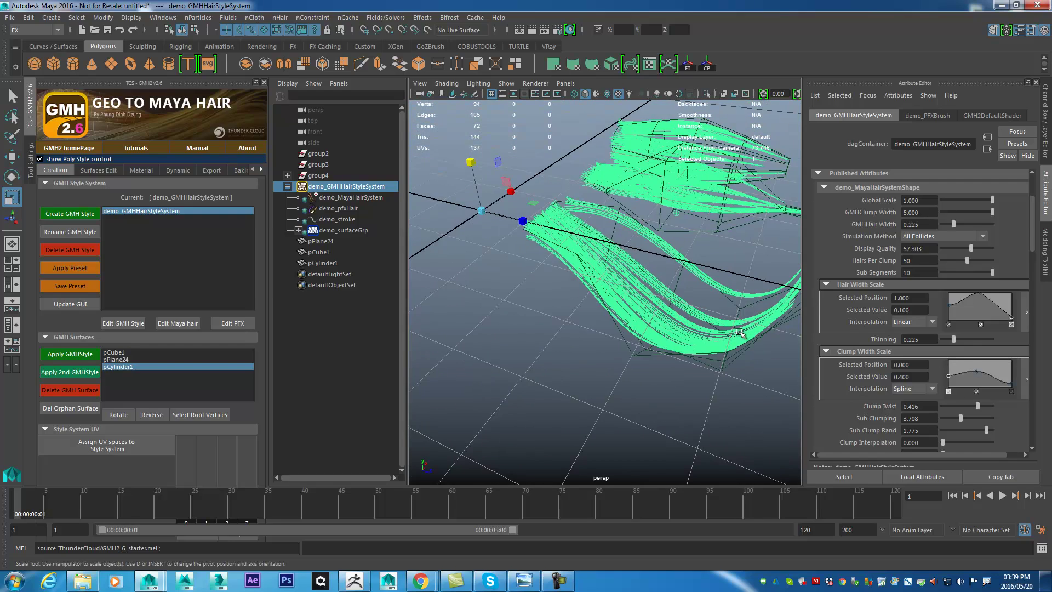
Step: Reverse the hair clumps' twist by setting Clump Twist to -0.483
scroll(888, 394, "down", 2)
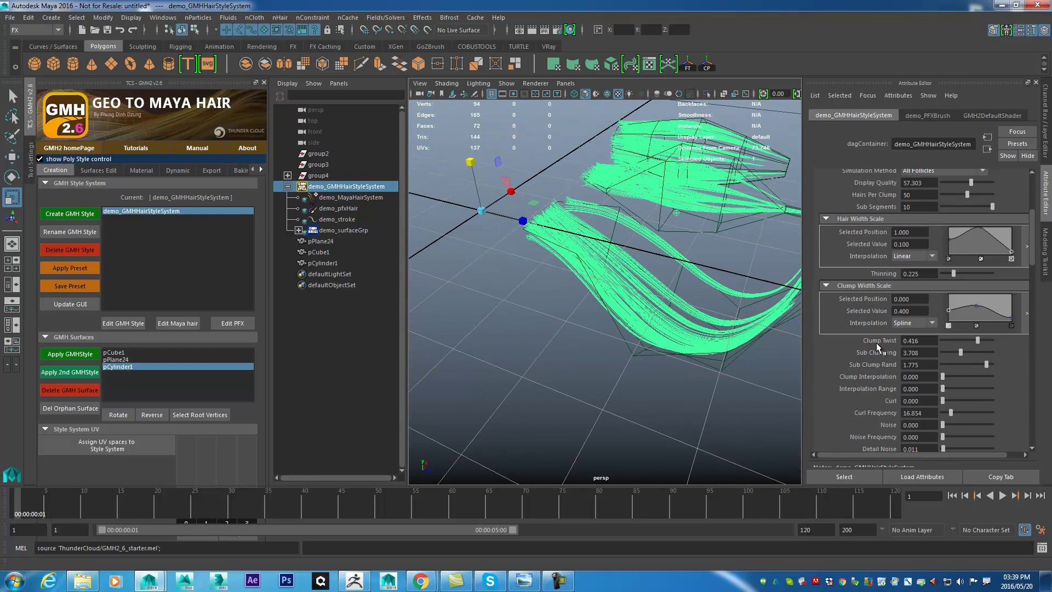
scroll(645, 352, "up", 5)
mouse_move(642, 352)
left_mouse_down("alt")
mouse_move(608, 342)
mouse_move(646, 336)
left_mouse_up("alt")
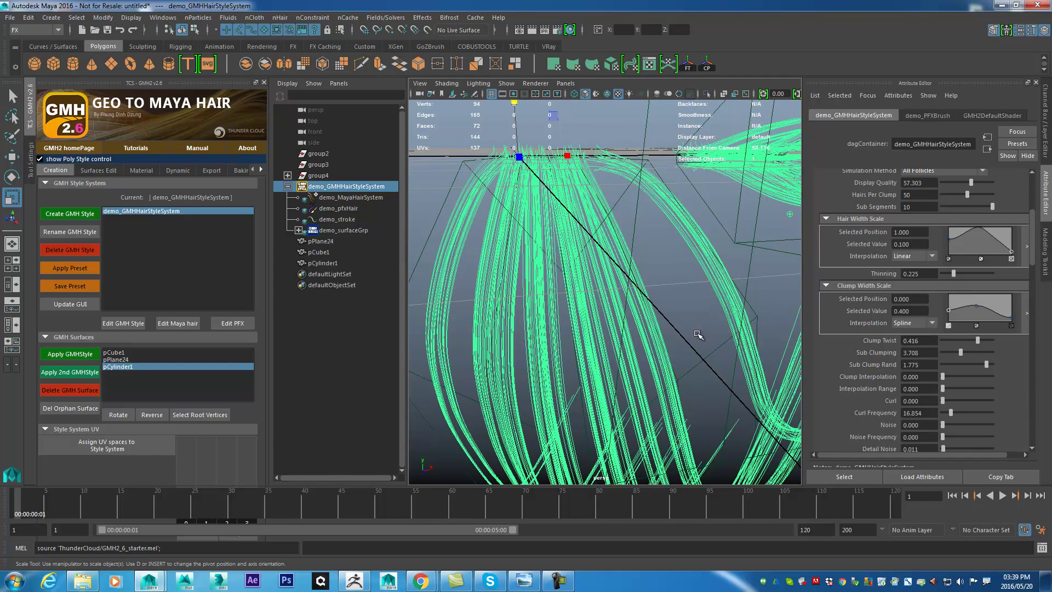
mouse_move(974, 343)
left_mouse_down()
mouse_move(936, 343)
mouse_move(965, 343)
left_mouse_up()
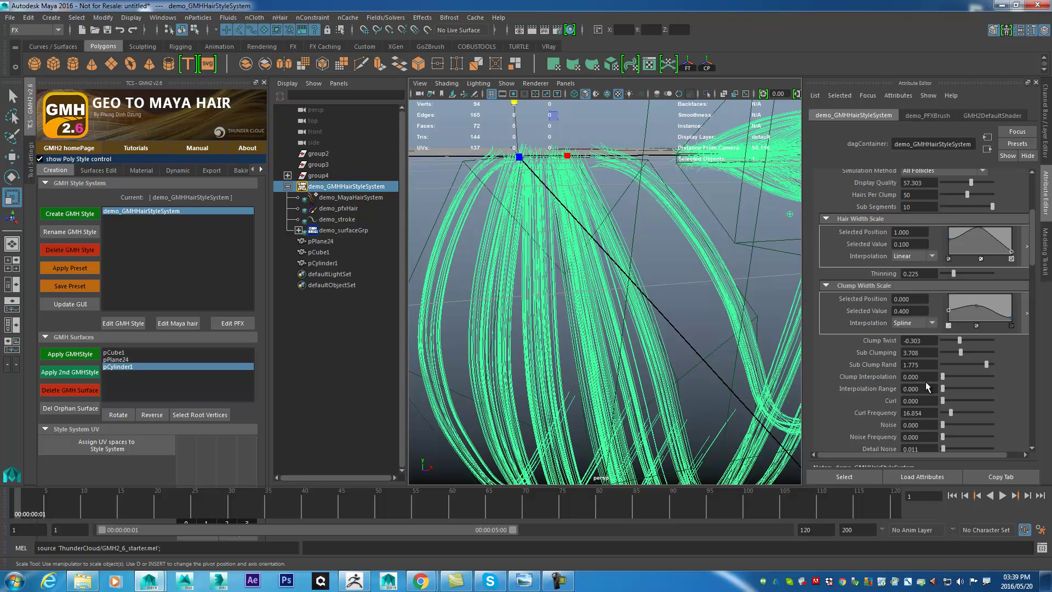
left_click_drag(957, 340, 954, 338)
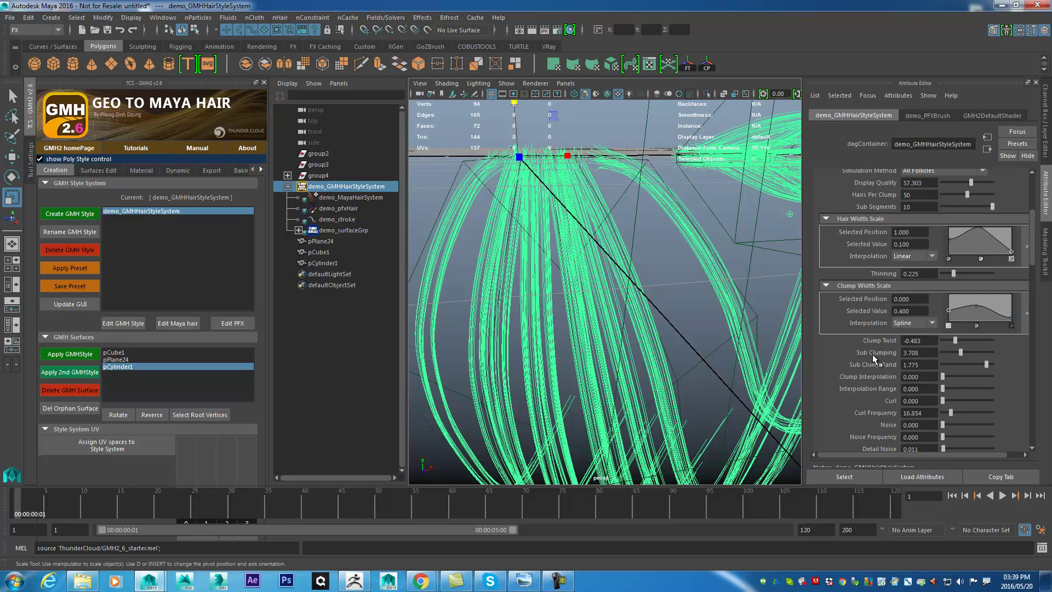
Step: Compare the clumps with Sub Clumping at 10.000, set it to 3.483, and set Sub Clump Rand to 1.573
left_click_drag(633, 312, 618, 341, "alt")
right_click_drag(670, 338, 606, 303, "alt")
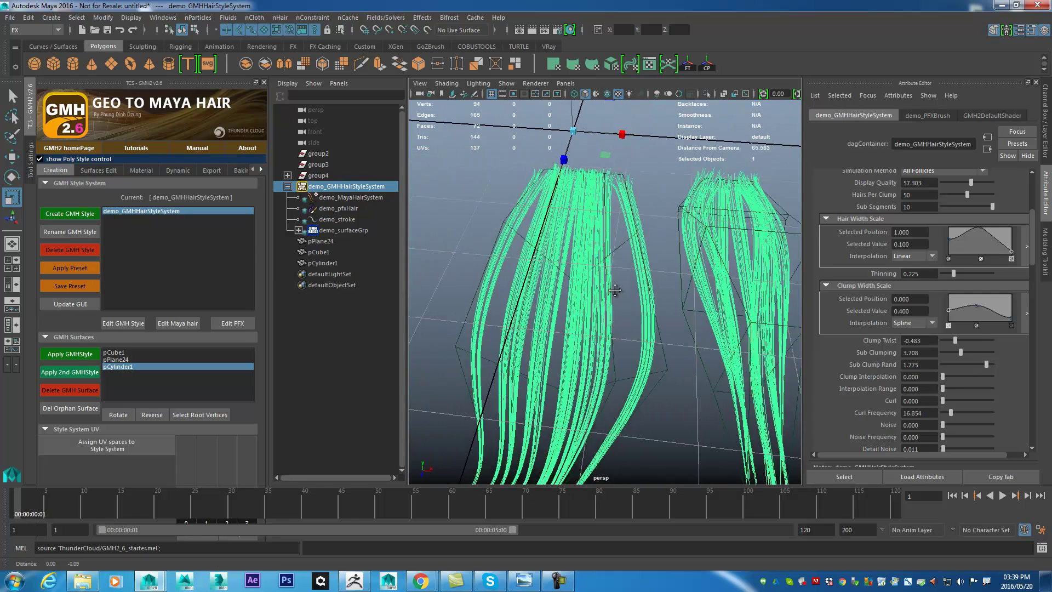
left_click_drag(606, 305, 637, 215, "alt")
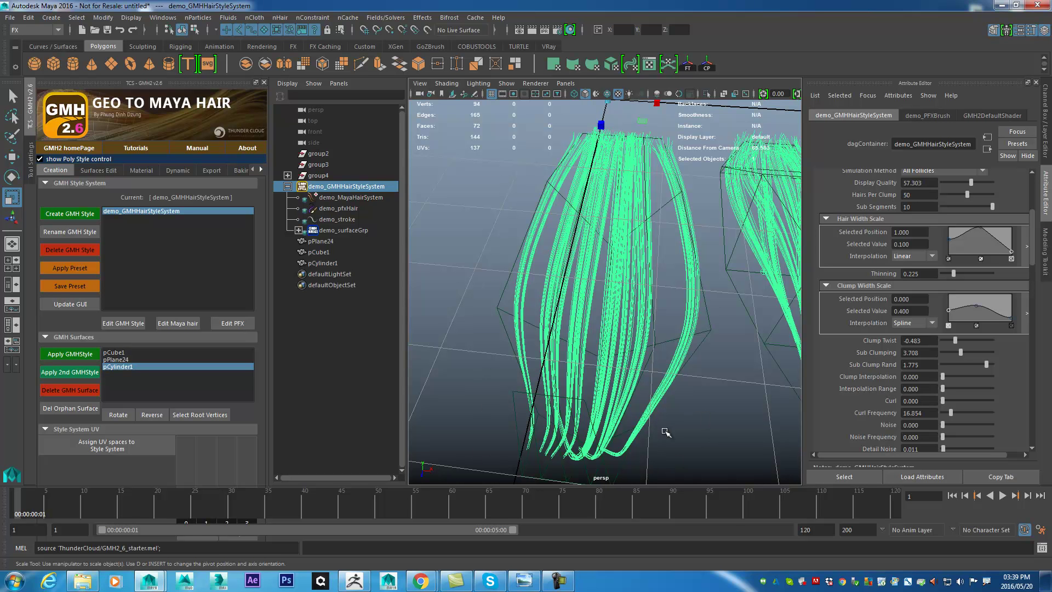
left_click_drag(956, 353, 998, 350)
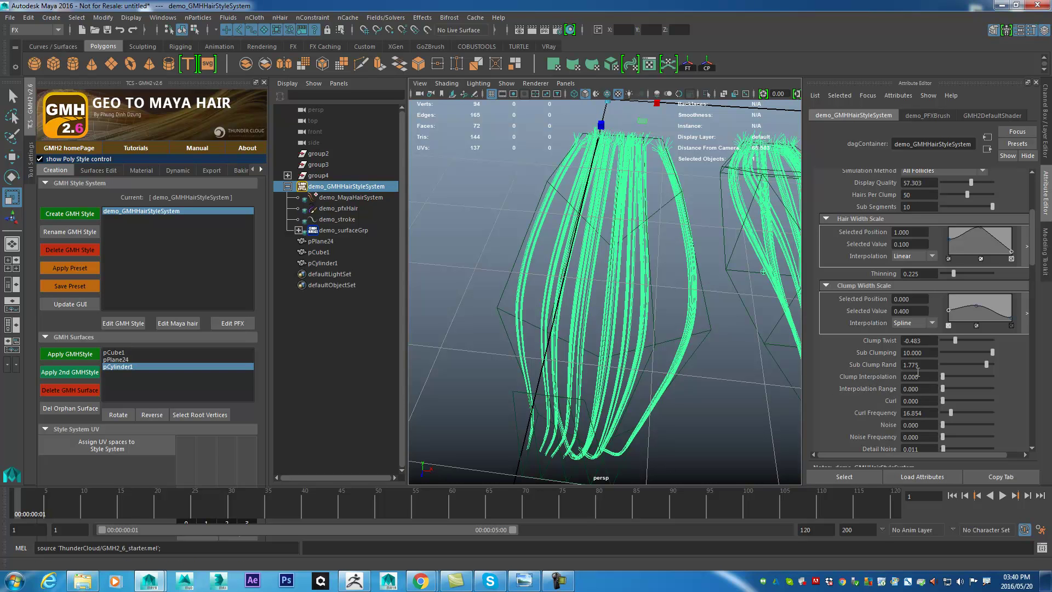
mouse_move(944, 363)
left_mouse_down()
mouse_move(964, 363)
mouse_move(958, 351)
left_mouse_up()
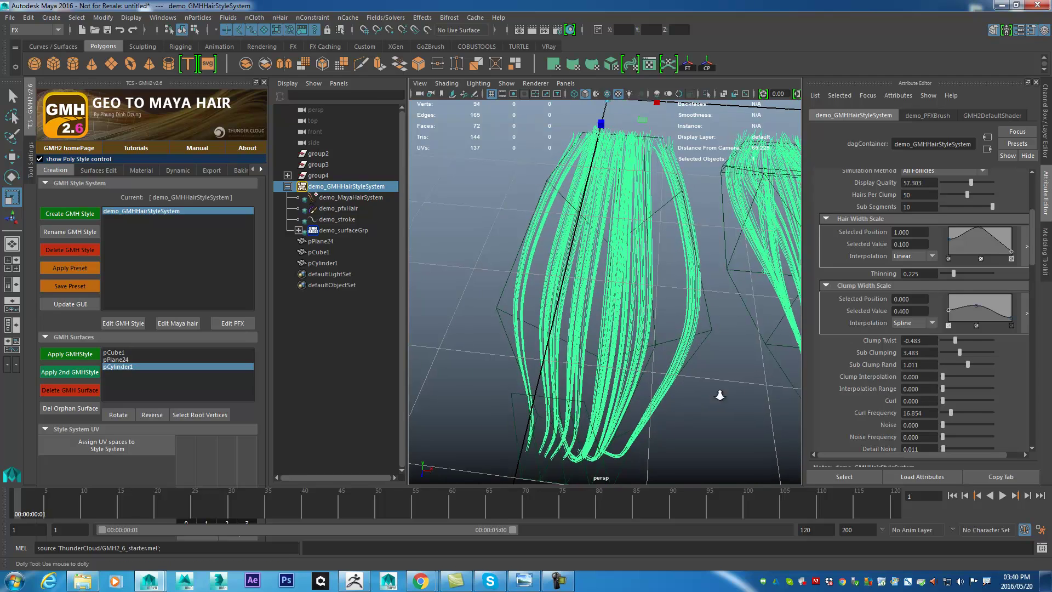
scroll(777, 395, "up", 3)
scroll(777, 395, "down", 1)
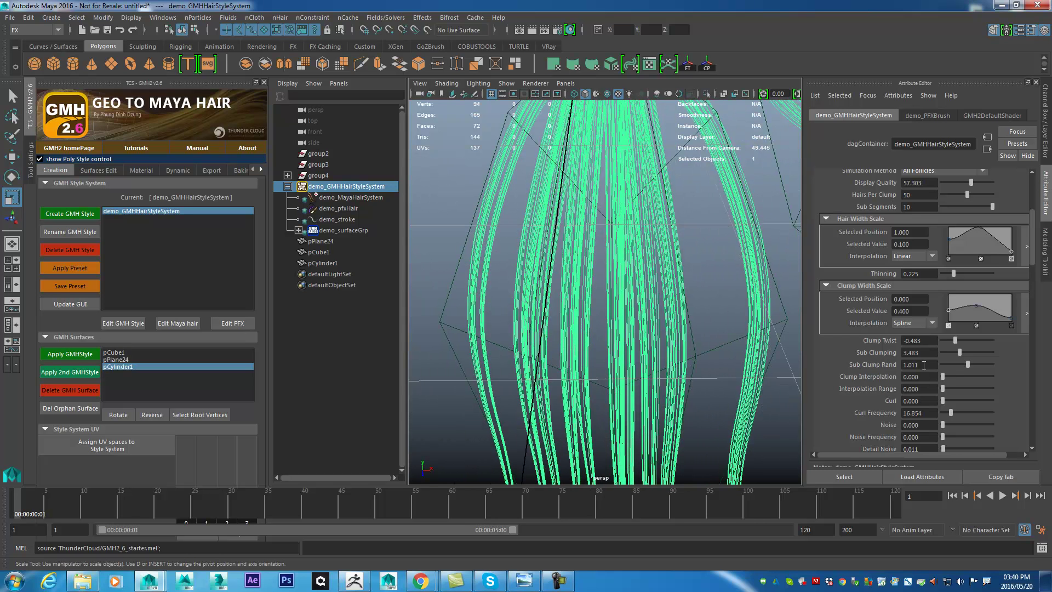
mouse_move(968, 365)
left_mouse_down()
mouse_move(985, 363)
mouse_move(949, 365)
mouse_move(980, 363)
left_mouse_up()
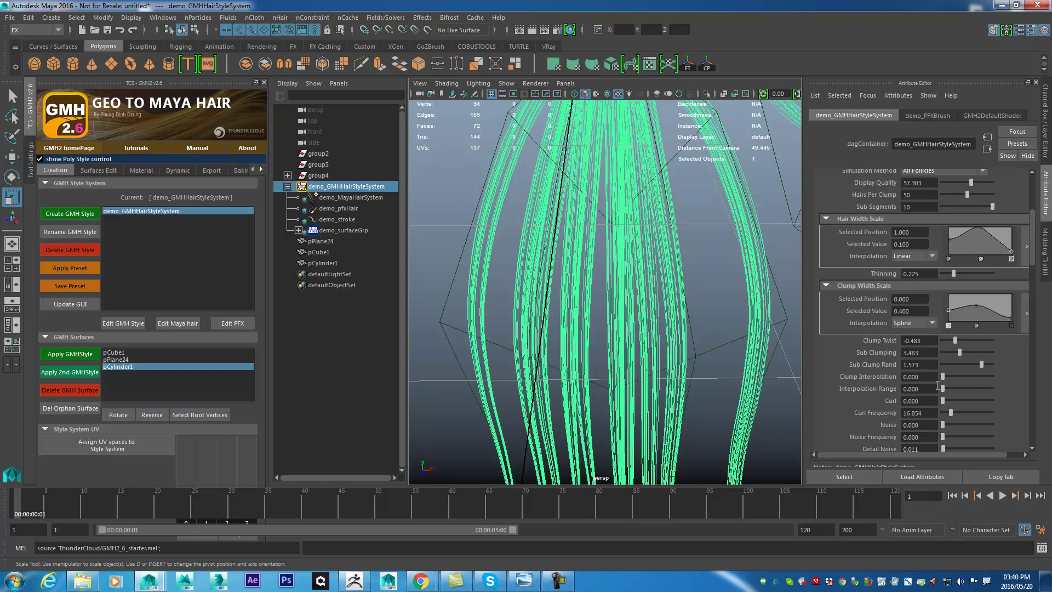
Step: Try the Clump Interpolation and Interpolation Range settings, and raise Clump Interpolation to 1.000
left_click_drag(945, 379, 952, 379)
mouse_move(943, 386)
left_mouse_down()
mouse_move(960, 390)
mouse_move(942, 391)
mouse_move(968, 376)
mouse_move(932, 379)
left_mouse_up()
left_click_drag(941, 376, 1004, 376)
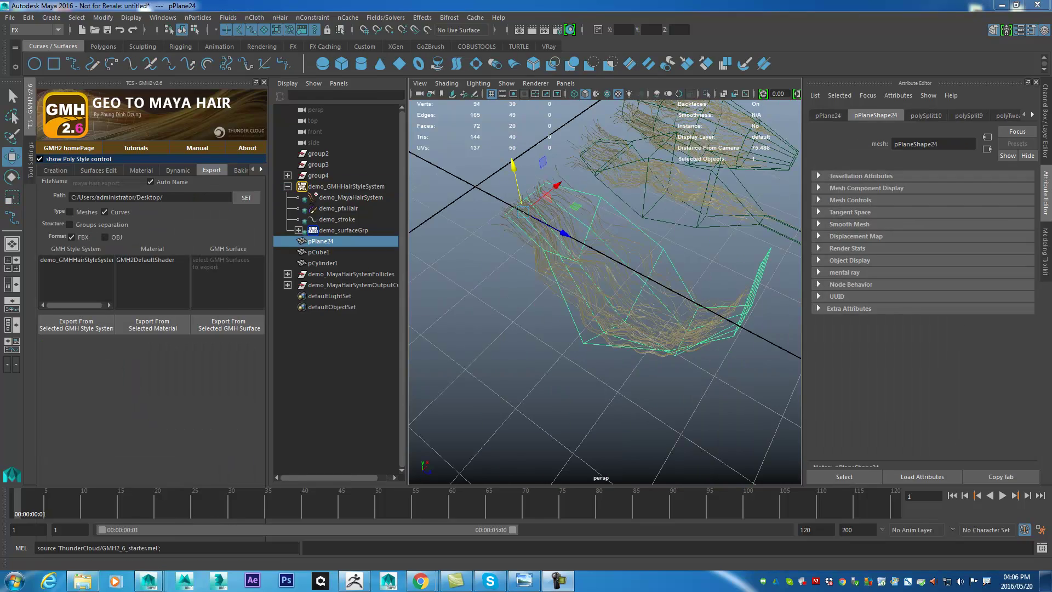
Step: Examine the wavy hair curves generated along the pPlane24 strip from several angles, from roots to tips
left_click_drag(581, 387, 621, 277, "alt")
middle_click_drag(620, 277, 631, 276, "alt")
left_click_drag(631, 276, 544, 257, "alt")
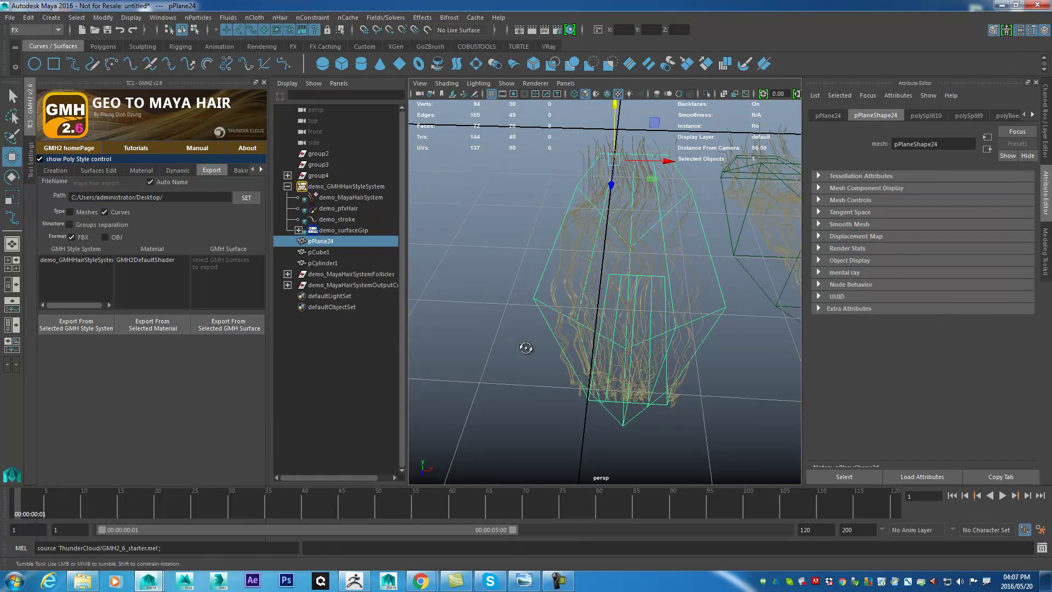
left_click_drag(523, 350, 592, 352, "alt")
left_click_drag(550, 295, 459, 259, "alt")
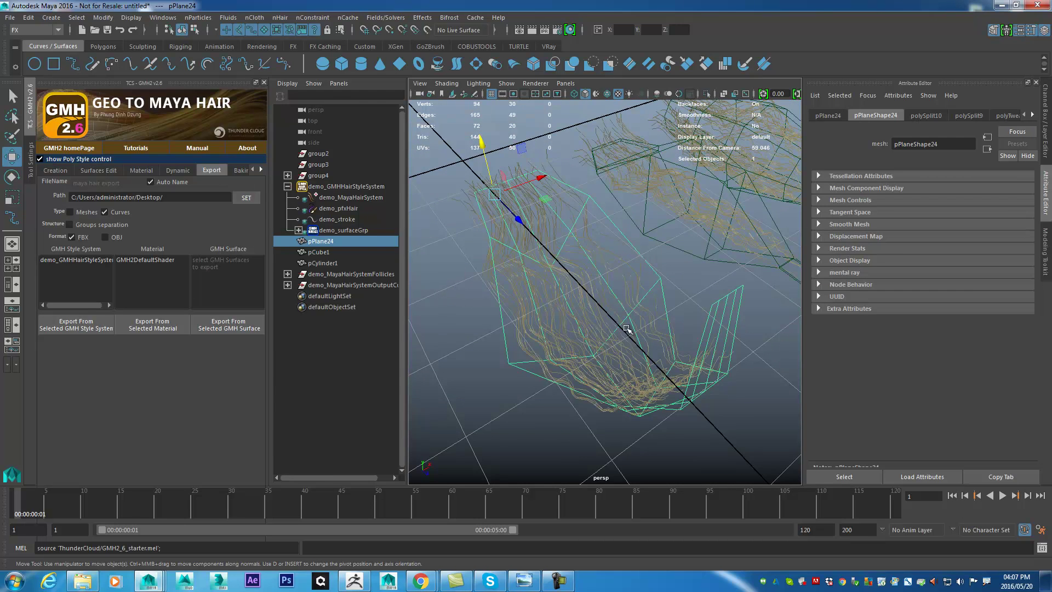
left_click_drag(451, 296, 556, 308, "alt")
left_click_drag(566, 228, 589, 241, "alt")
right_click_drag(589, 241, 624, 295, "alt")
left_click_drag(624, 296, 574, 224, "alt")
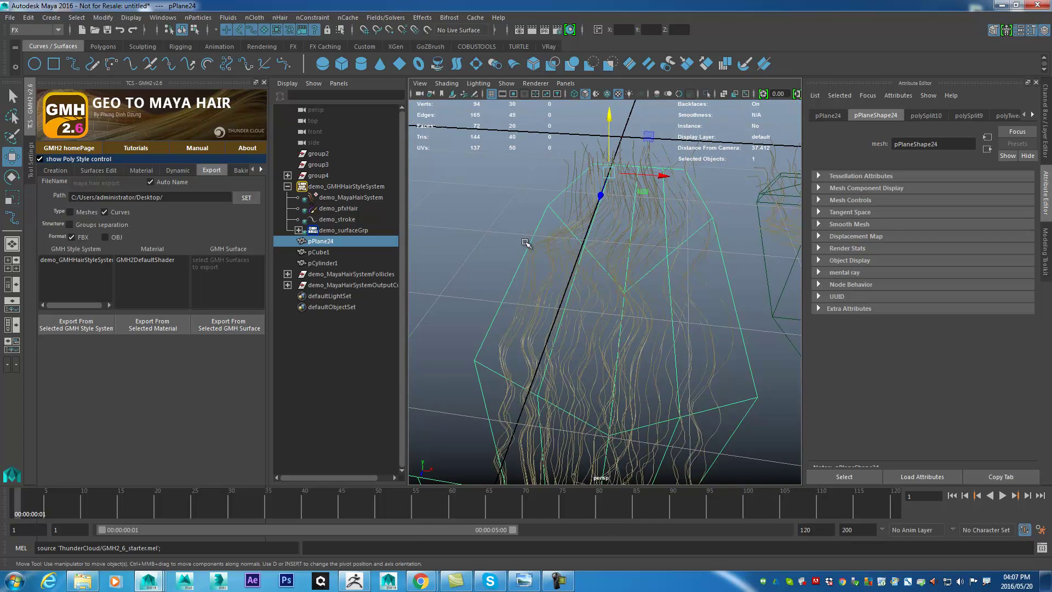
left_click_drag(613, 337, 638, 178, "alt")
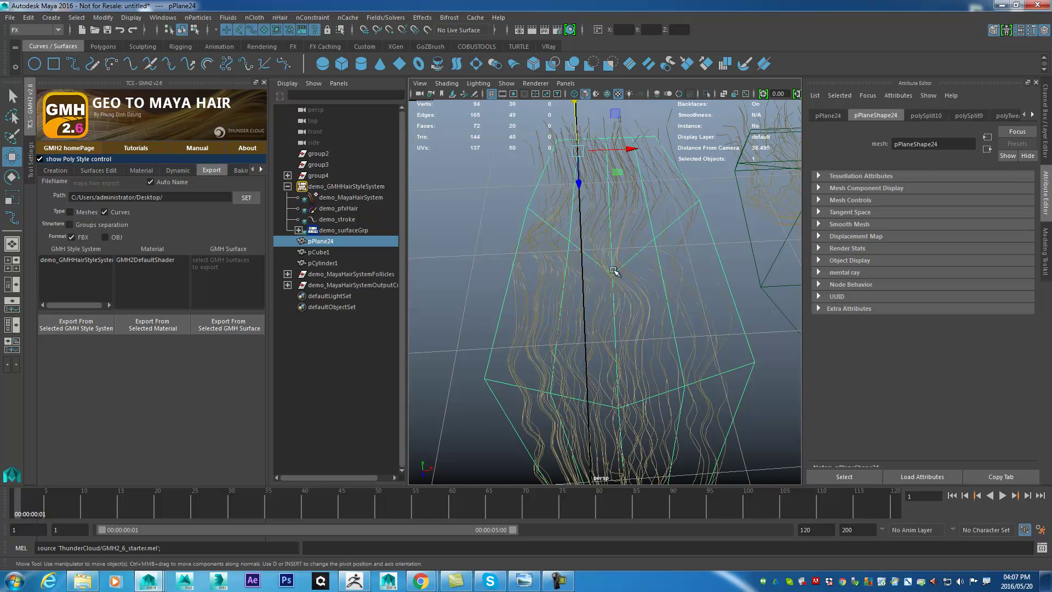
left_click_drag(615, 301, 615, 178, "alt")
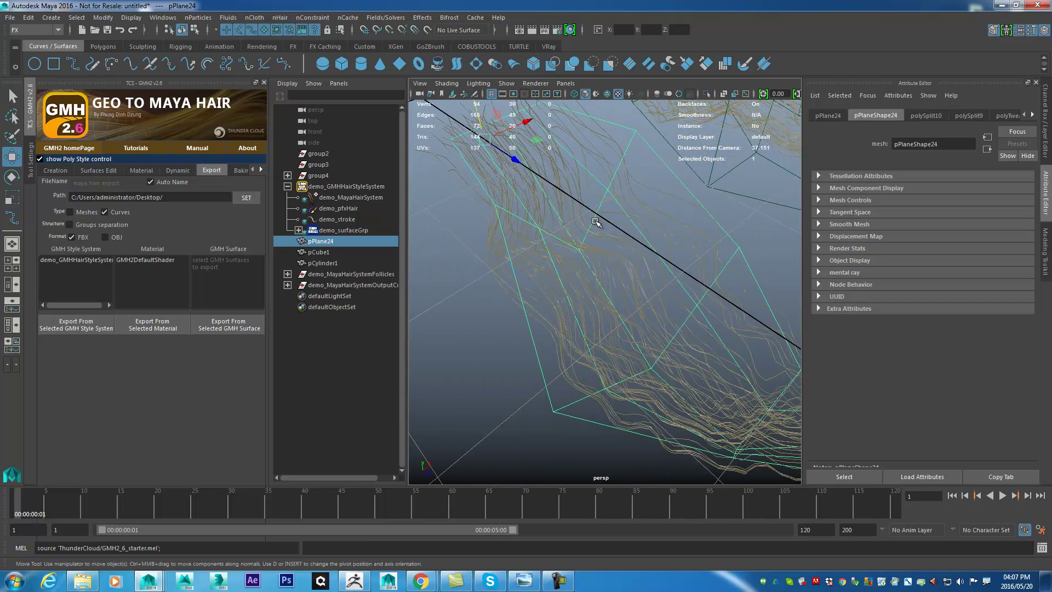
left_click_drag(516, 195, 512, 213, "alt")
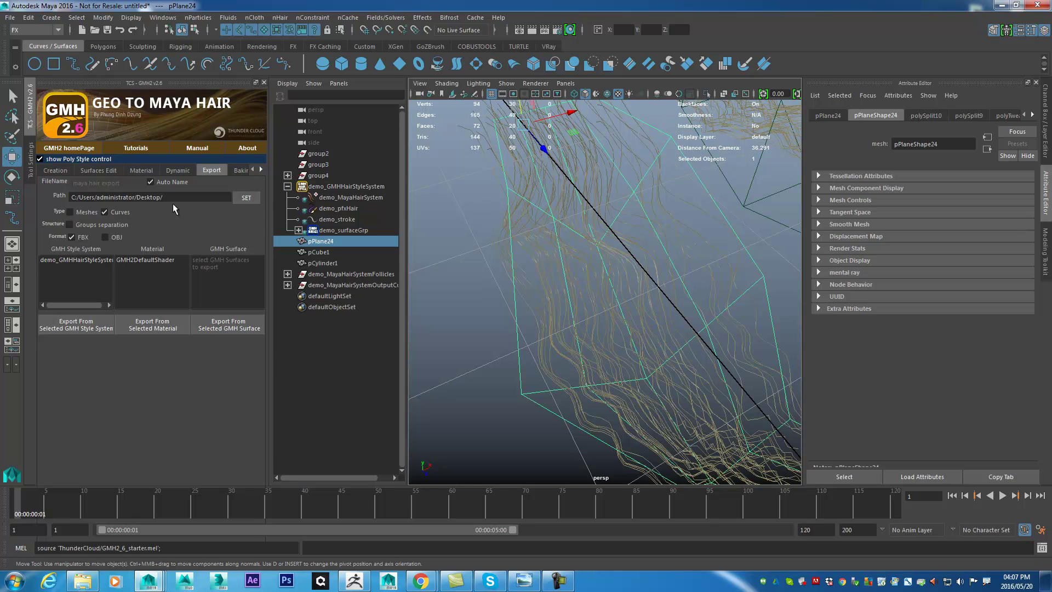
Step: Open the attributes of the demo_GMHHairStyleSystem hair style for editing
left_click(55, 172)
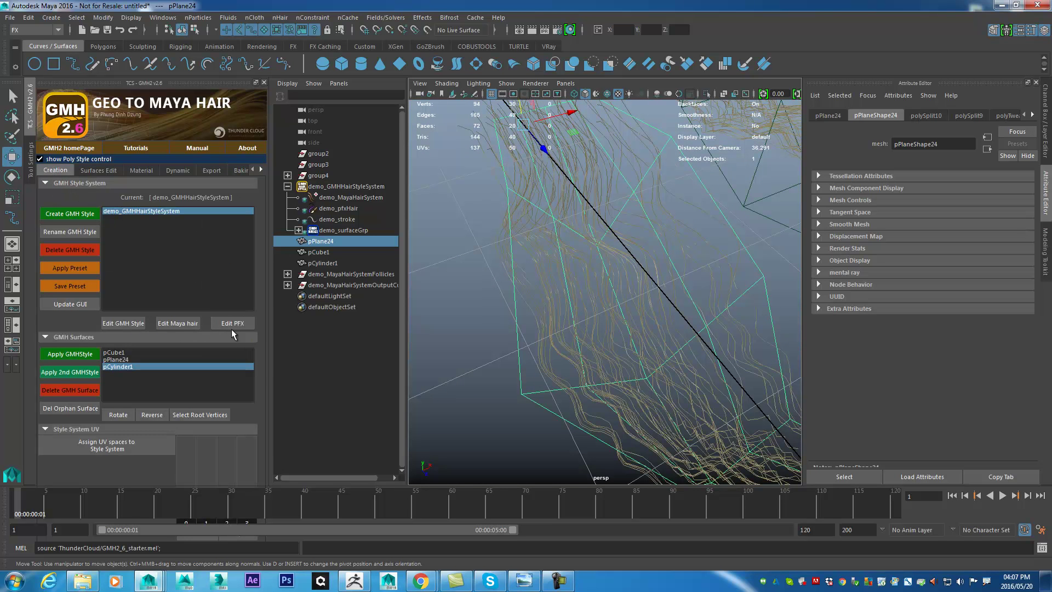
left_click_drag(622, 390, 510, 253, "alt")
scroll(547, 219, "up", 5)
left_click_drag(547, 220, 488, 162, "alt")
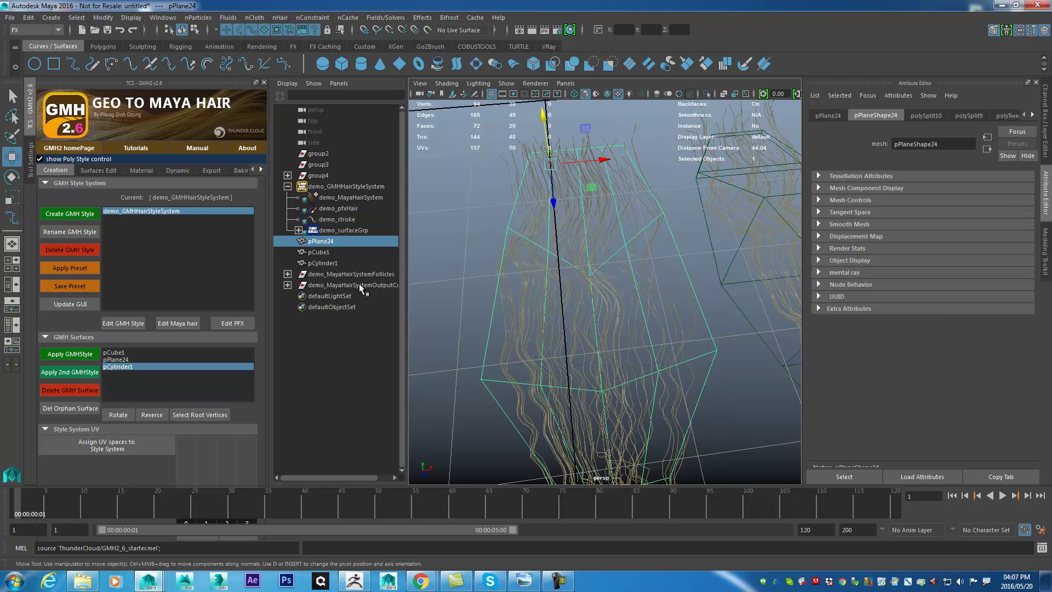
left_click(130, 325)
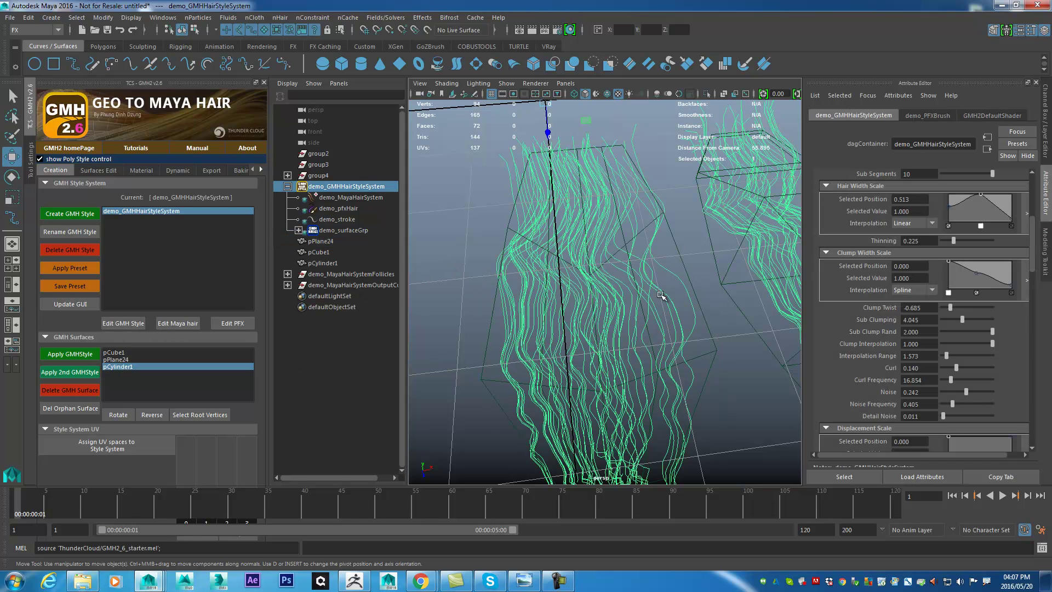
Step: Check the hair style's Hairs Per Clump setting against the density of the displayed strands
left_click_drag(642, 364, 615, 344, "alt")
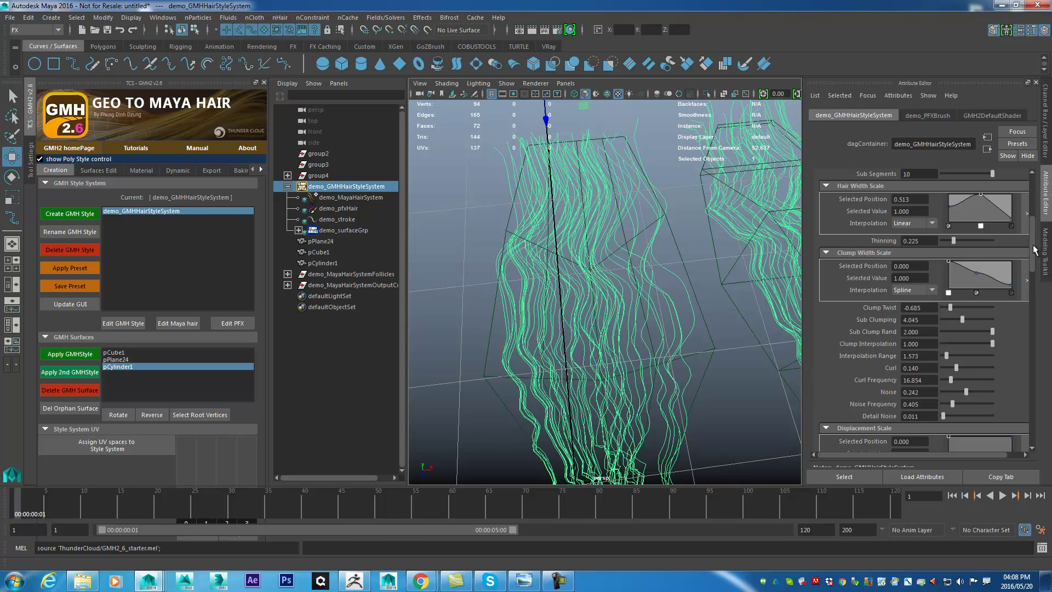
scroll(1030, 241, "up", 3)
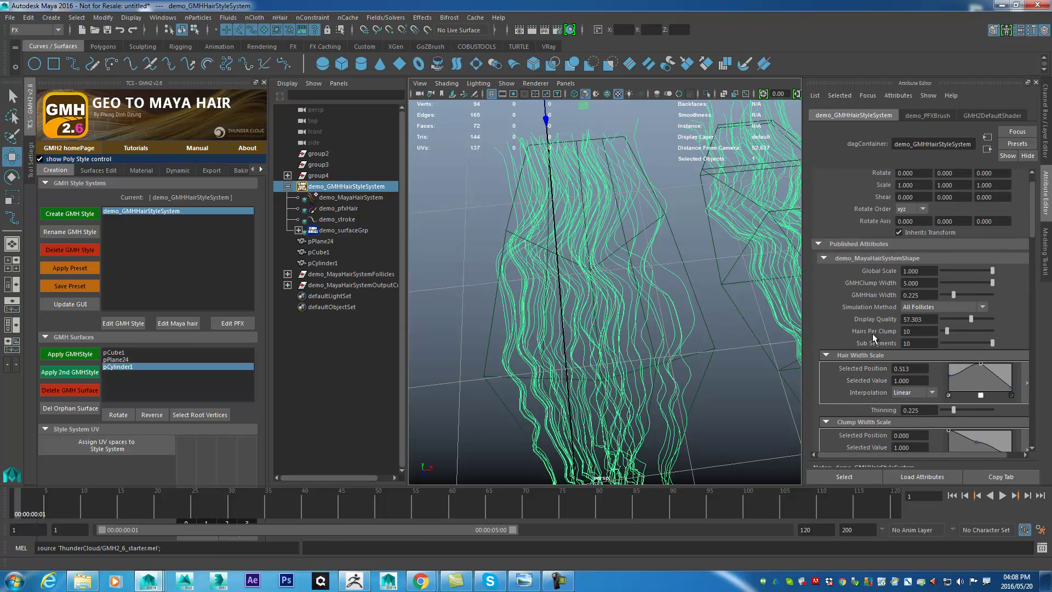
double_click(918, 330)
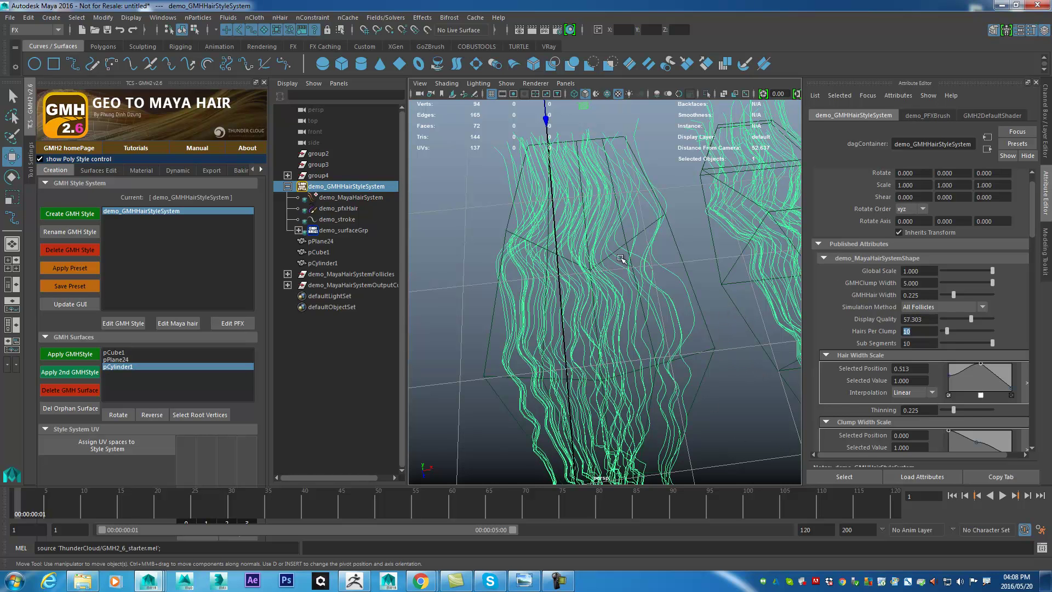
middle_click_drag(664, 319, 662, 301, "alt")
double_click(924, 330)
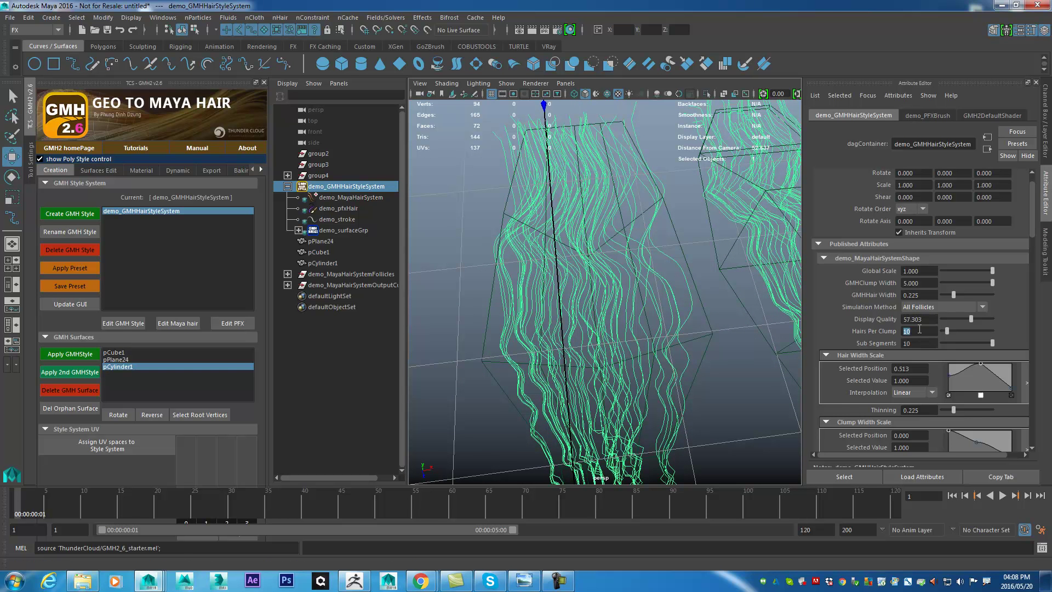
left_click_drag(508, 331, 575, 317, "alt")
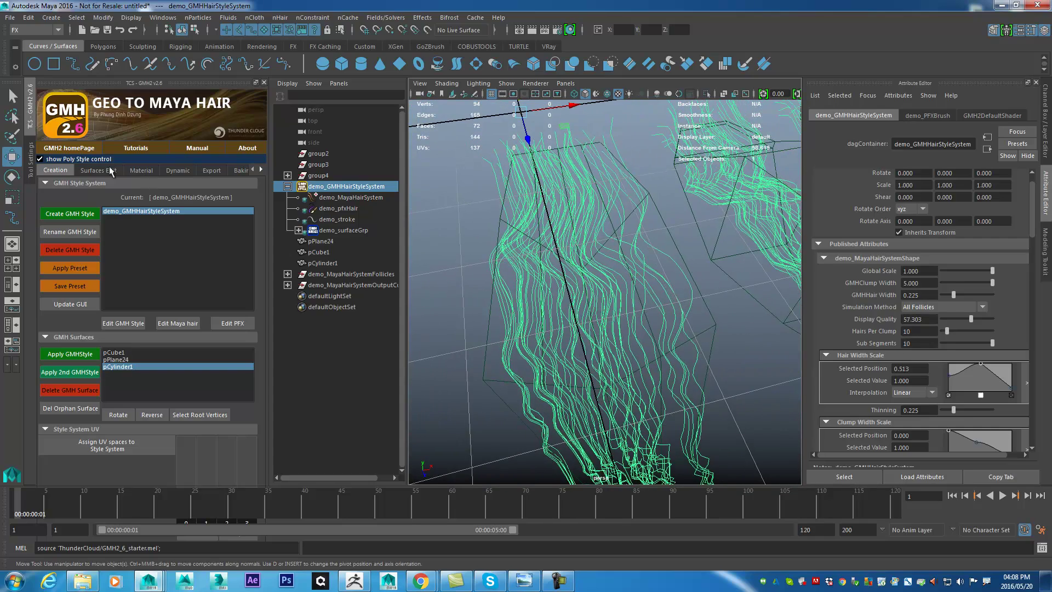
Step: Bring up the hair export settings and browse to the Desktop for a new export path
left_click(210, 171)
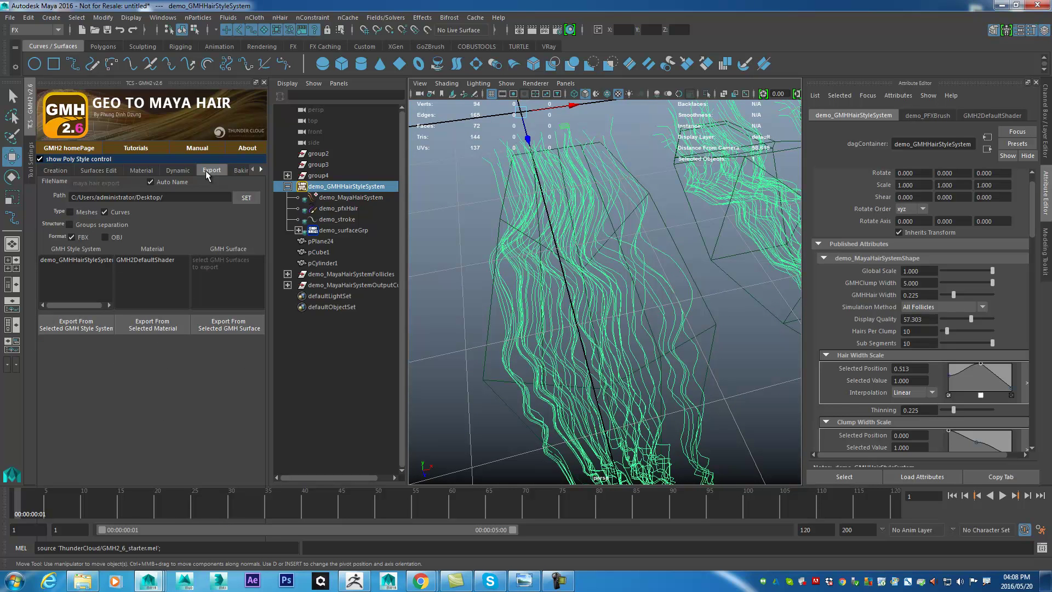
left_click_drag(201, 197, 71, 198)
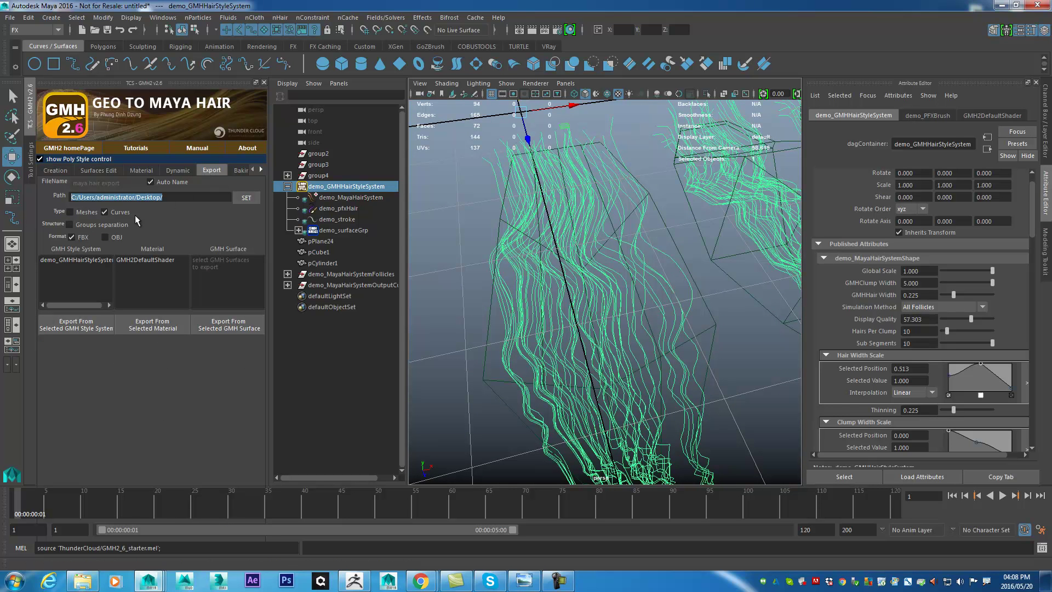
left_click(248, 200)
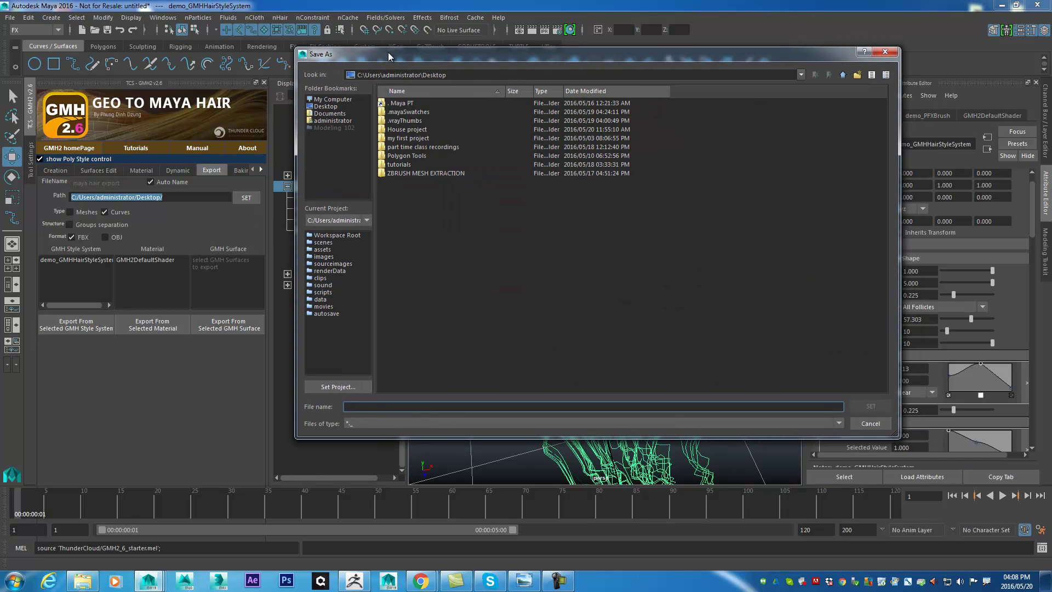
left_click_drag(389, 53, 440, 71)
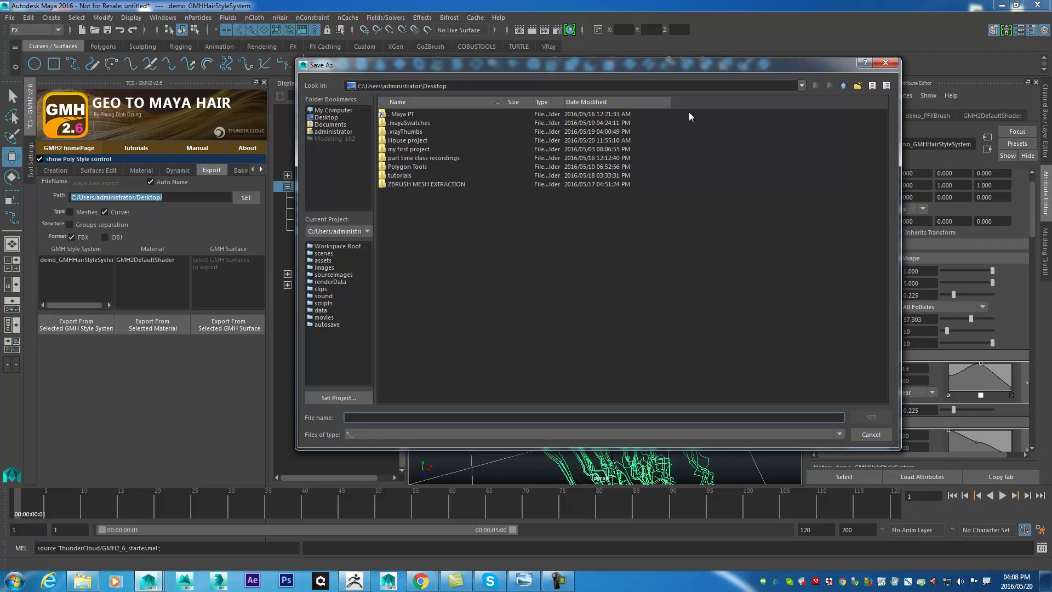
left_click(322, 118)
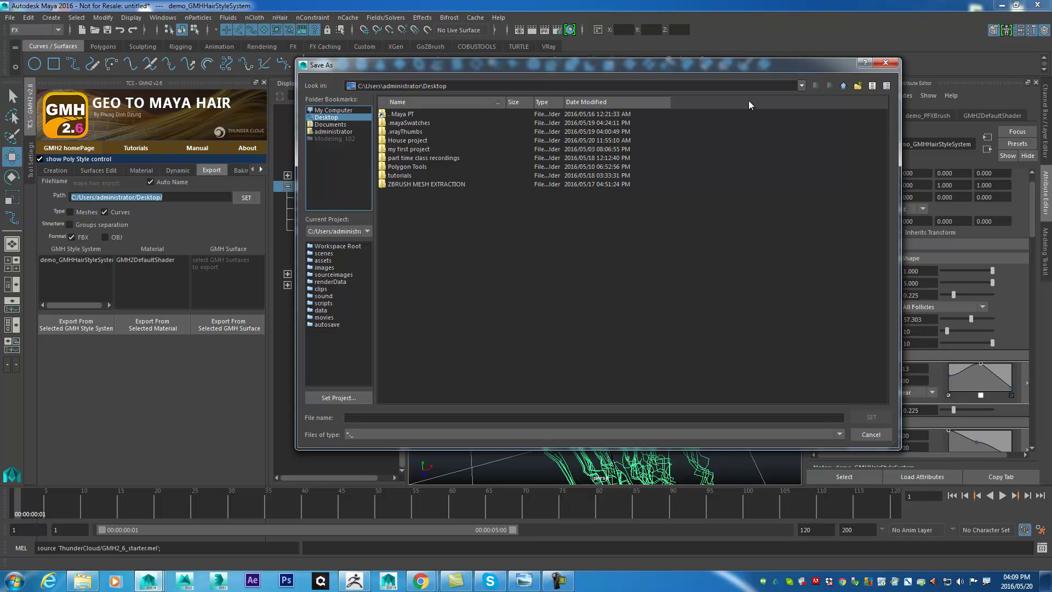
Step: Create a folder named "curve export" on the Desktop
left_click(858, 85)
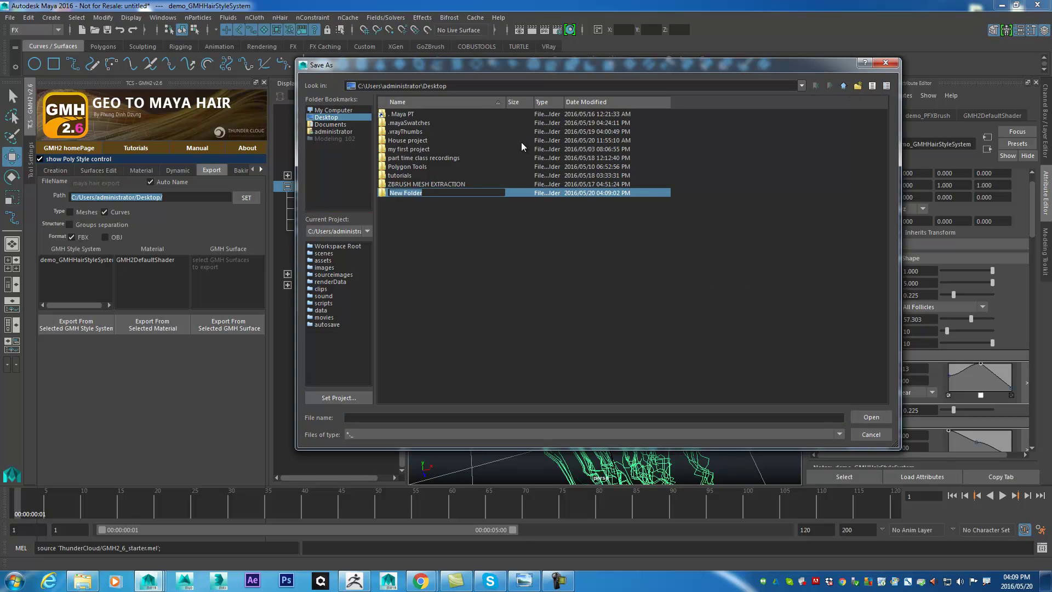
type("hair ne")
key("BackSpace")
key("BackSpace")
key("BackSpace")
key("BackSpace")
key("BackSpace")
key("BackSpace")
key("BackSpace")
type("curve export")
key("Return")
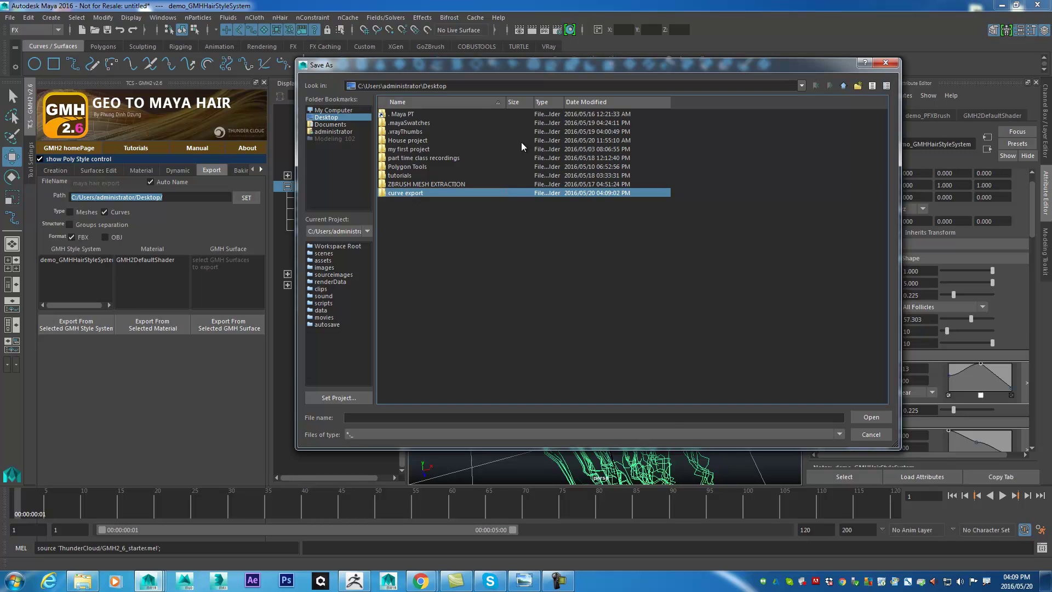
Step: Set the export destination to the curve export folder with the file name "curves"
left_click(870, 417)
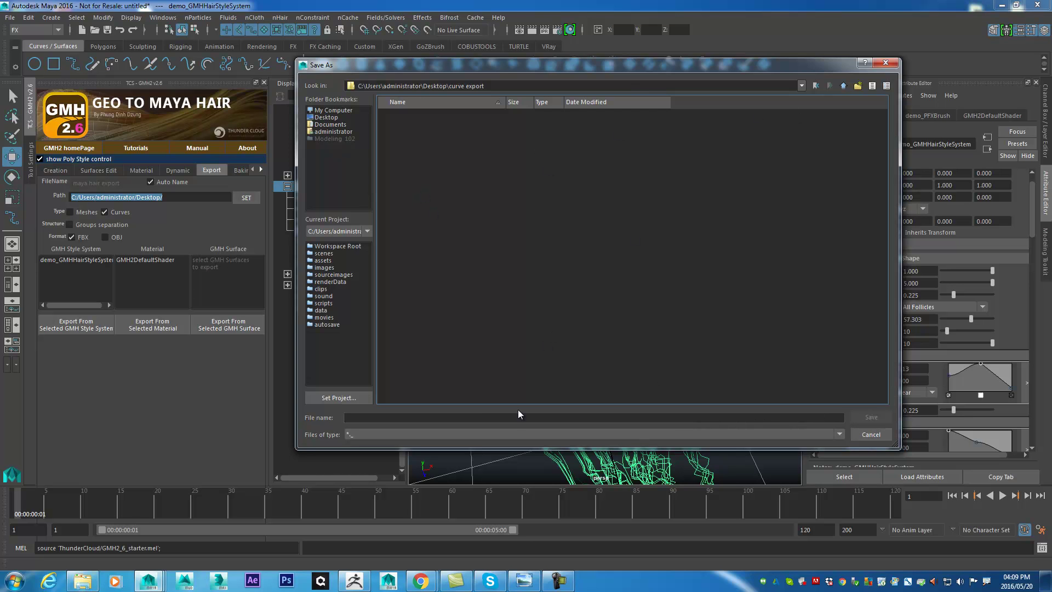
left_click(477, 417)
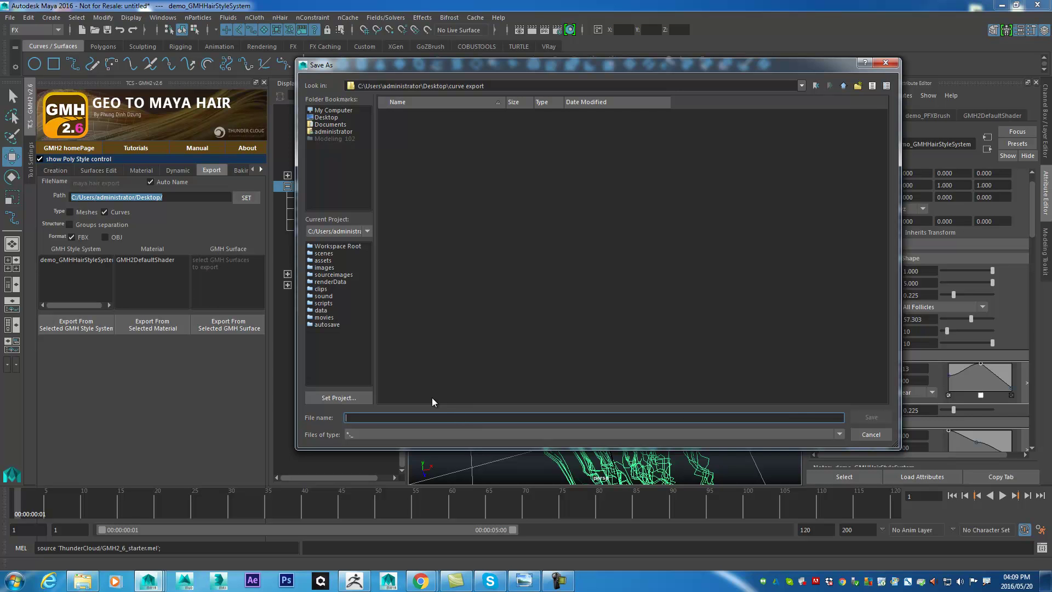
type("curves")
key("Return")
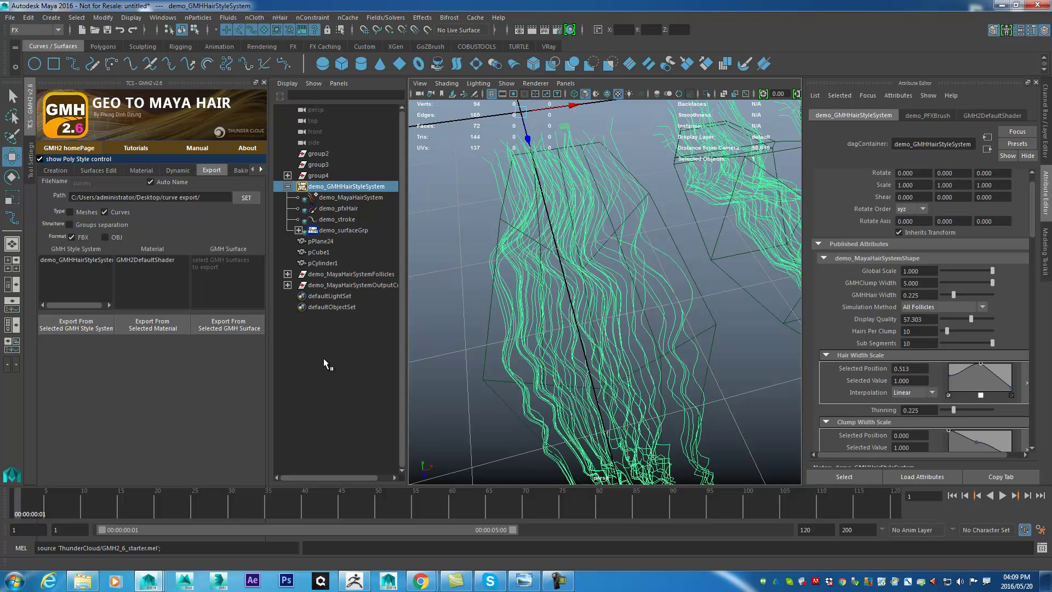
Step: Export the hair curves of the pPlane24 surface as FBX with groups separation off, and select the pPlane24 strip
left_click(70, 225)
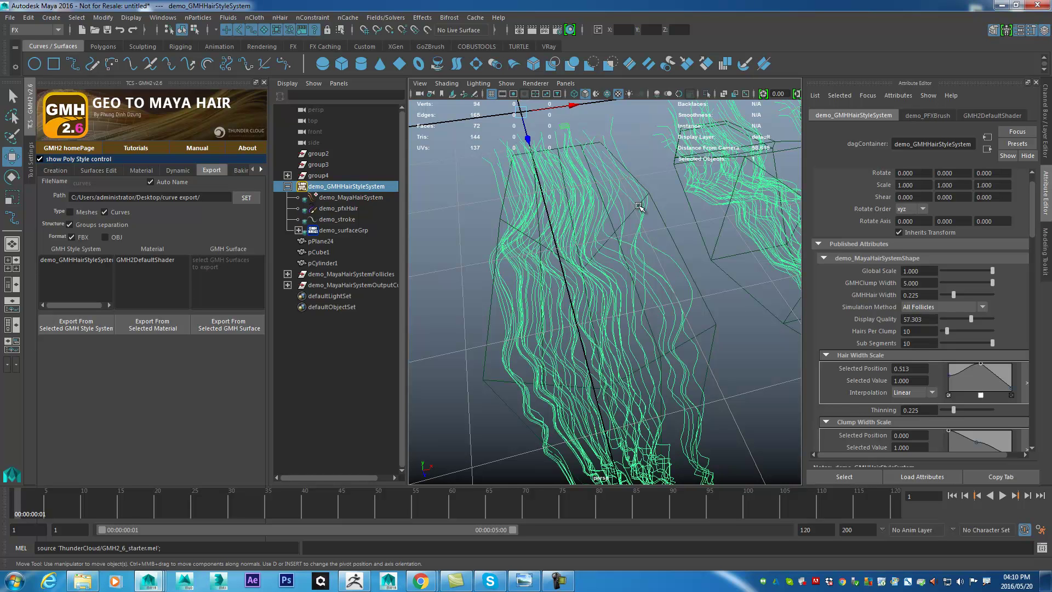
left_click(82, 225)
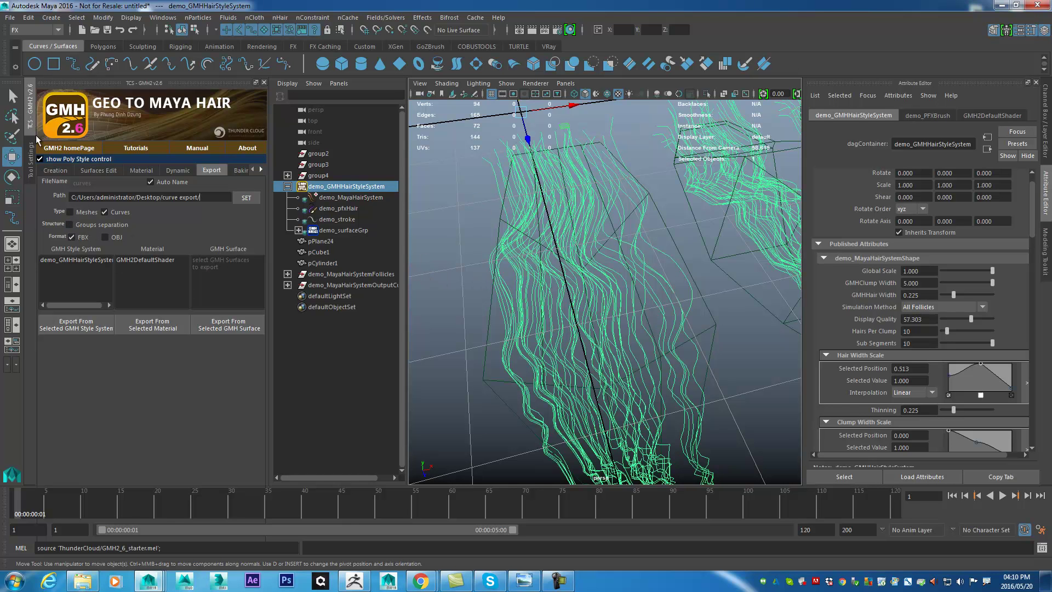
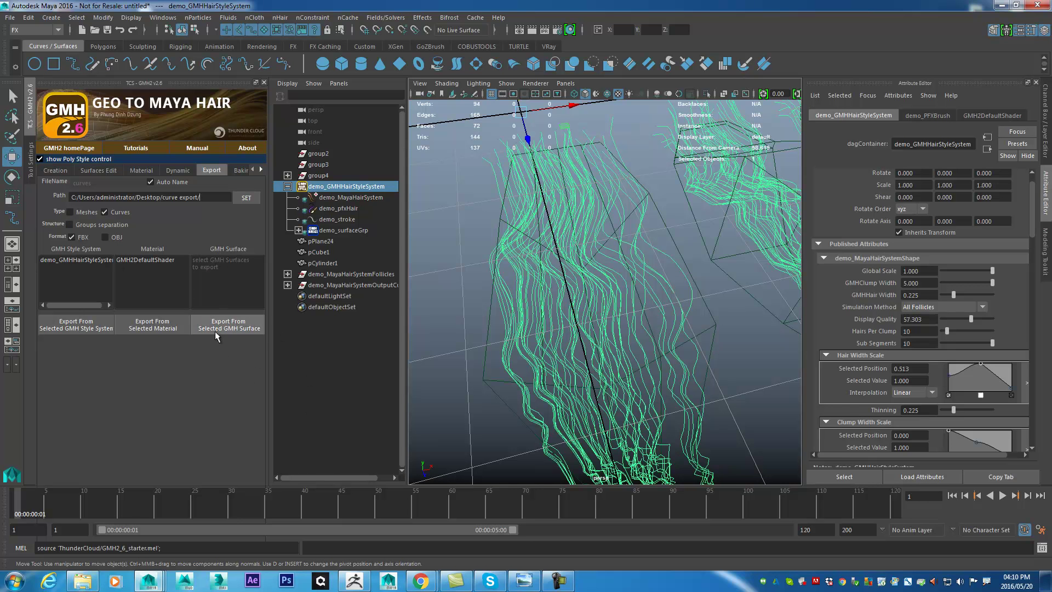
left_click(500, 286)
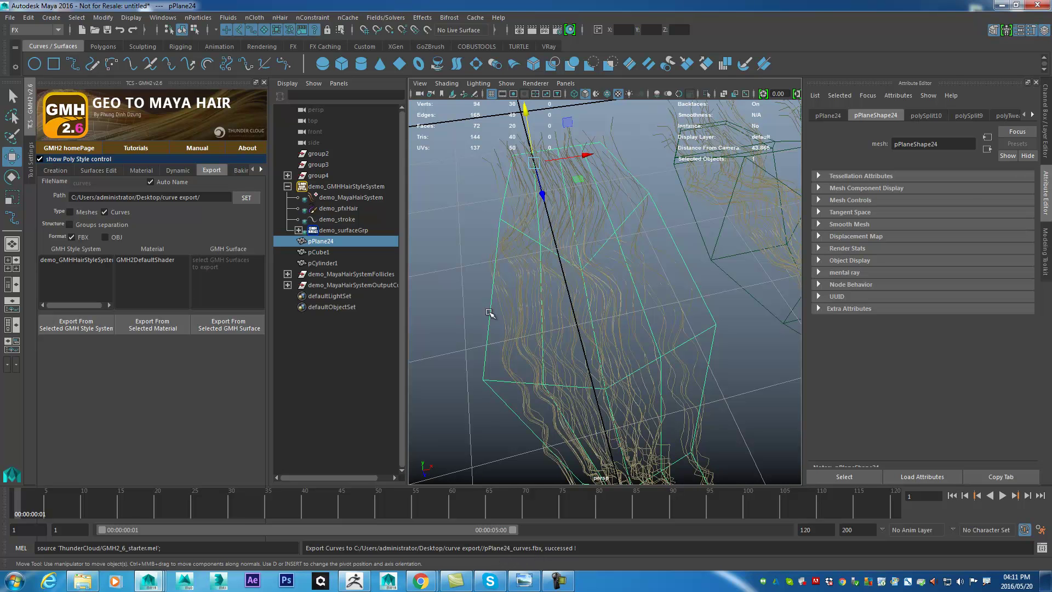
left_click(1044, 144)
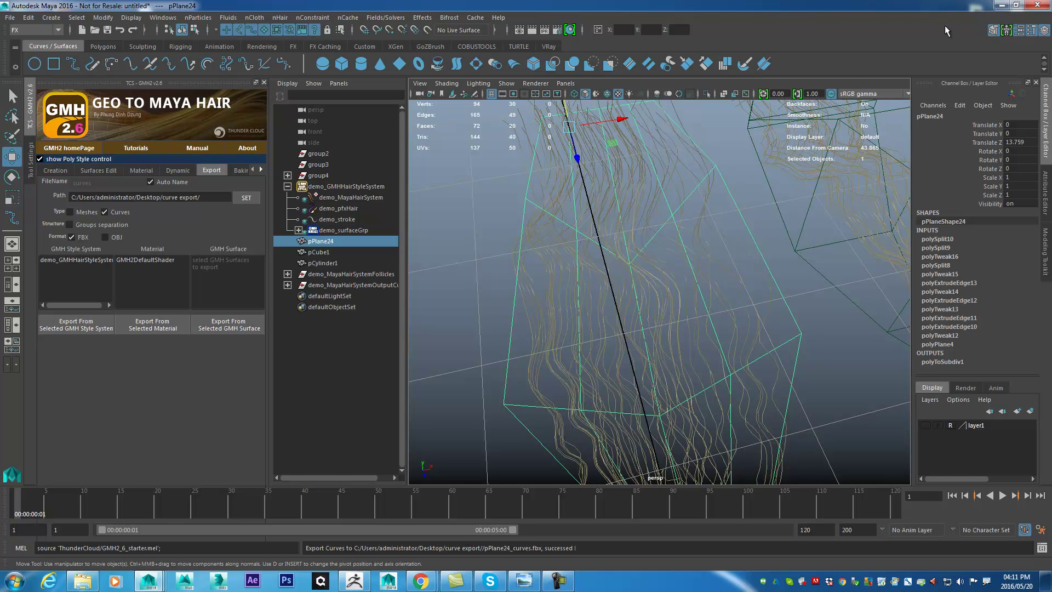
Step: Switch to the other Maya session with the empty scene and import pPlane24_curves.fbx from the Desktop's curve export folder
right_click(154, 583)
left_click(152, 529)
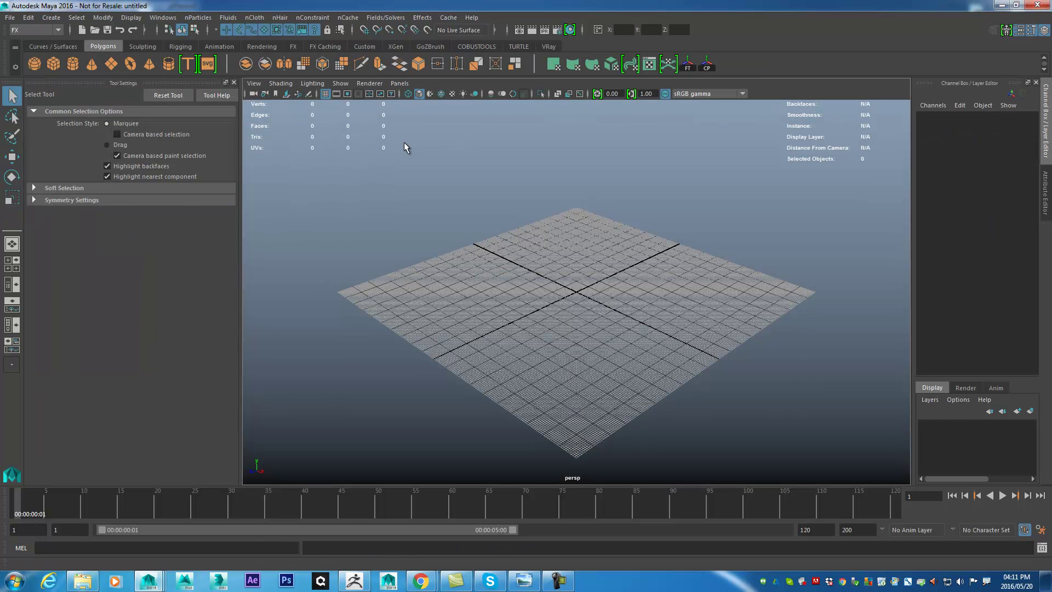
left_click(10, 17)
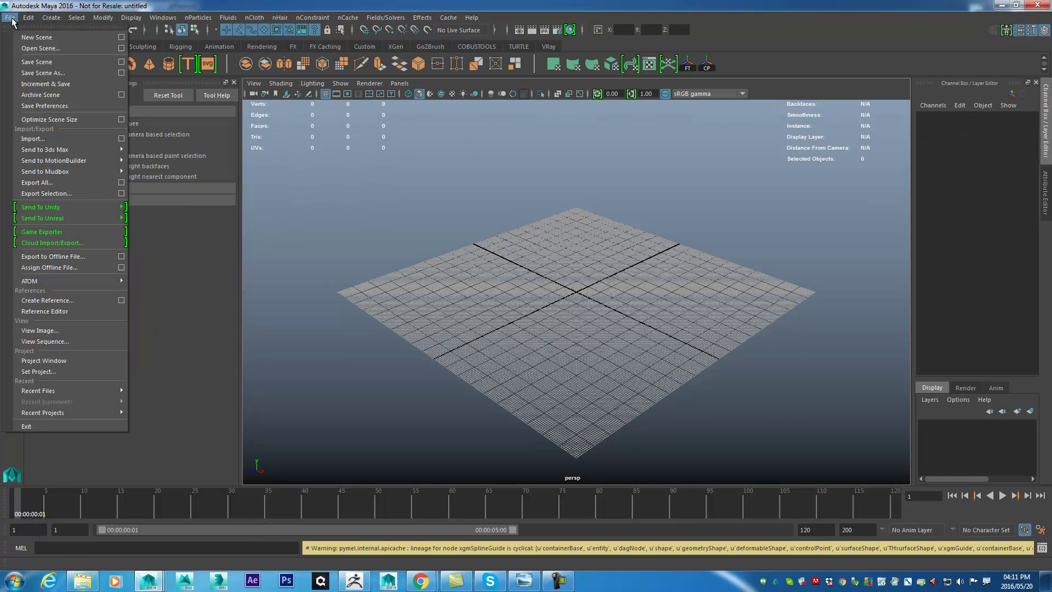
left_click(62, 138)
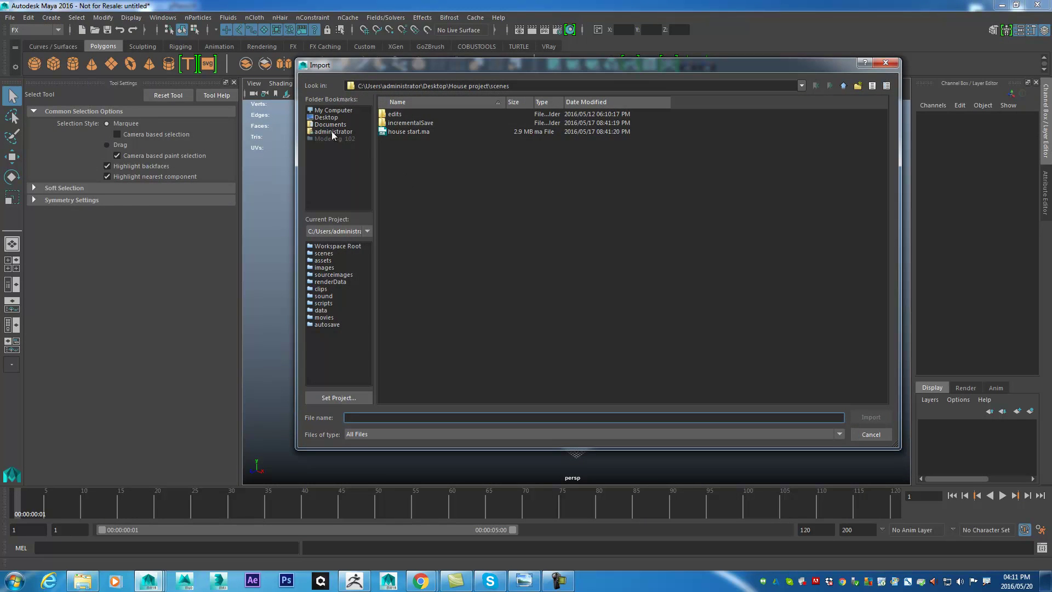
left_click(326, 117)
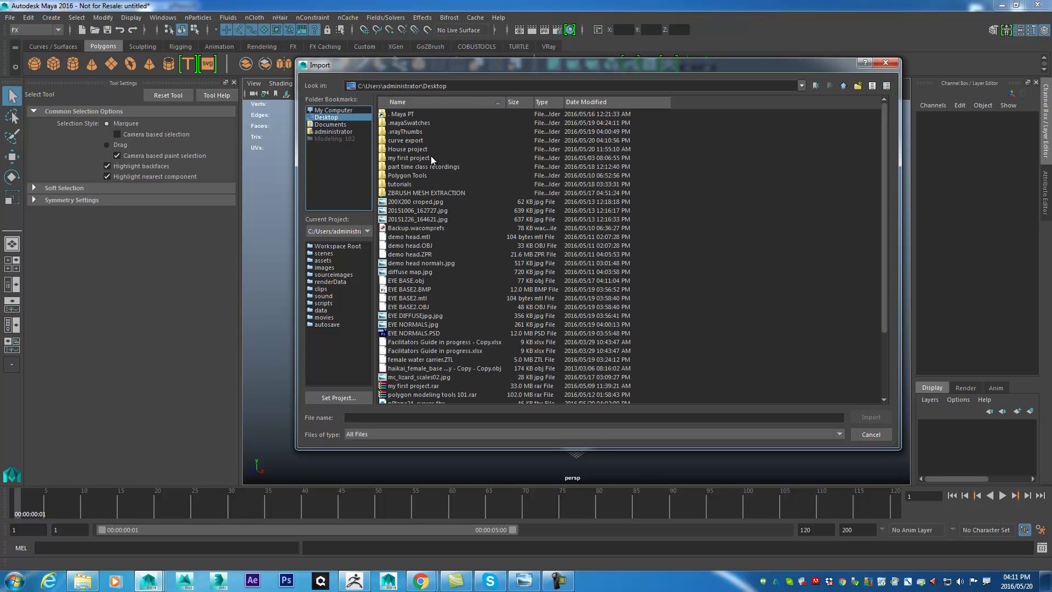
double_click(397, 139)
left_click(422, 116)
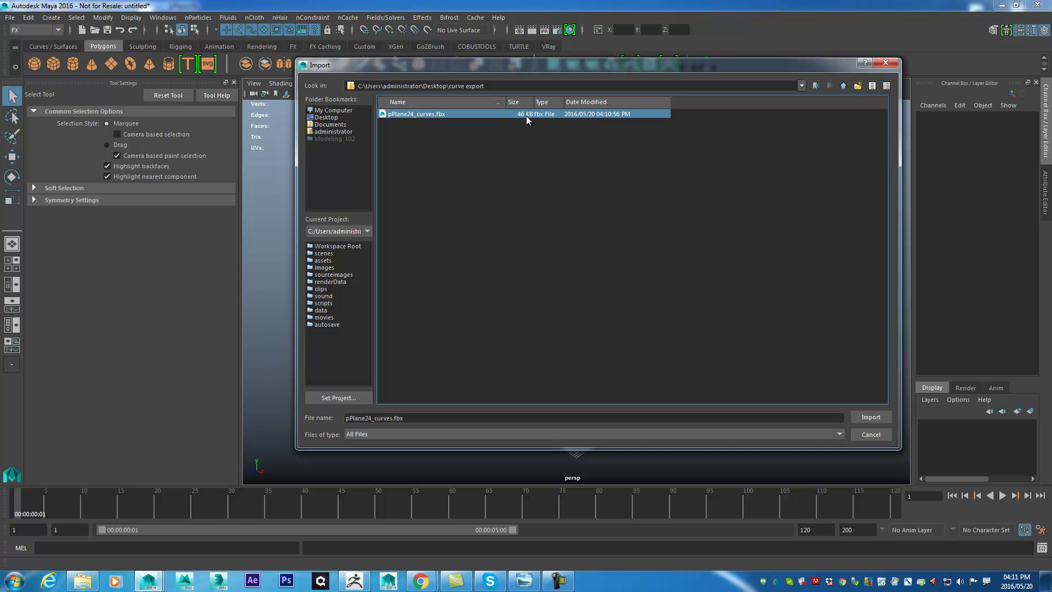
left_click(870, 418)
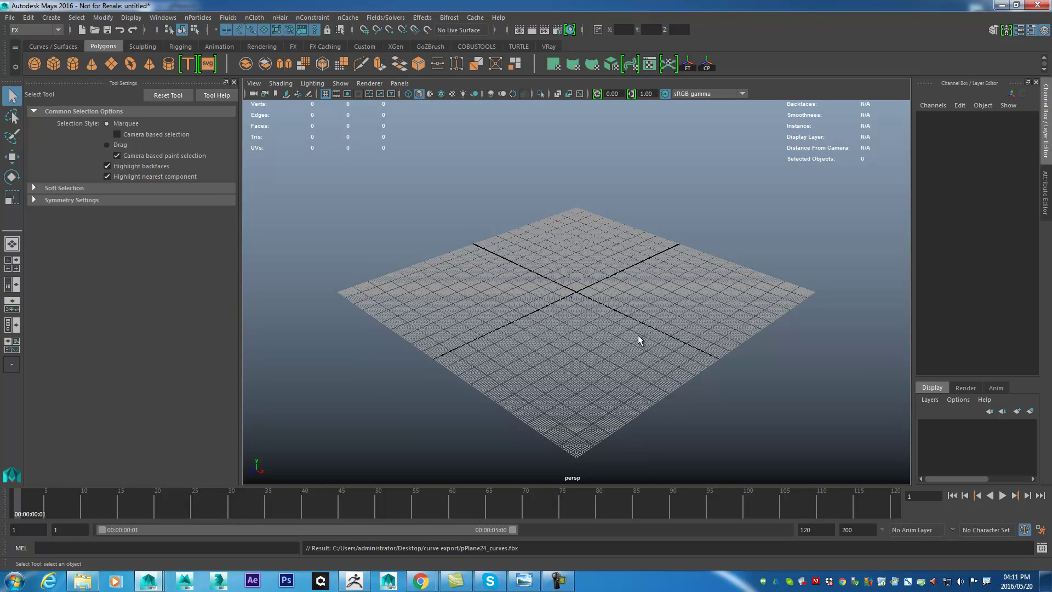
Step: Frame the imported curves, select them individually and together, and examine them along their full length
key("a")
left_click_drag(633, 340, 553, 433, "alt")
right_click_drag(554, 433, 674, 481, "alt")
middle_click_drag(674, 481, 685, 432, "alt")
left_click(709, 227)
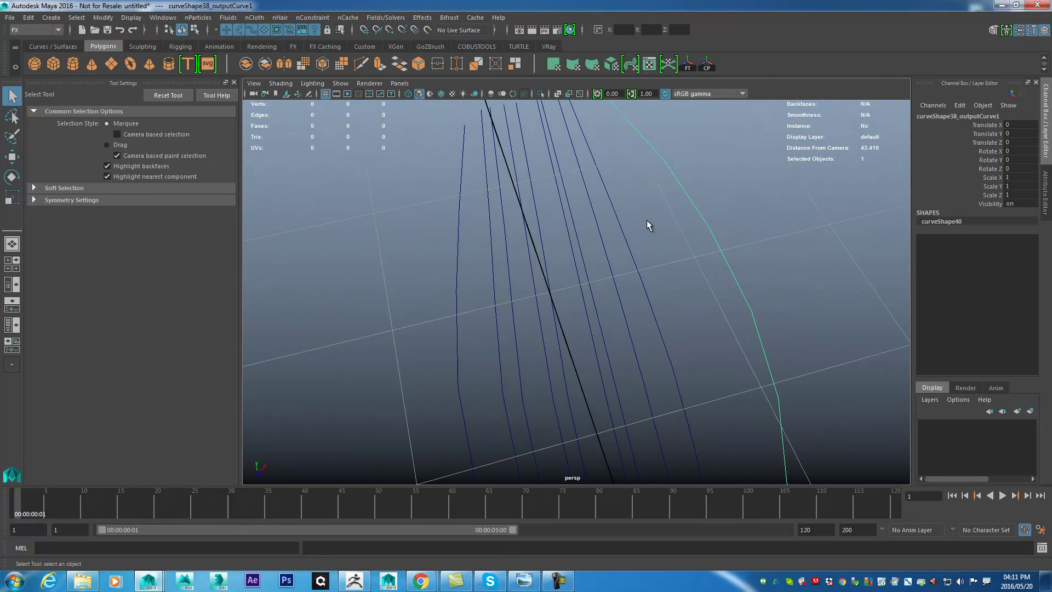
left_click(608, 227)
left_click(591, 232)
left_click(577, 239)
left_click_drag(552, 248, 836, 138)
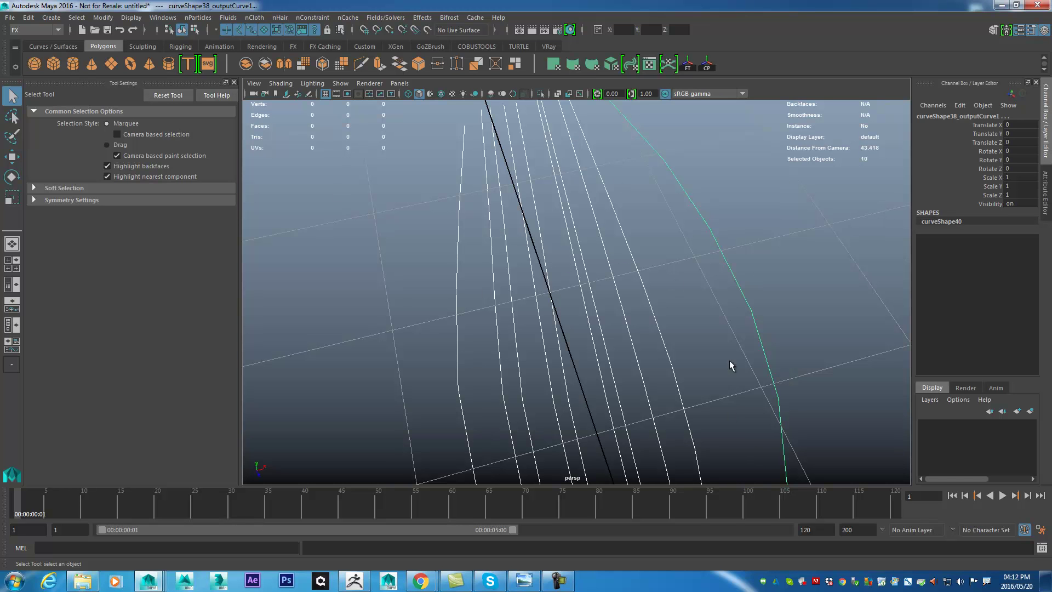
left_click_drag(568, 239, 629, 235, "alt")
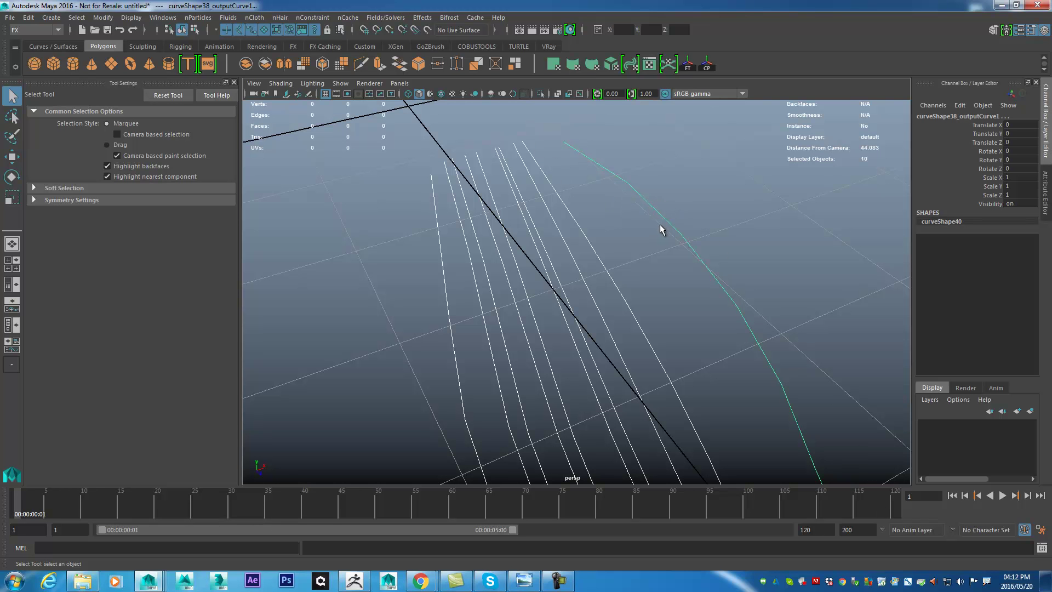
mouse_move(664, 227)
left_mouse_down("alt")
mouse_move(664, 252)
mouse_move(711, 235)
mouse_move(693, 277)
mouse_move(666, 233)
left_mouse_up("alt")
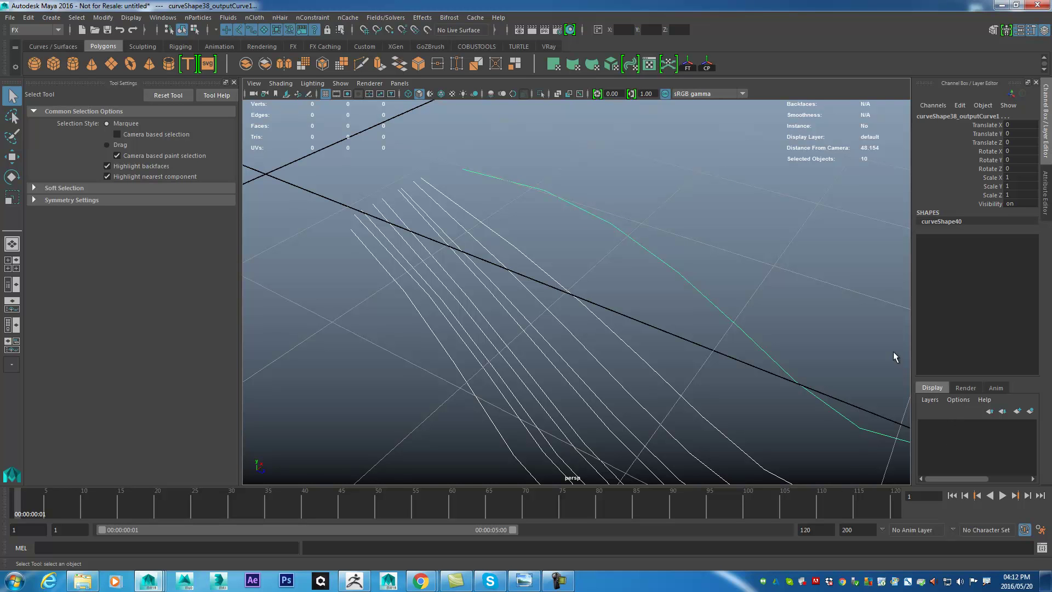
left_click_drag(517, 336, 604, 306, "alt")
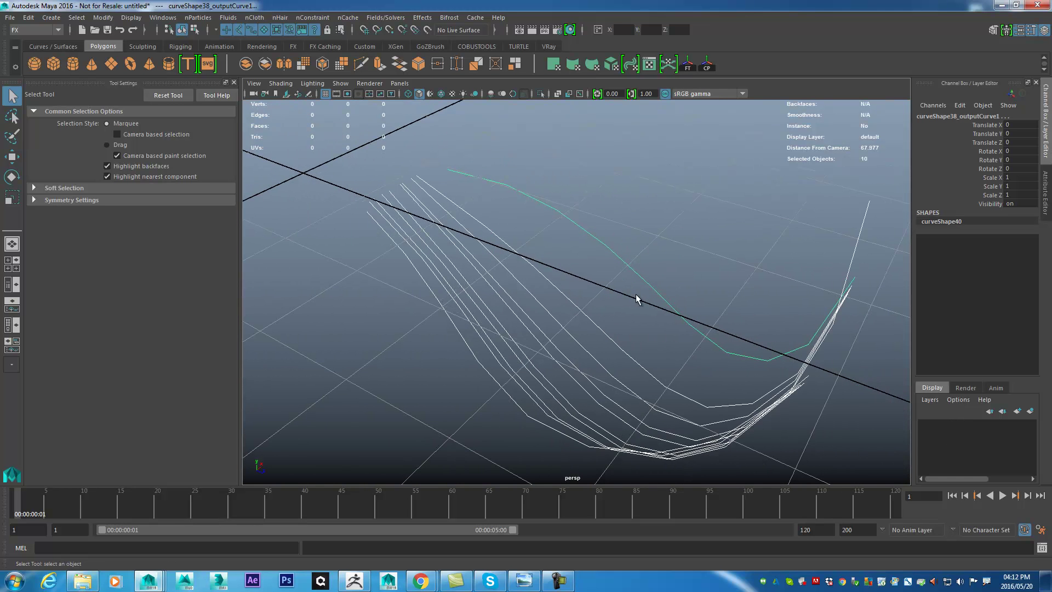
Step: Select only the outlying curve apart from the bundle and inspect its shape against the other curves
left_click(553, 207)
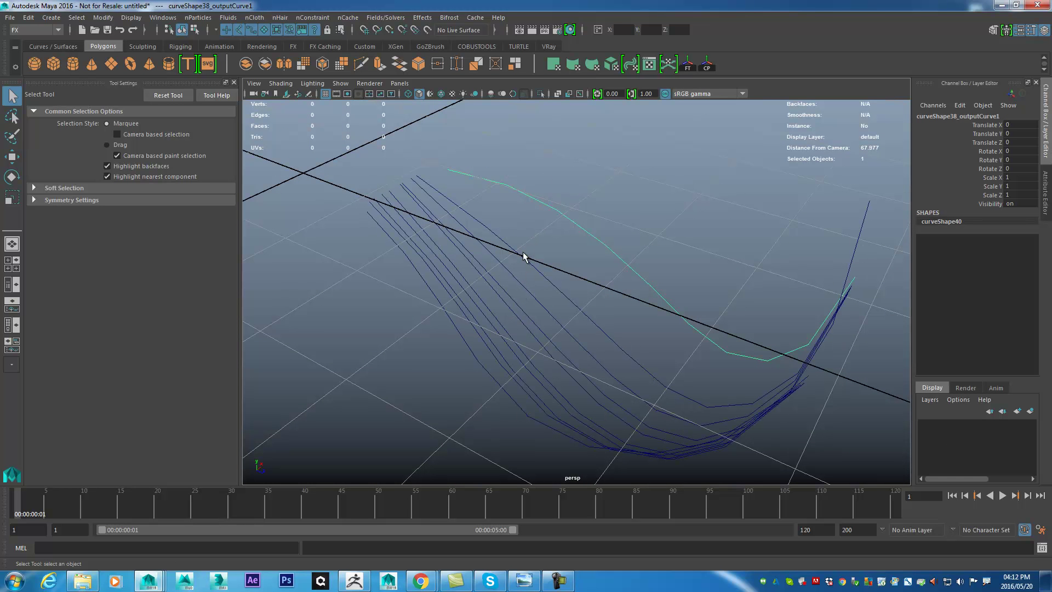
left_click_drag(534, 192, 534, 194)
left_click_drag(581, 262, 512, 277, "alt")
right_click_drag(512, 276, 568, 291, "alt")
left_click_drag(568, 291, 652, 235, "alt")
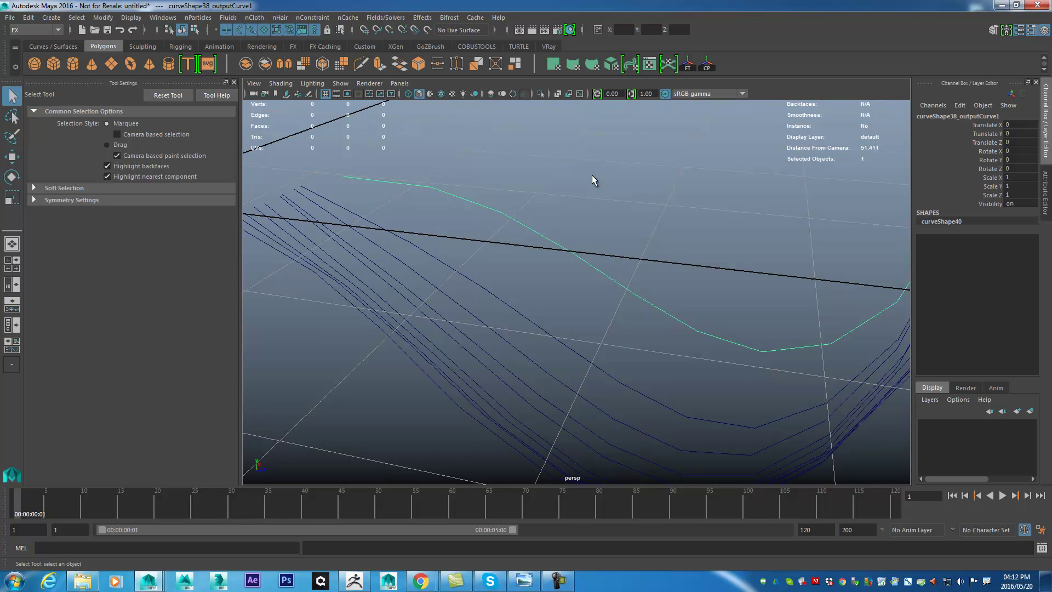
left_click_drag(535, 238, 680, 244, "alt")
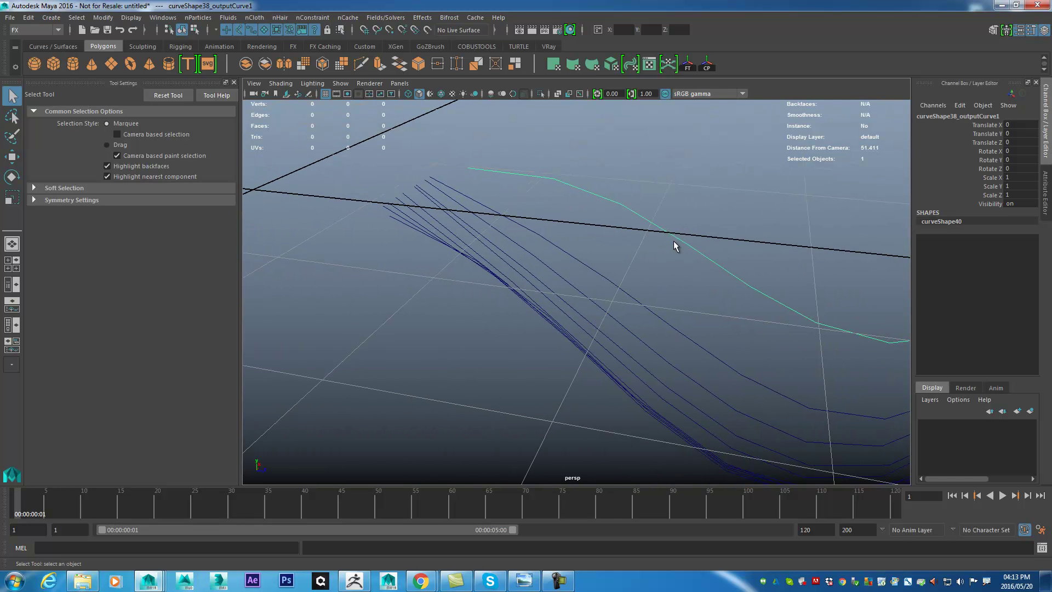
Step: Select all the imported curves and assign a new nHair hair system to them
left_click_drag(650, 127, 287, 356)
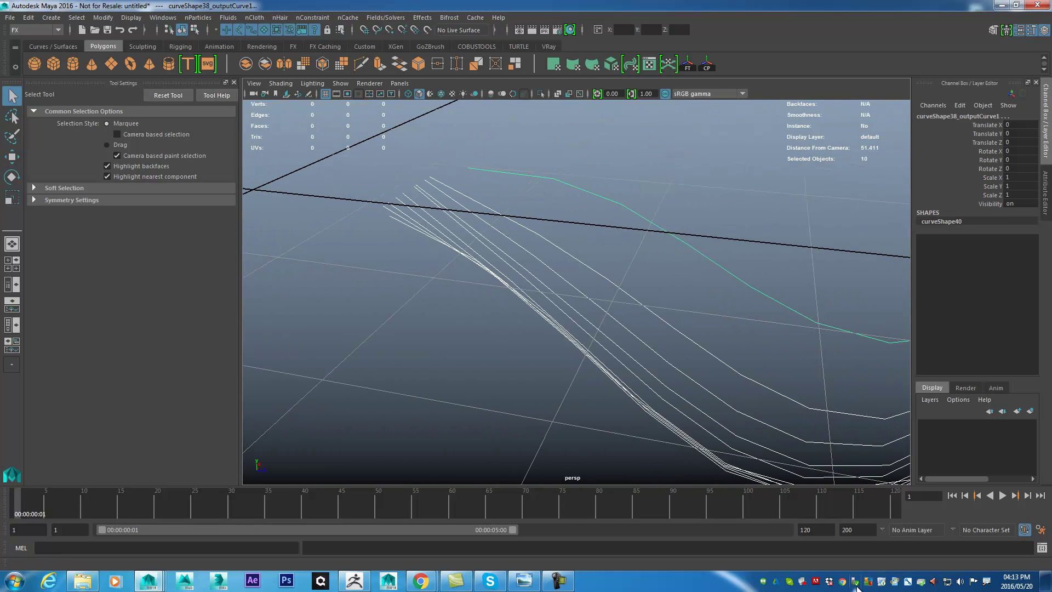
left_click(46, 30)
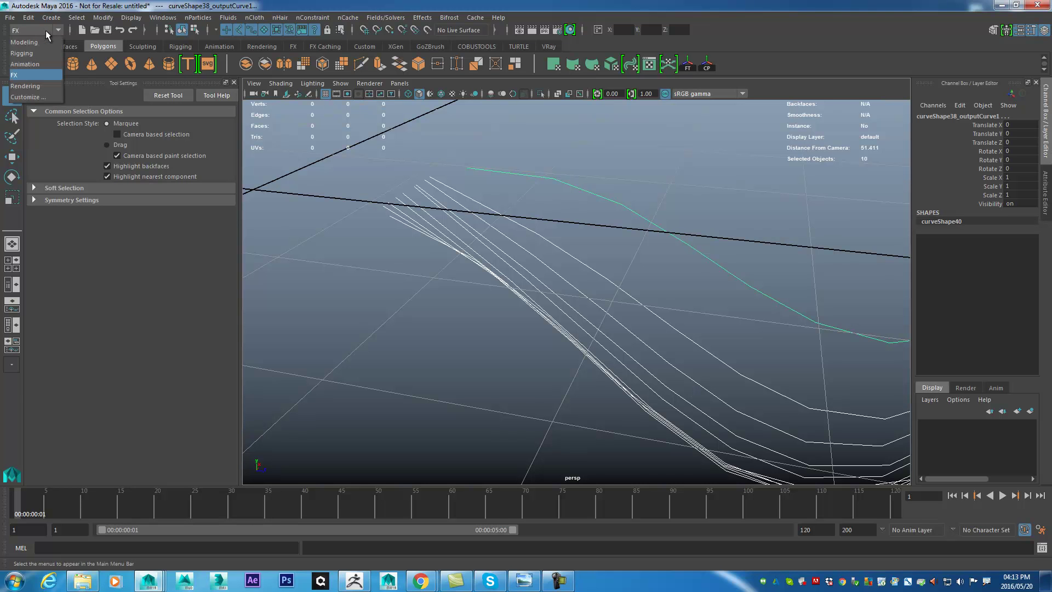
left_click(21, 75)
left_click(283, 19)
left_click(283, 18)
left_click(282, 18)
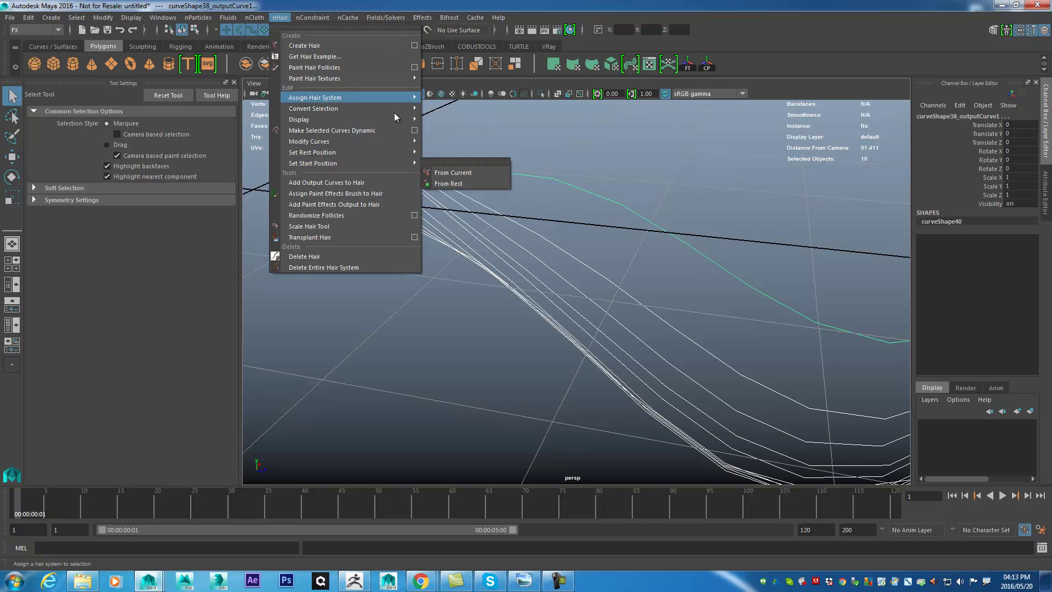
mouse_move(318, 96)
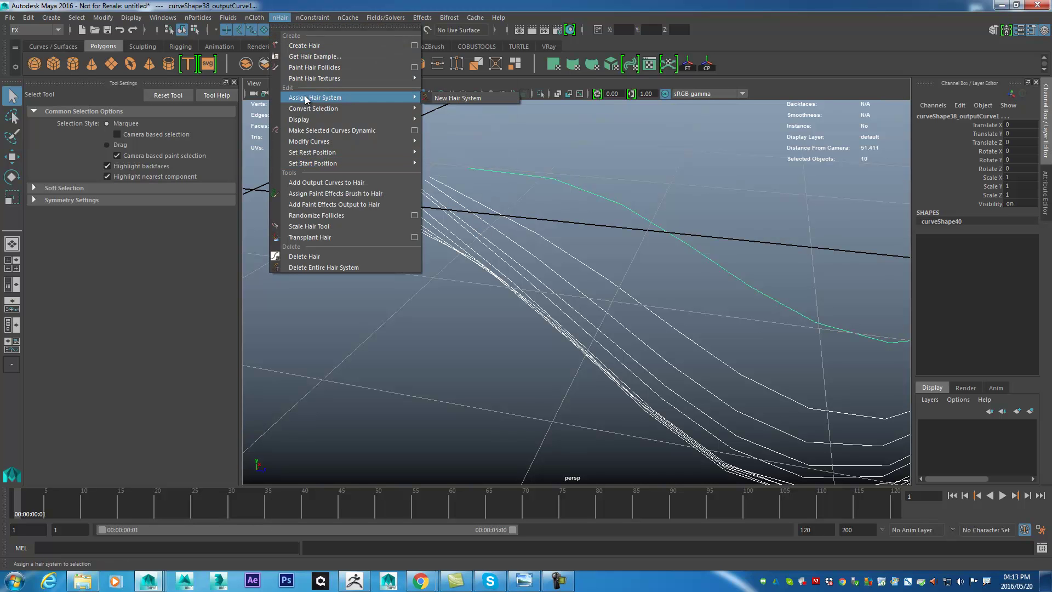
left_click(458, 98)
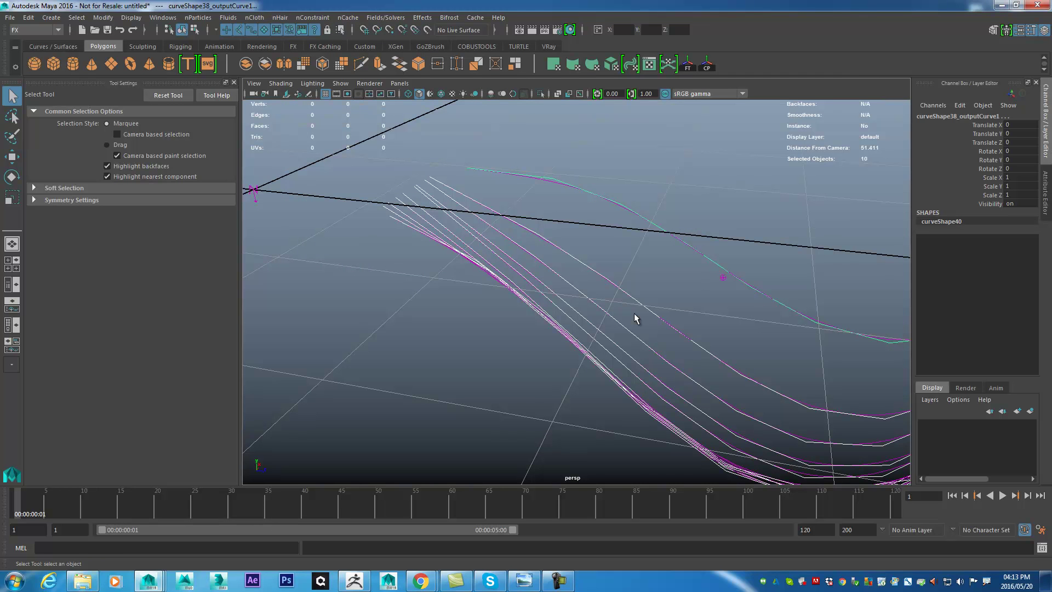
middle_click_drag(612, 243, 613, 242, "alt")
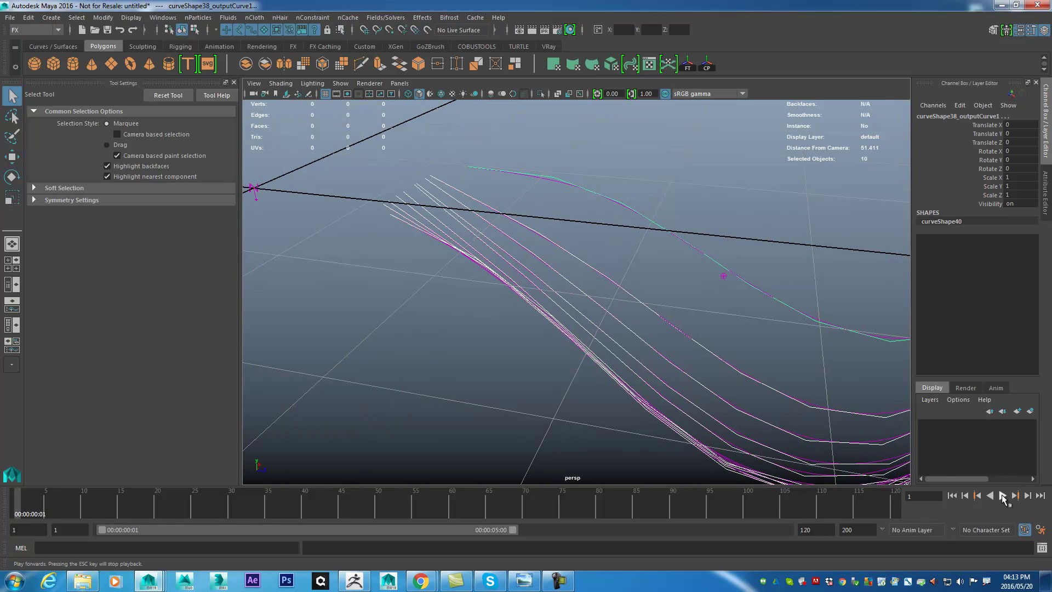
Step: Play the hair simulation on the imported curves, stop it, and return to the first frame
left_click(1003, 496)
left_click_drag(652, 235, 754, 243, "alt")
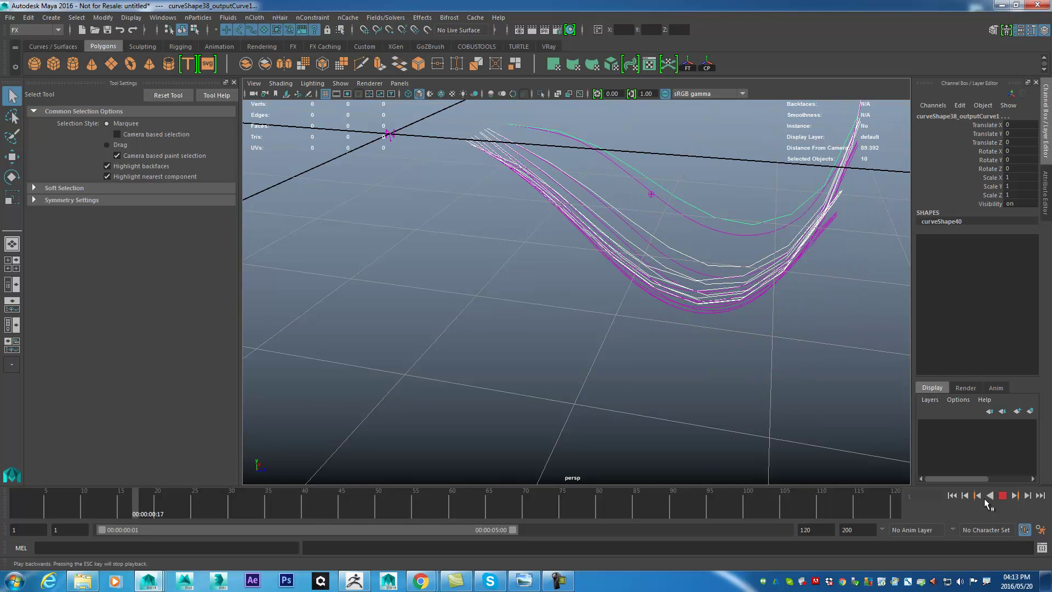
left_click(1002, 496)
left_click(952, 495)
left_click_drag(638, 234, 613, 119, "alt")
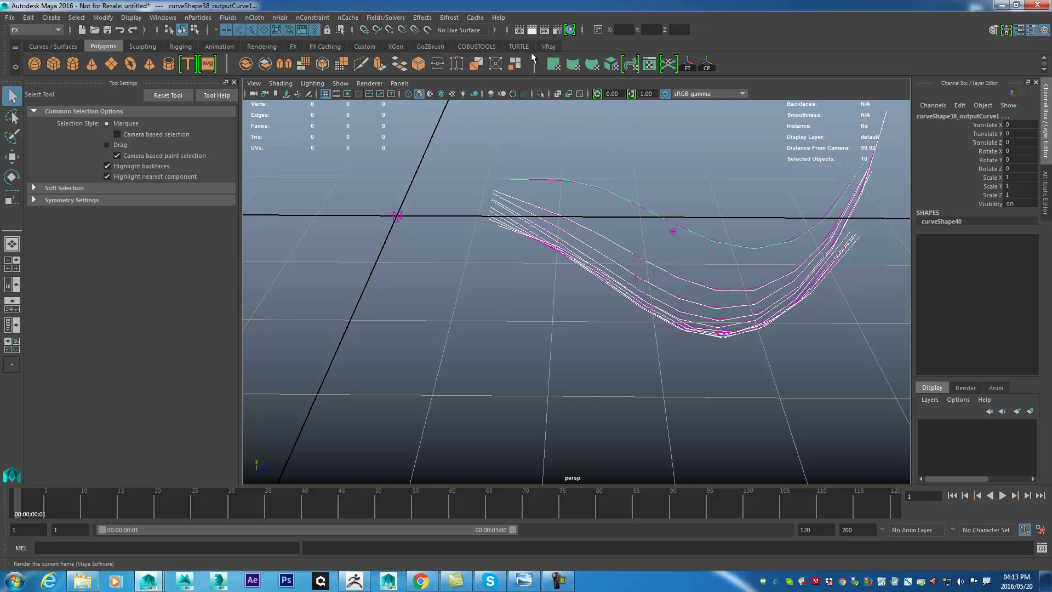
Step: Render the current frame of the simulated curves, close the render, and inspect the curves from other angles
left_click(532, 31)
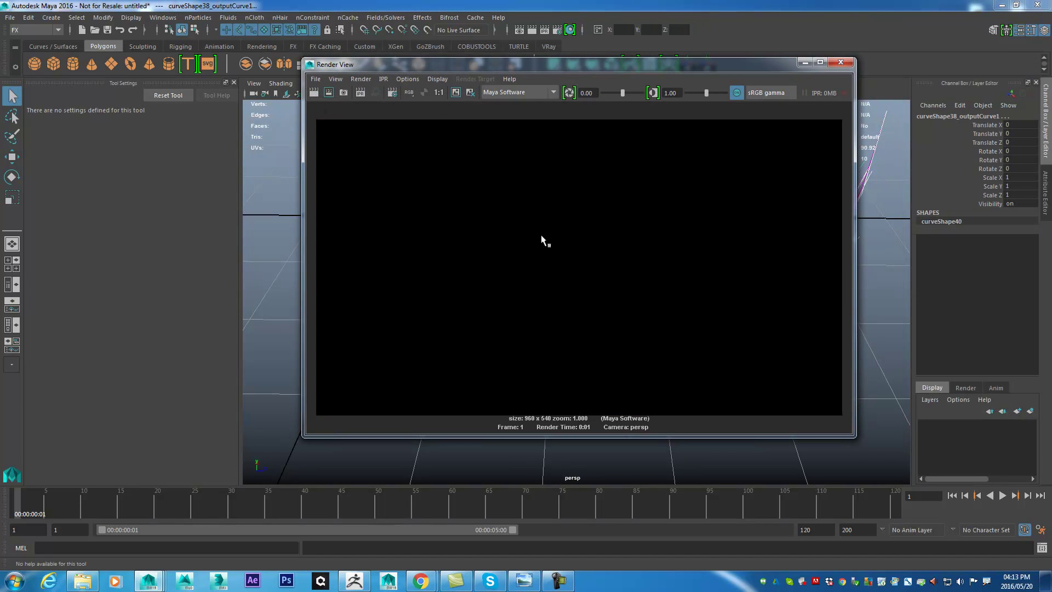
left_click(840, 62)
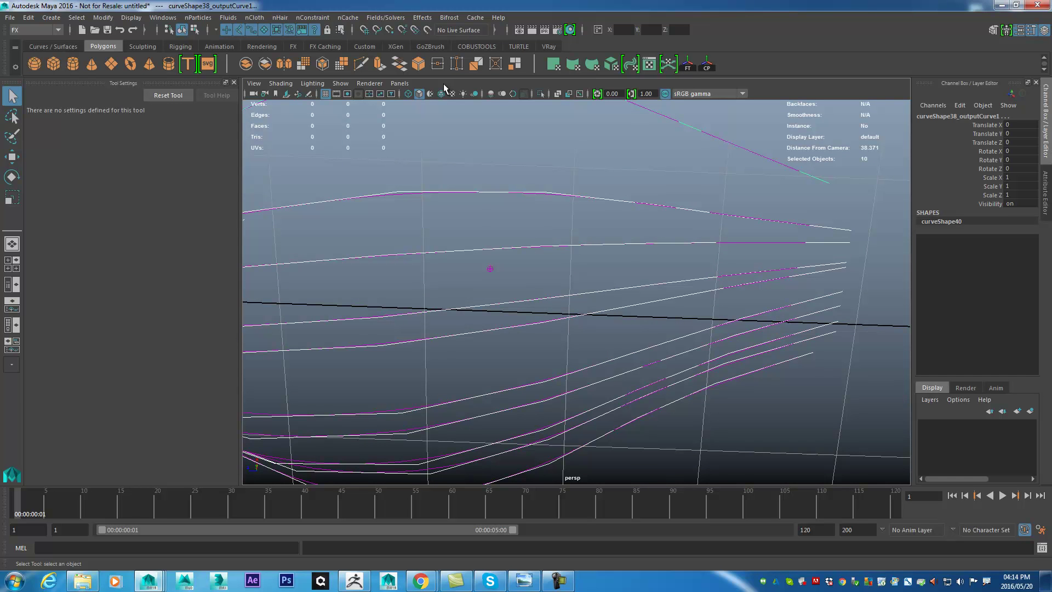
left_click_drag(615, 288, 899, 235, "alt")
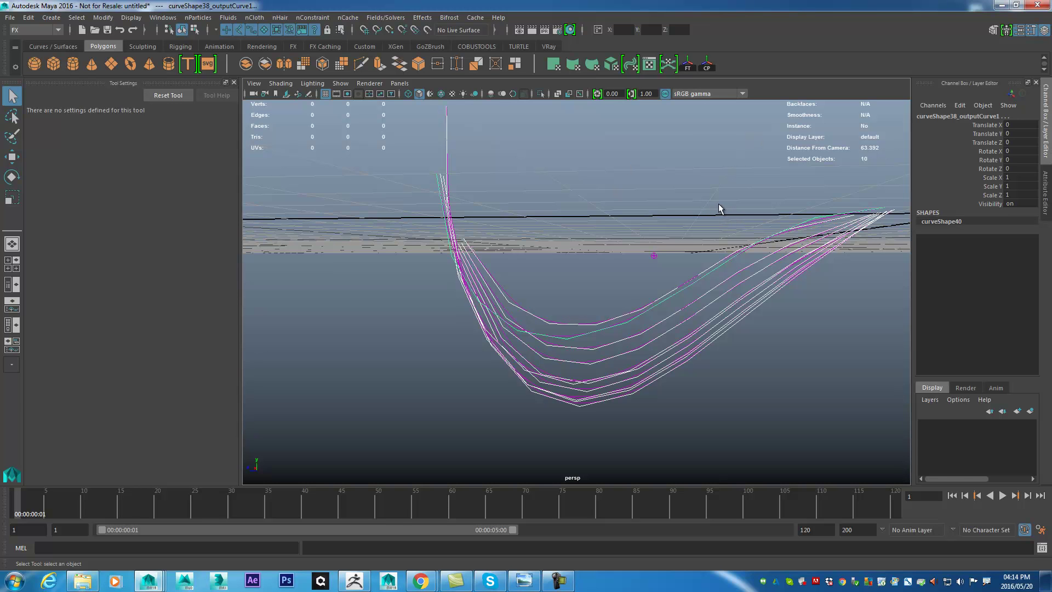
Step: Select all the hair curves and assign the Paint Effects brush to their hair system
left_click_drag(558, 225, 425, 470)
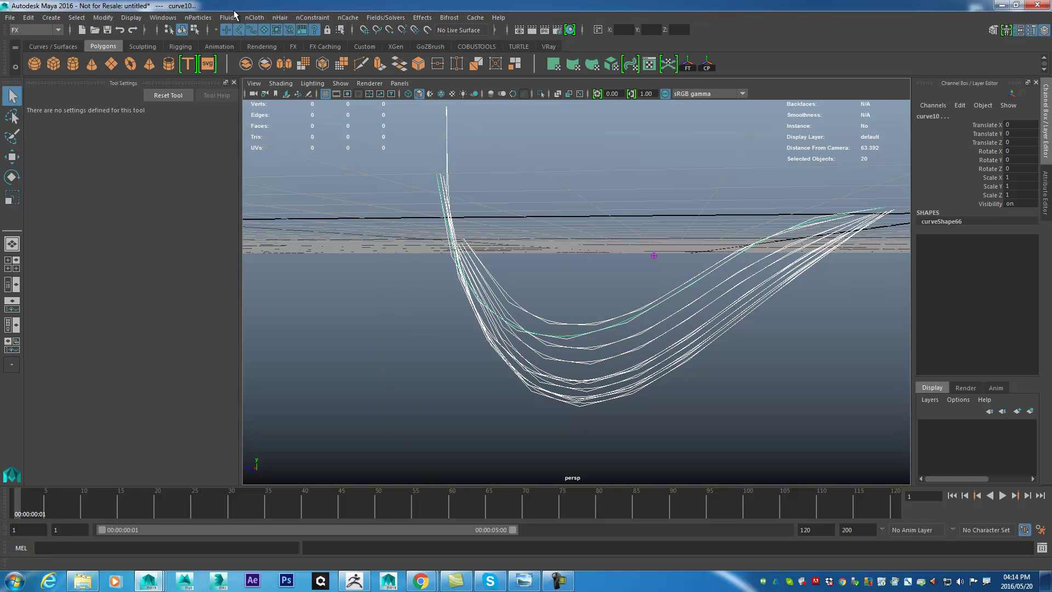
left_click_drag(580, 177, 464, 376)
left_click(280, 19)
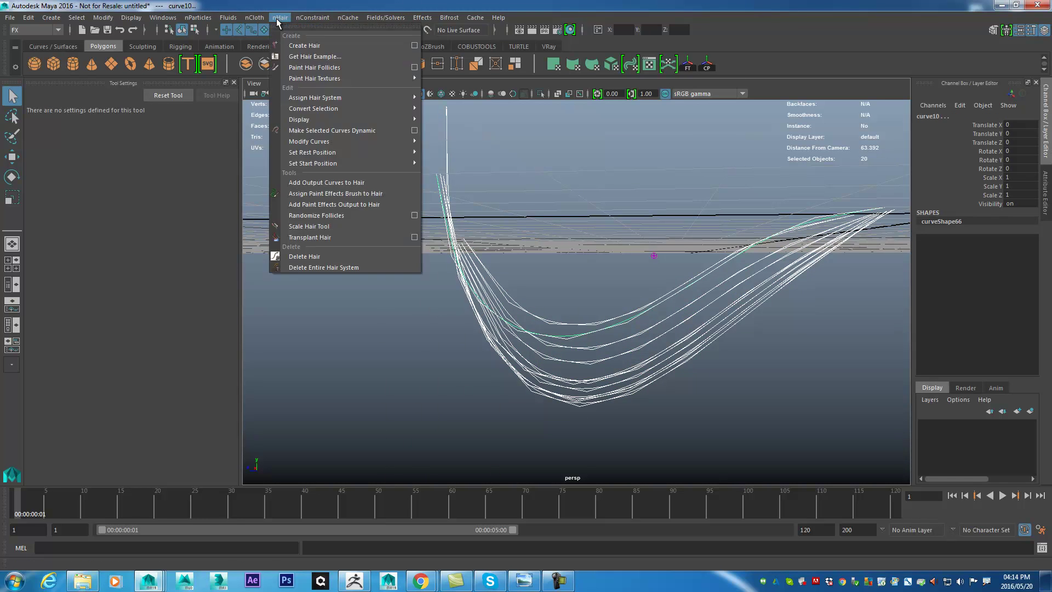
mouse_move(350, 152)
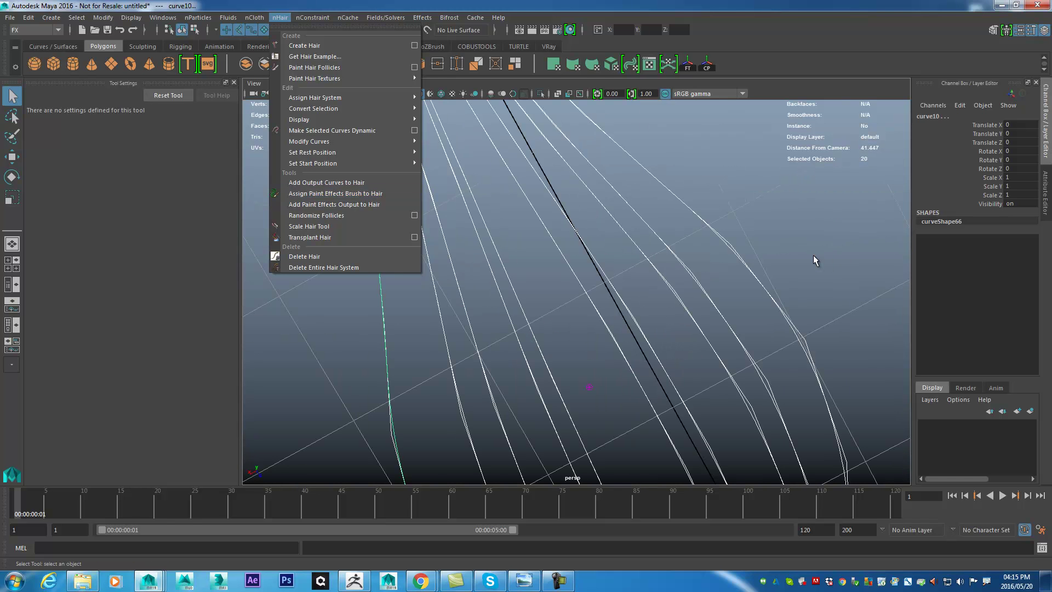
left_click_drag(714, 289, 541, 213, "alt")
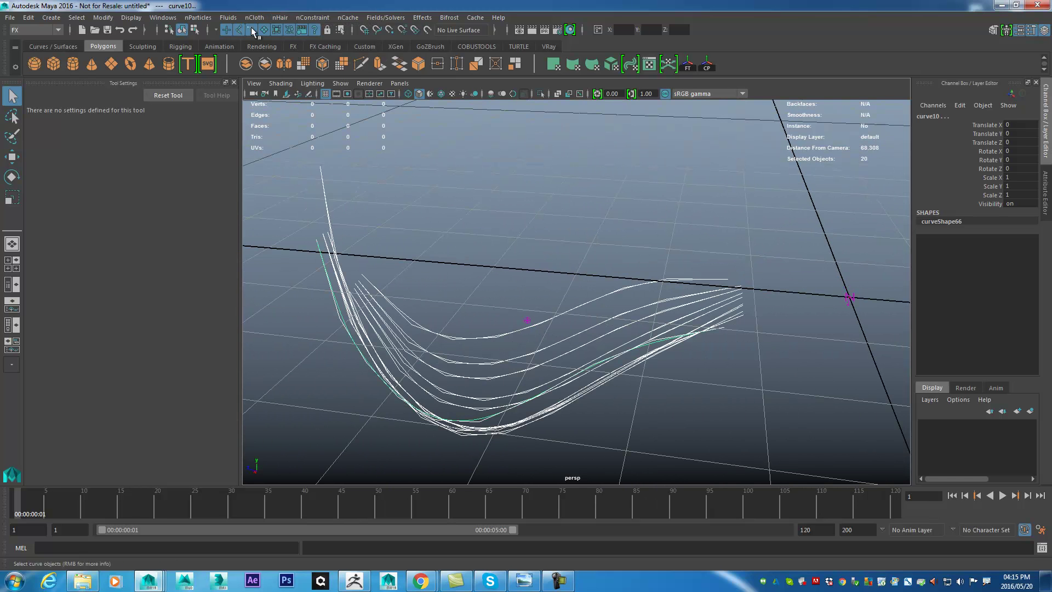
left_click(280, 17)
mouse_move(299, 155)
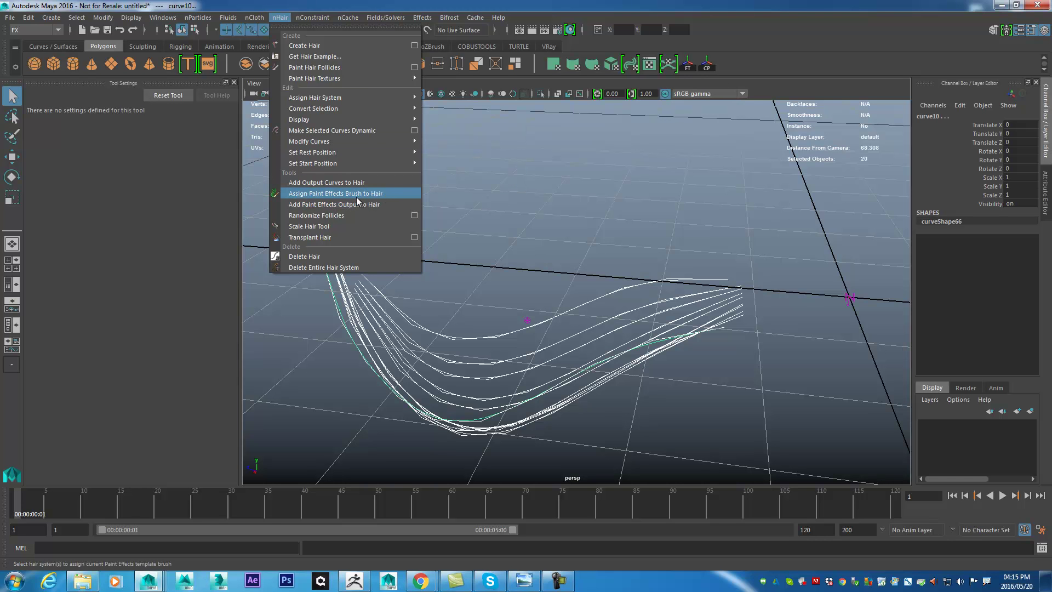
left_click(384, 194)
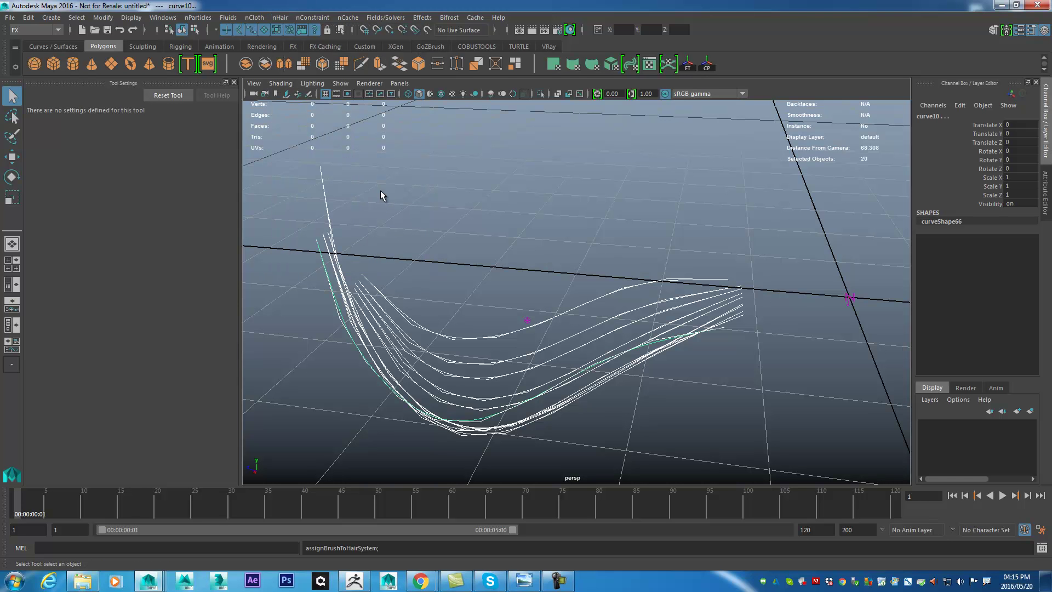
Step: Inspect and deselect the Paint Effects hair, render the current frame, and examine the rendered strands up close before minimizing the render window
scroll(665, 261, "up", 10)
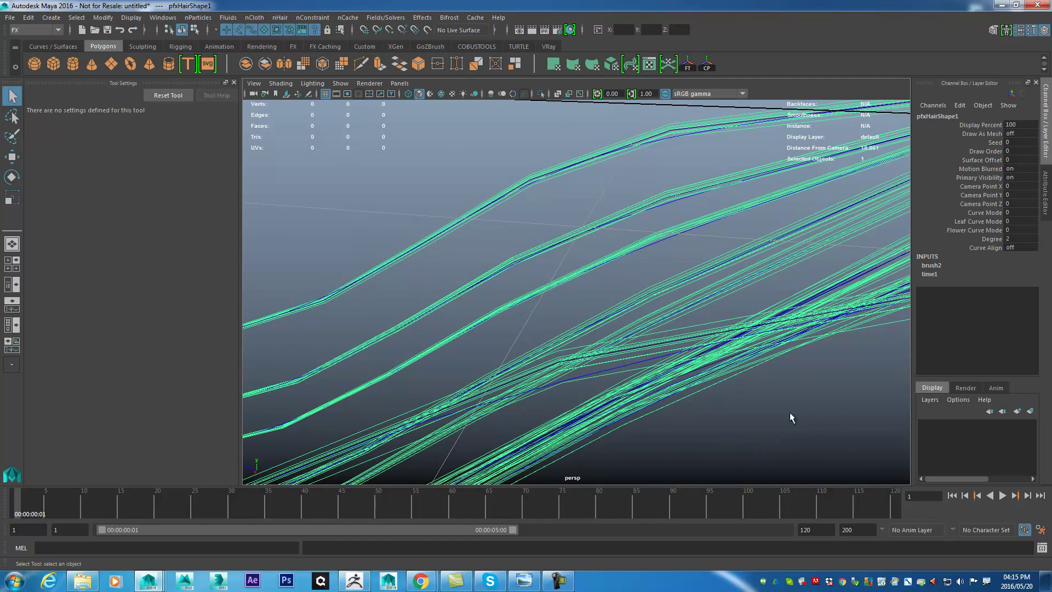
scroll(789, 397, "down", 4)
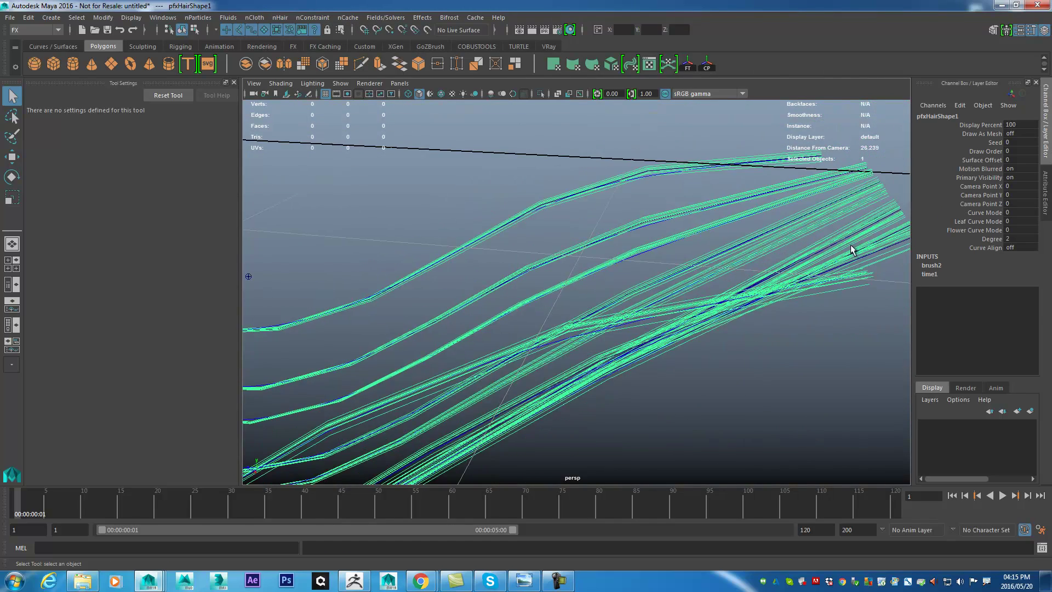
left_click(840, 396)
left_click_drag(840, 395, 425, 200, "alt")
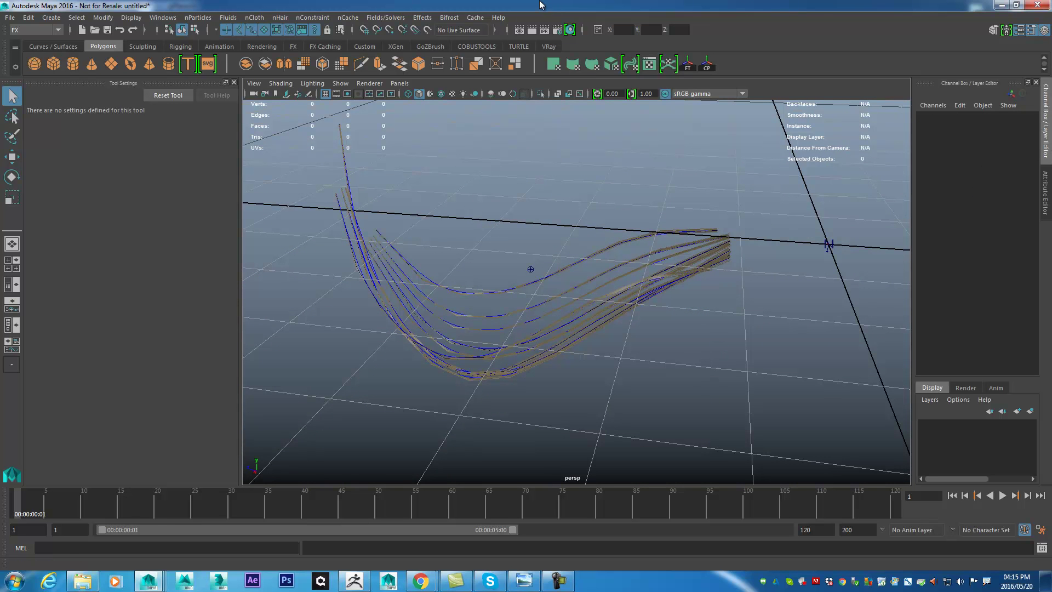
left_click(532, 29)
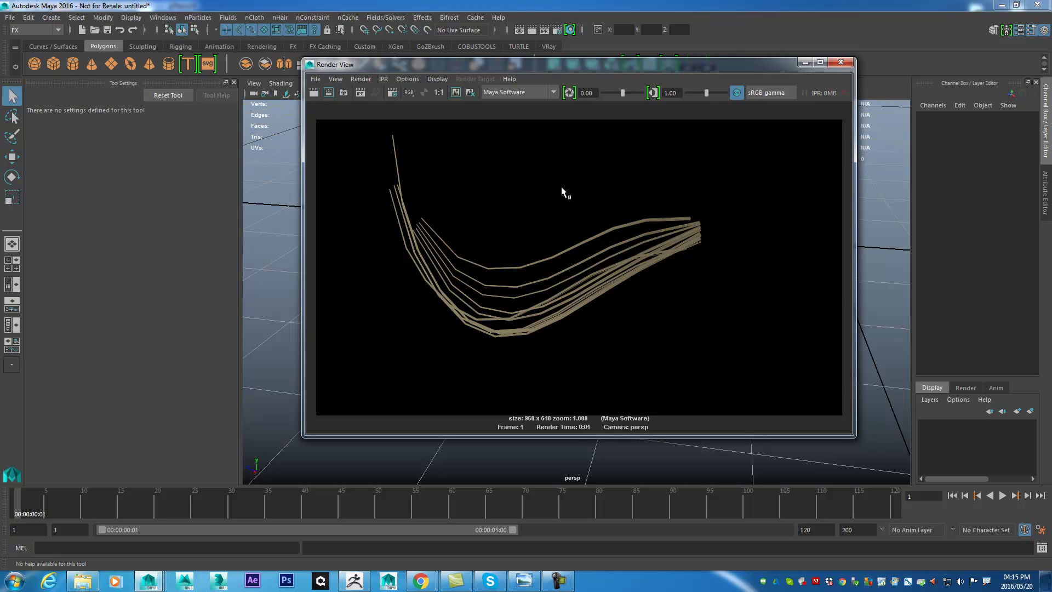
scroll(709, 306, "up", 5)
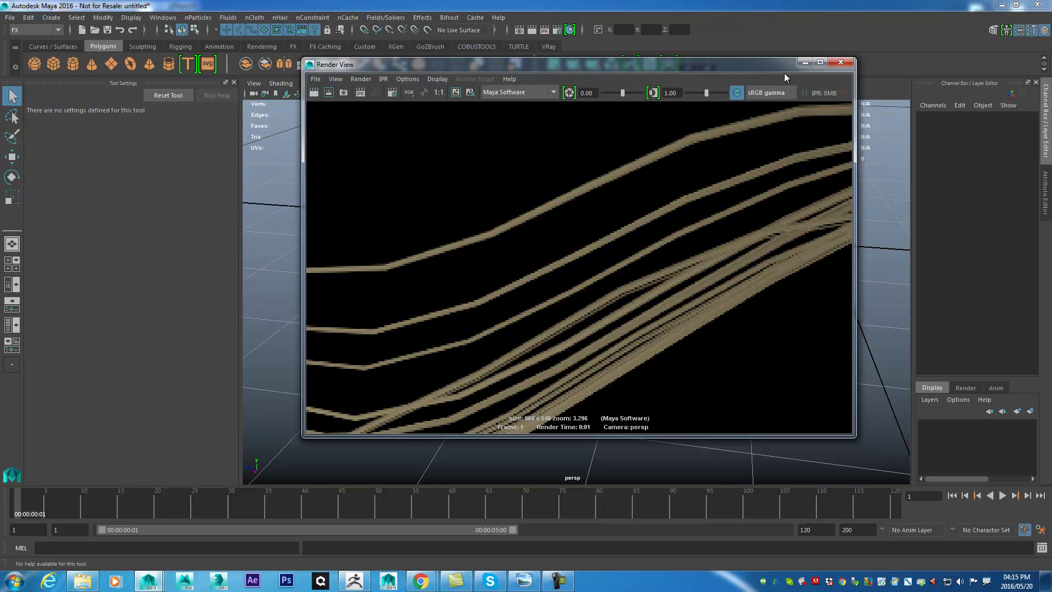
left_click_drag(782, 66, 776, 71)
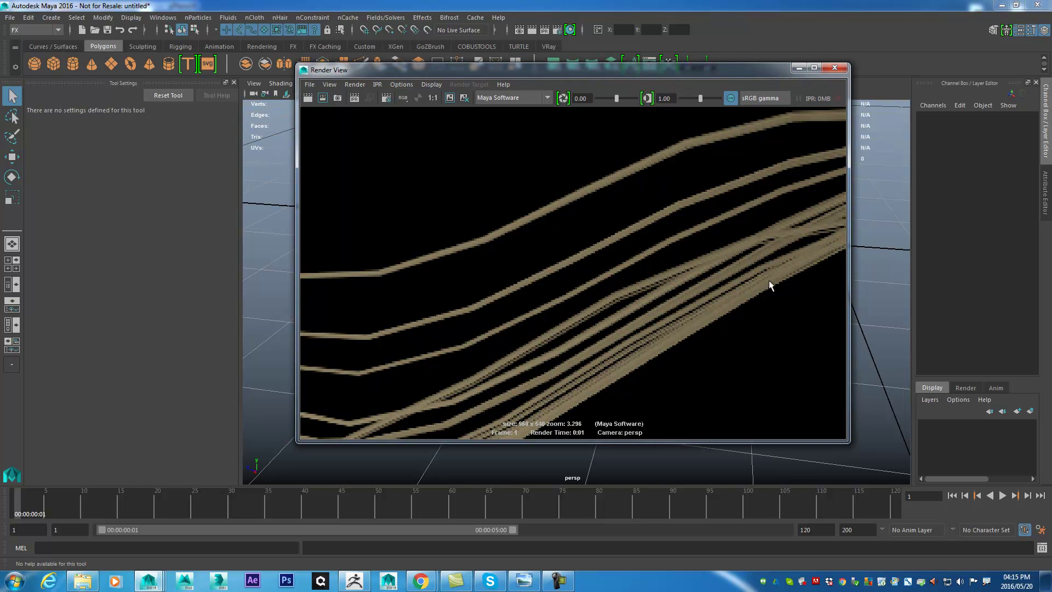
left_click(799, 68)
Step: Select the hair with its curves and show the Clump and Hair Shape attributes of hairSystemShape1
right_click_drag(636, 241, 758, 323, "alt")
left_click_drag(808, 187, 796, 273)
key("ctrl+a")
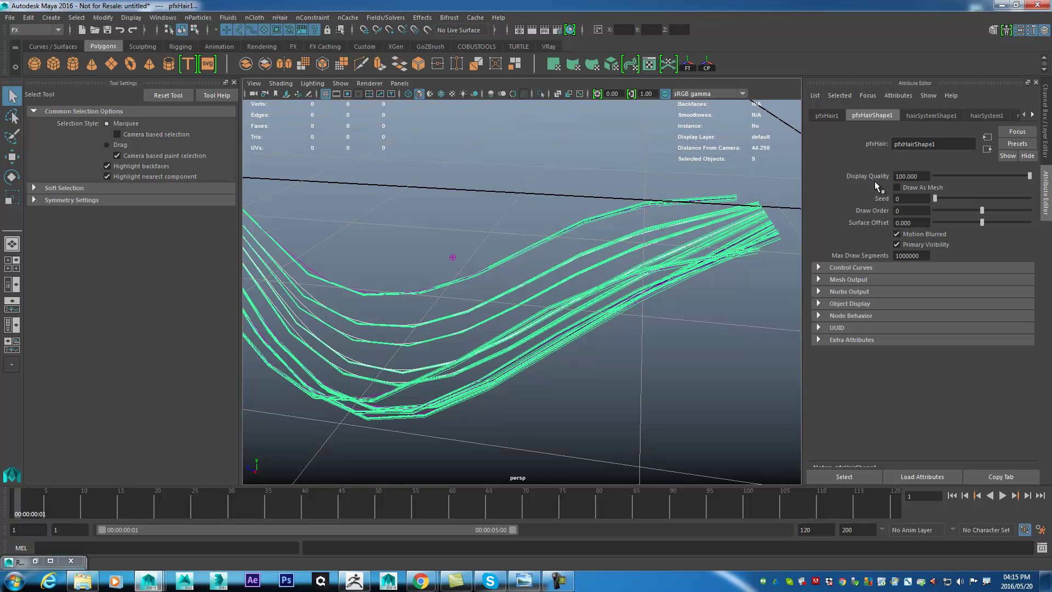
left_click_drag(548, 291, 560, 373)
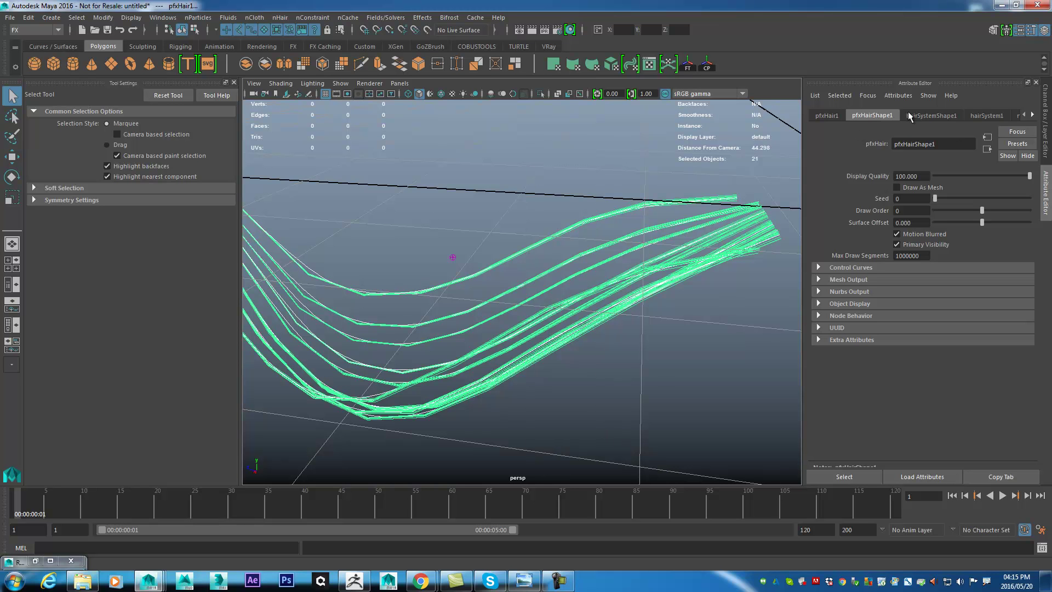
left_click(934, 116)
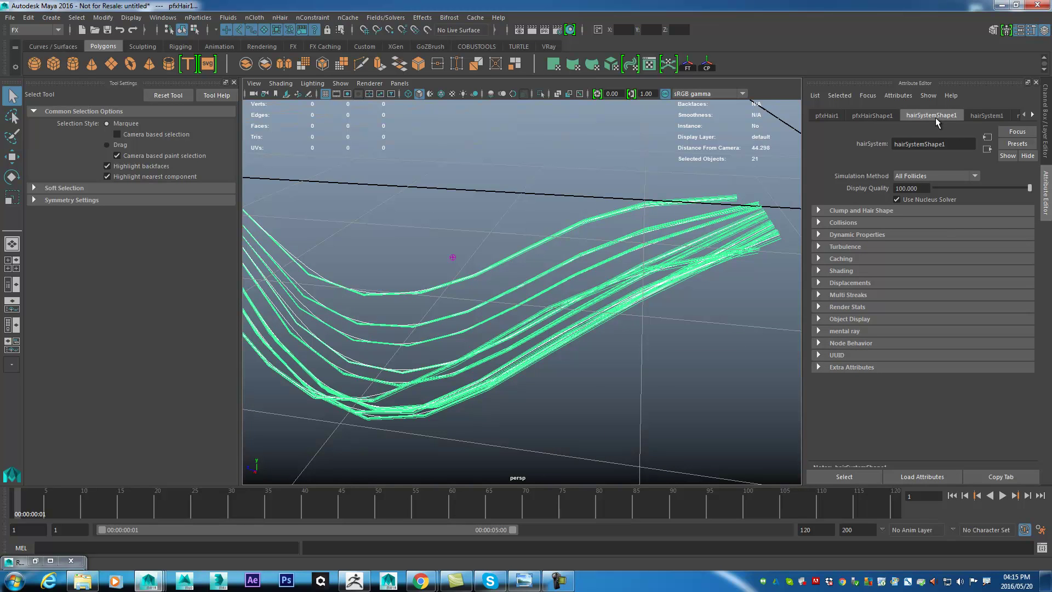
left_click(865, 212)
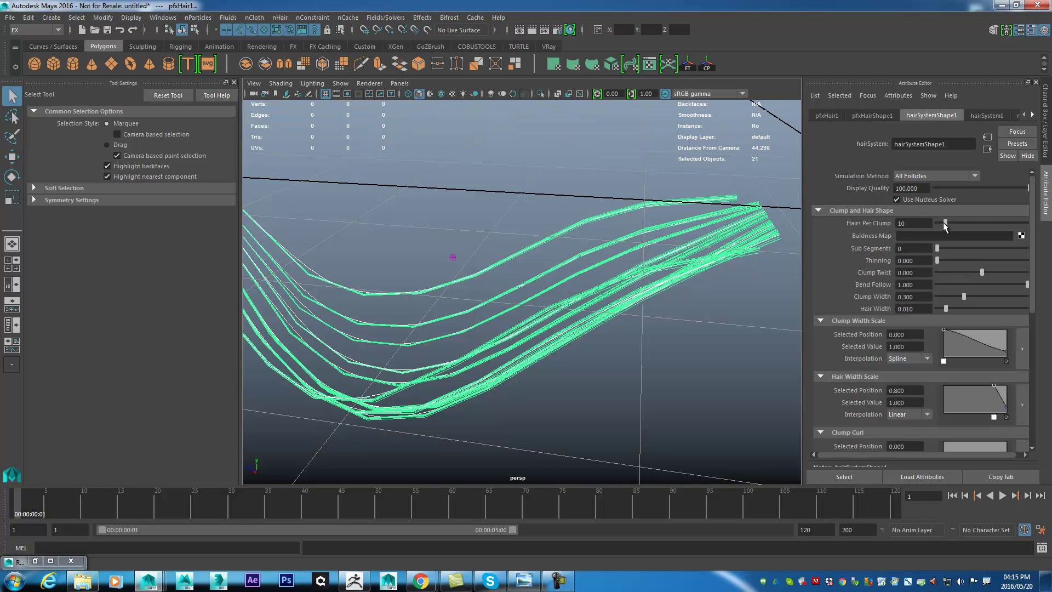
Step: In the hair system's Dynamic Properties, set Start Curve Attract to 0.027 while the simulation plays
left_click_drag(1033, 297, 1036, 416)
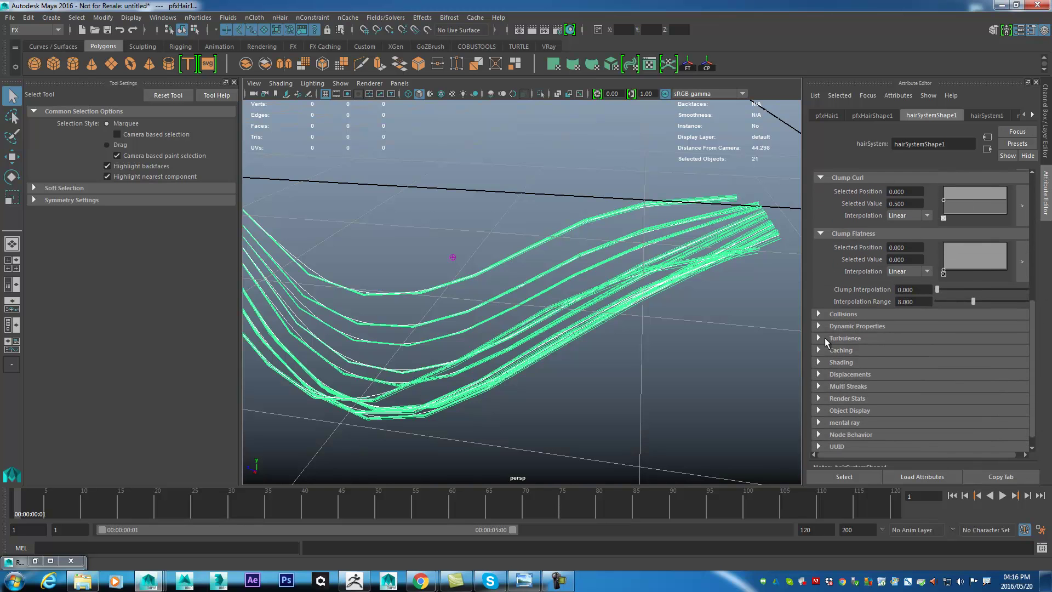
left_click(858, 327)
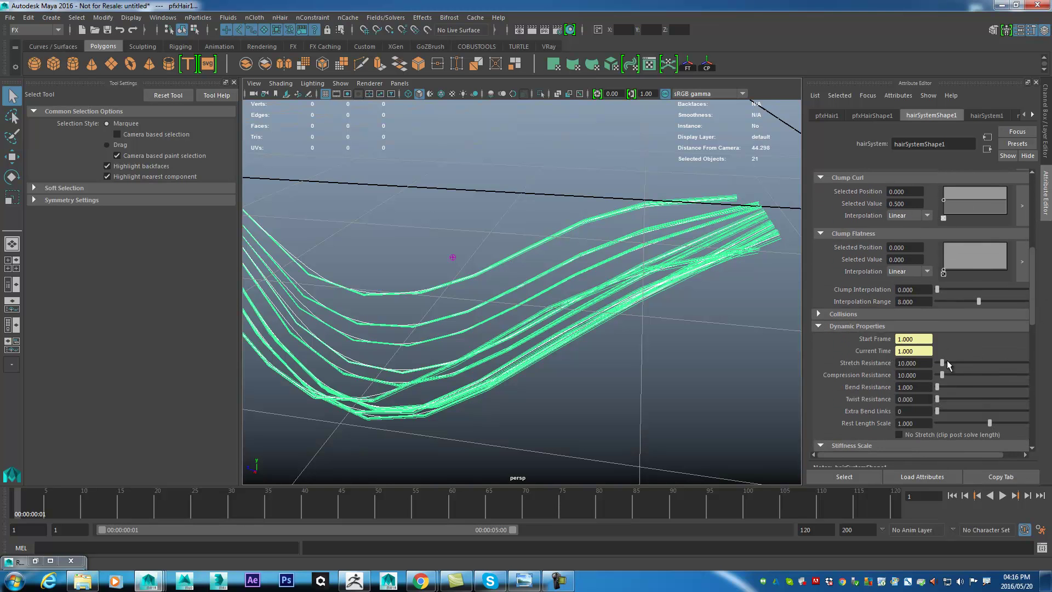
left_click_drag(1033, 324, 1028, 358)
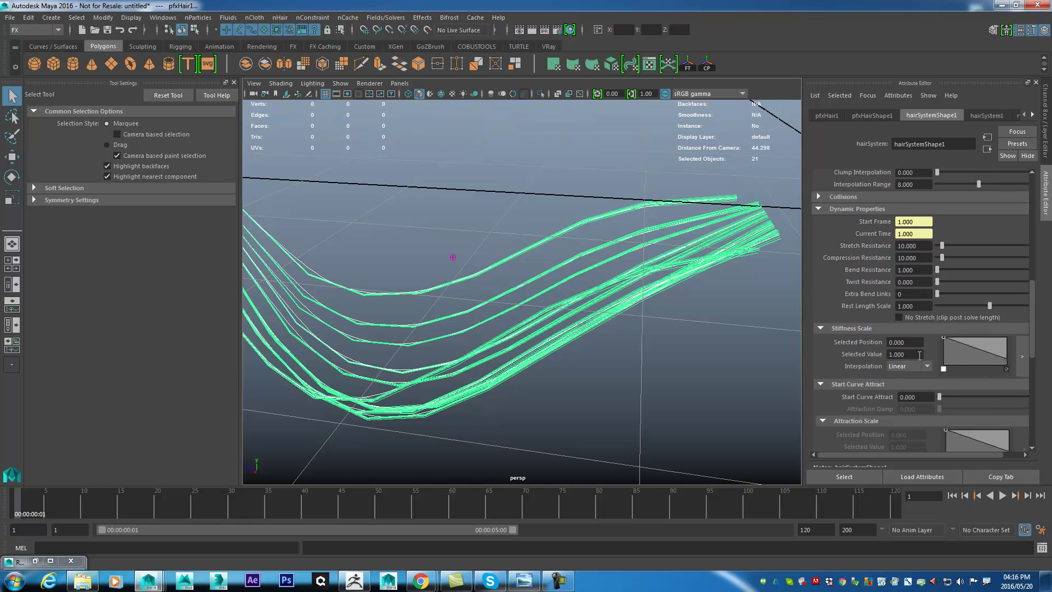
left_click_drag(662, 277, 964, 477, "alt")
left_click(1002, 495)
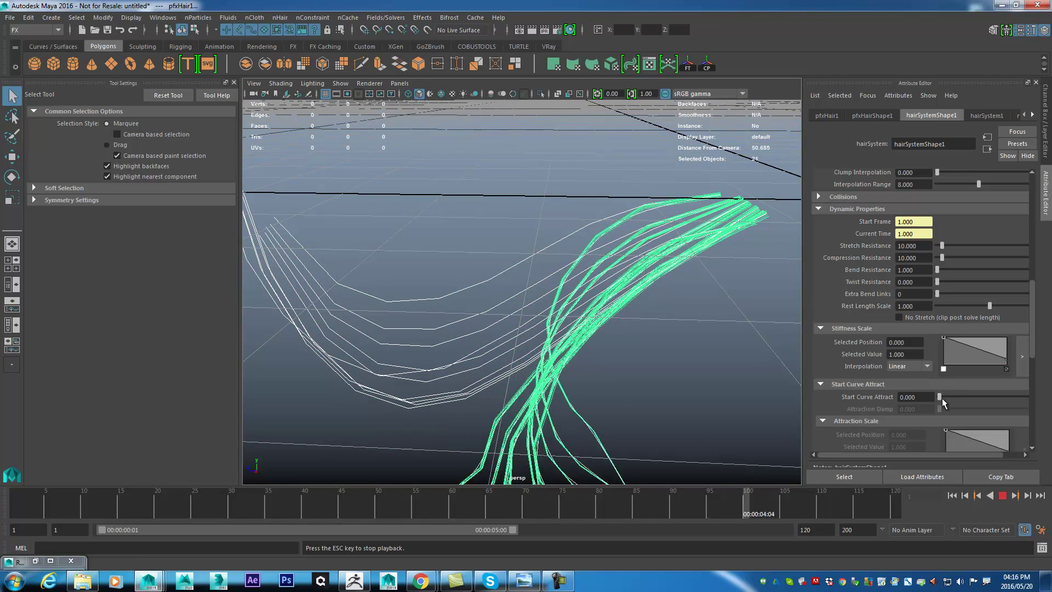
left_click_drag(940, 396, 942, 406)
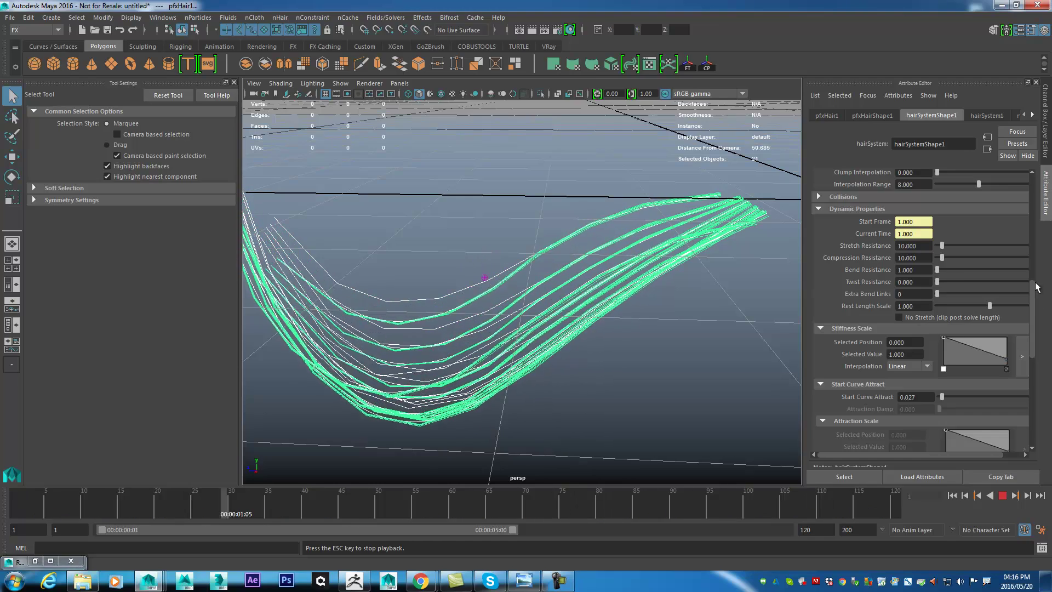
Step: Review the hair system's bend, force and clump settings during playback and stop the simulation
scroll(1030, 273, "down", 6)
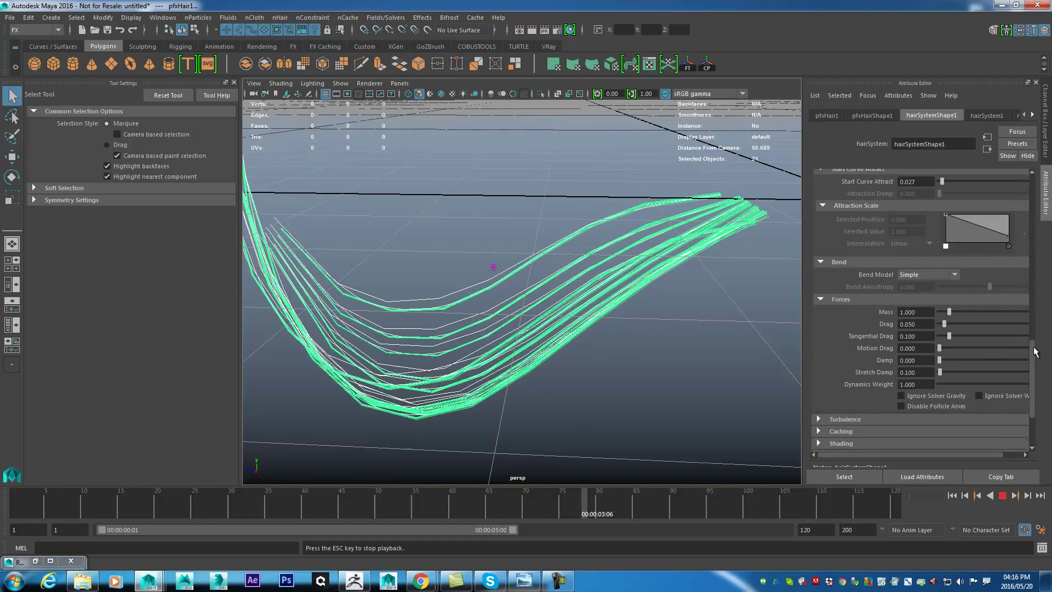
scroll(1033, 351, "up", 7)
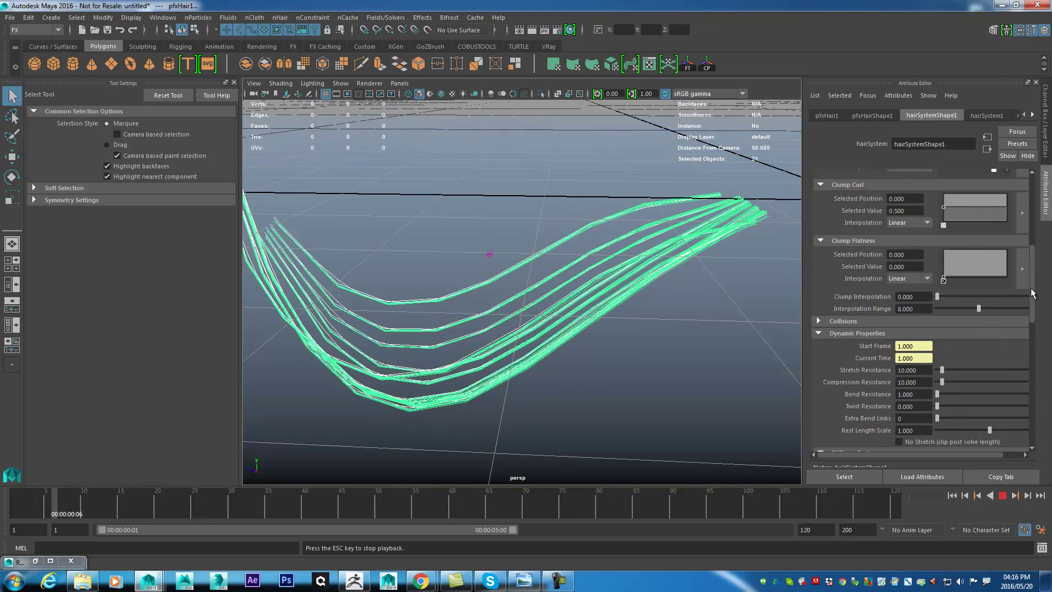
left_click(1002, 495)
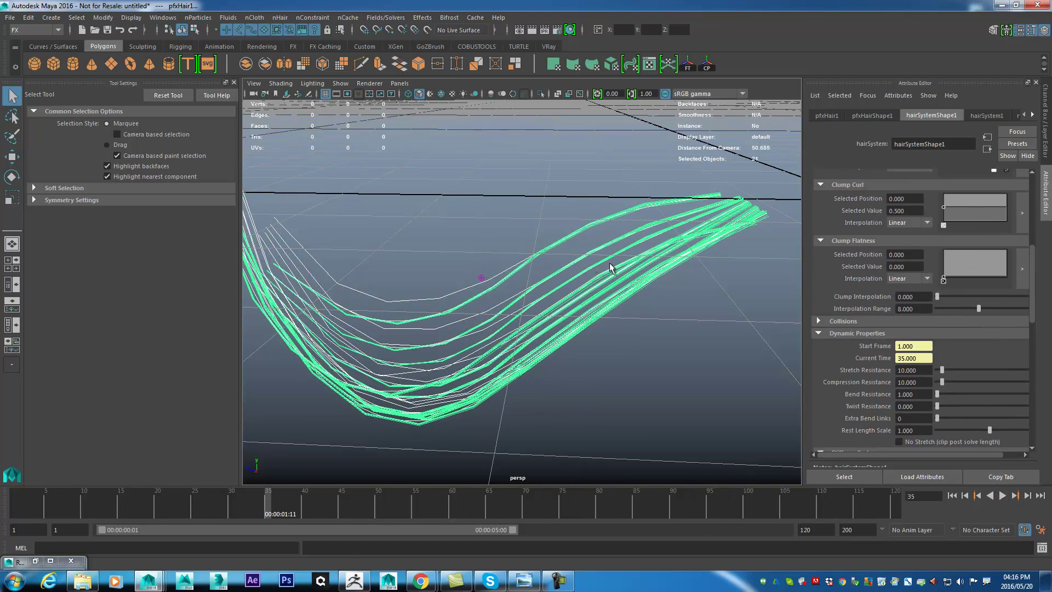